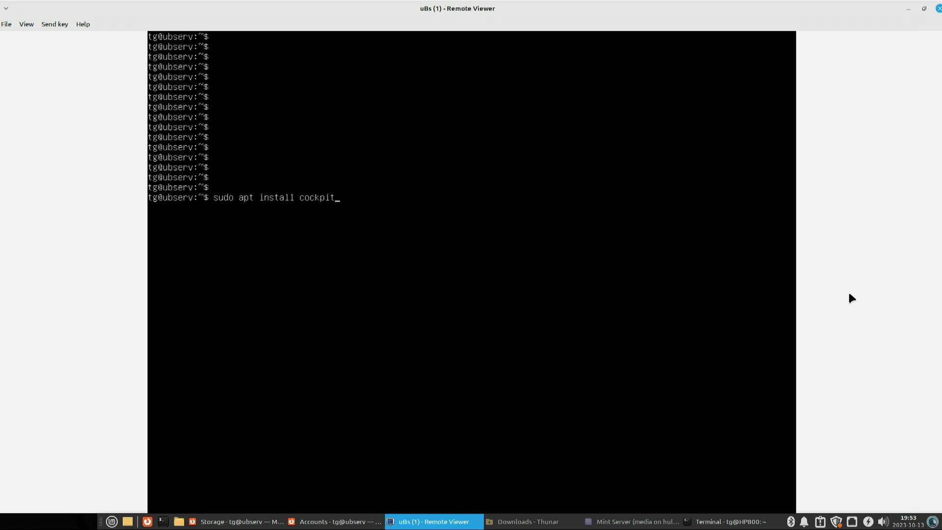
Step: Run the Cockpit install on the Ubuntu server (already newest), then list its interfaces with ifconfig
key("Return")
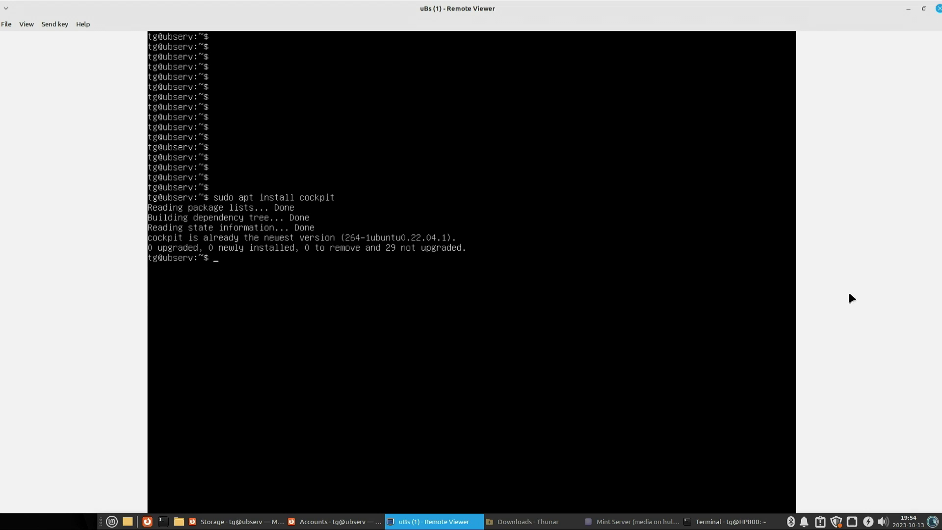
type("ifconfig")
key("Return")
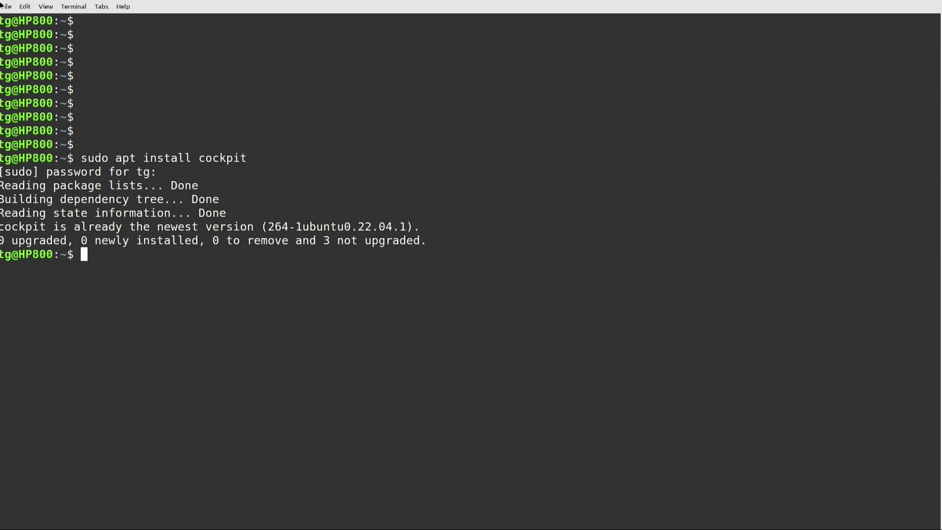
Step: Open the View menu of the fullscreen local terminal
left_click(47, 7)
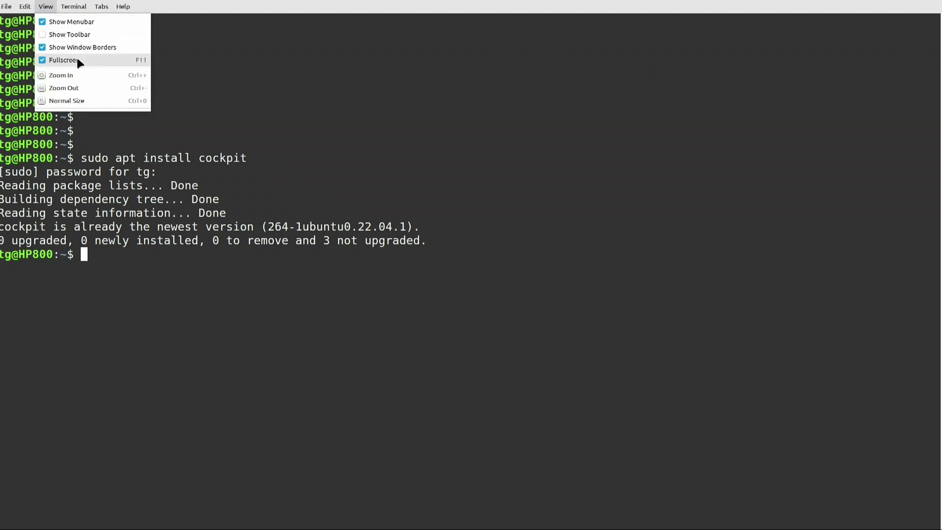
Step: Turn off the terminal's fullscreen mode and bring the Firefox Cockpit console forward
left_click(75, 60)
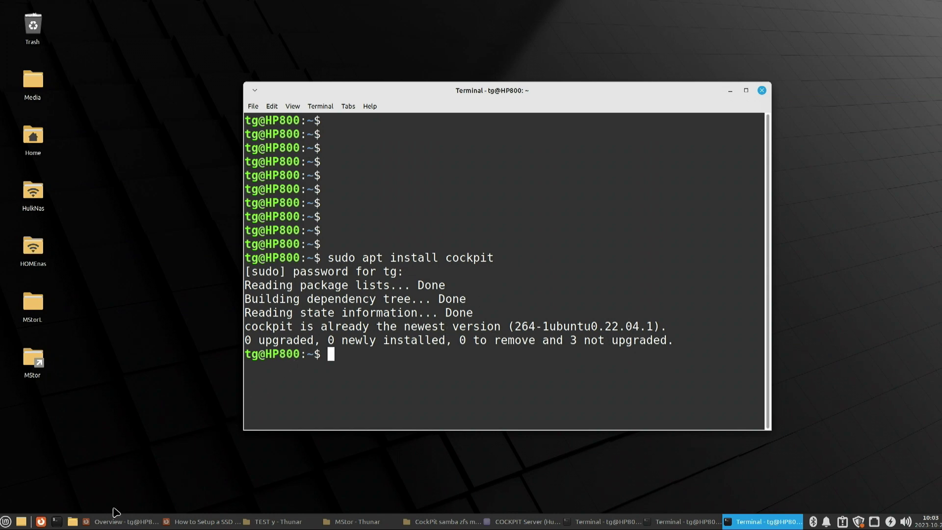
left_click(130, 521)
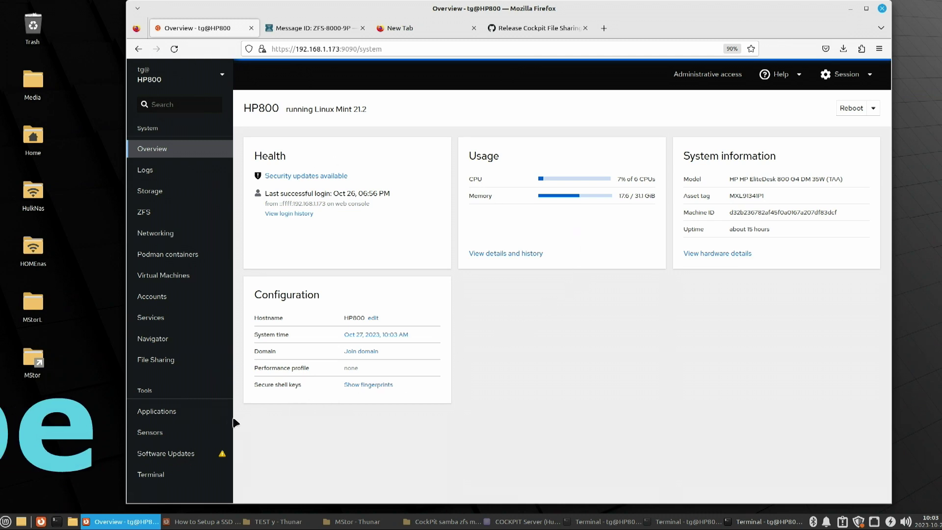
Step: Go to the Terminal page under Tools in the HP800 Cockpit sidebar
left_click(150, 474)
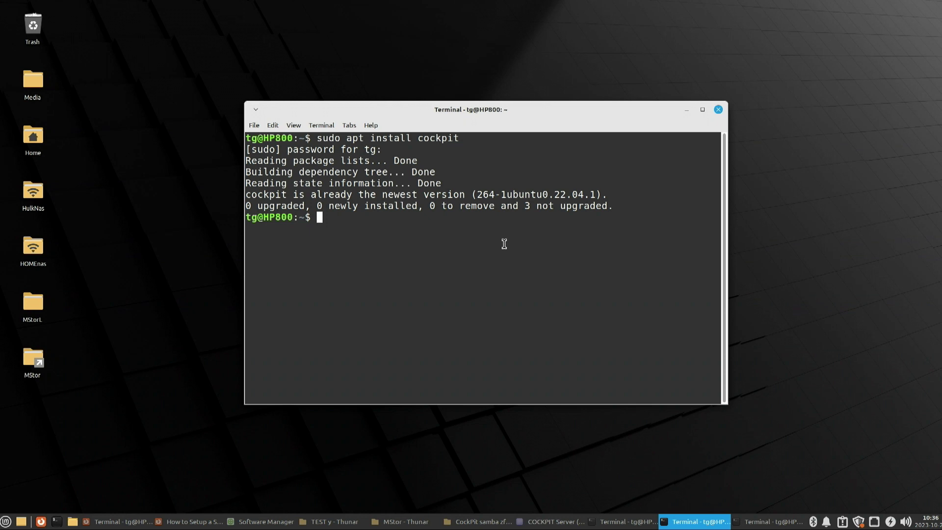
Step: Run ifconfig, select the Mint PC's IP 192.168.1.173, then open cockpit-sensors.deb in the installer
type("ifconfig")
key("Return")
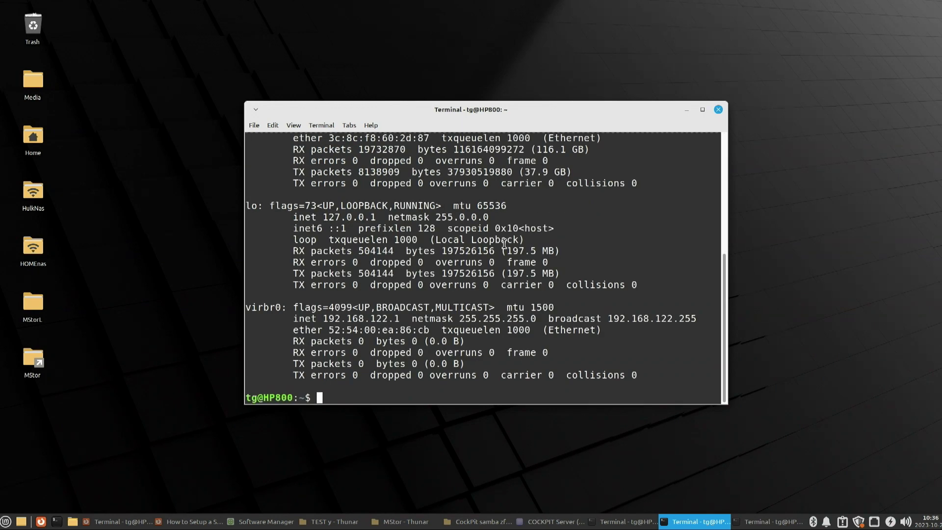
scroll(466, 232, "up", 6)
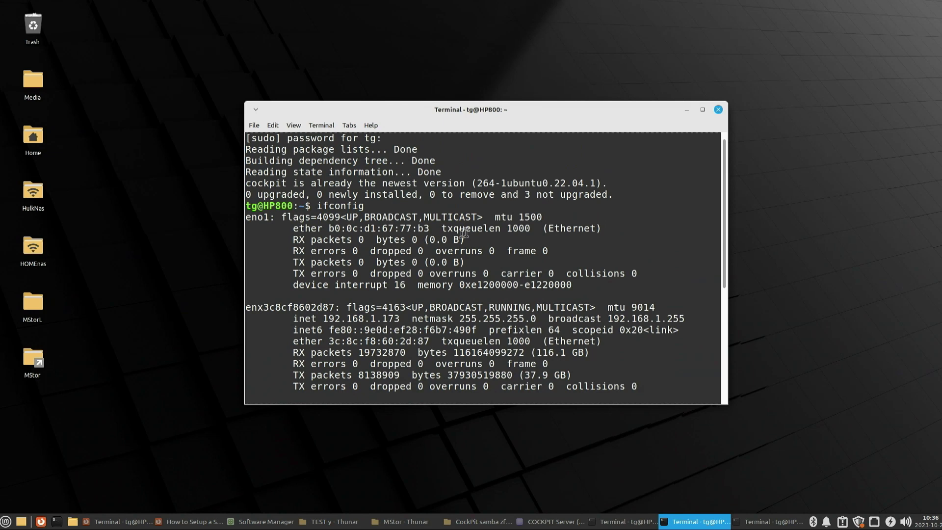
left_click_drag(324, 317, 402, 323)
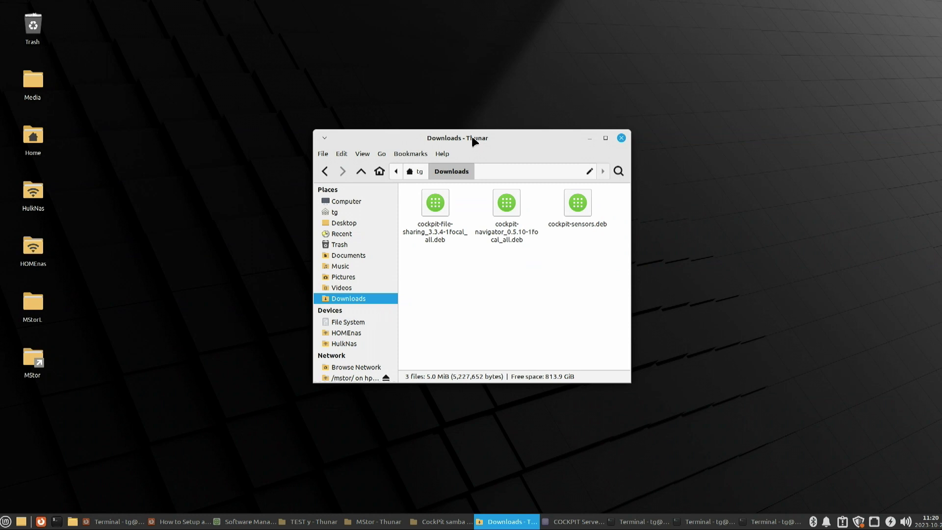
double_click(572, 204)
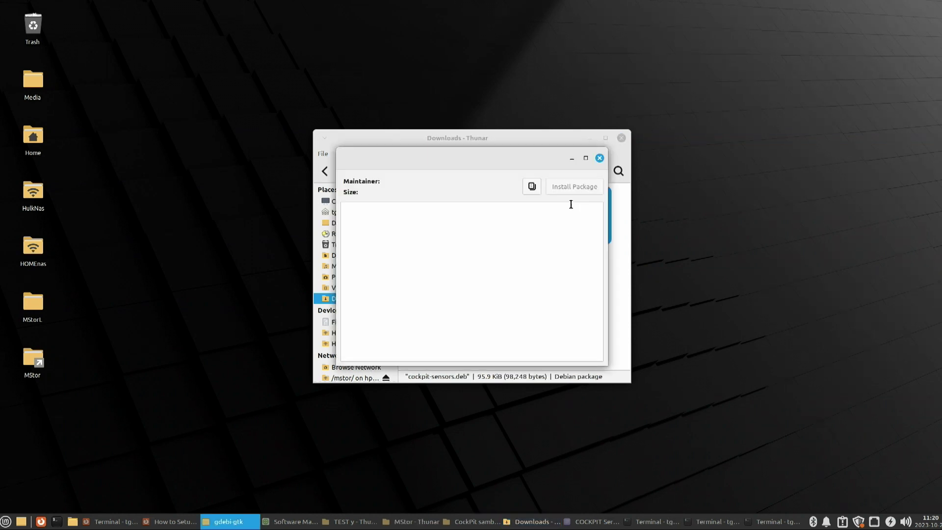
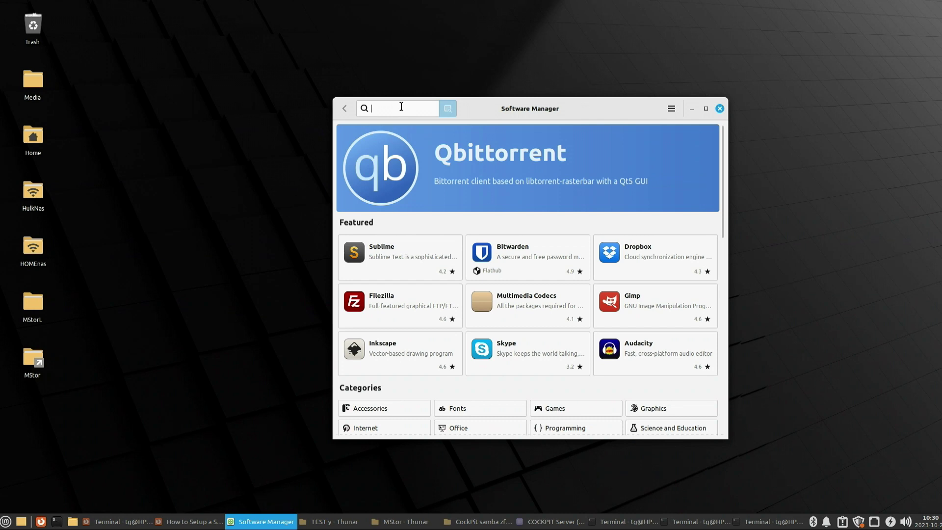
Step: Search Software Manager for 'cockpit' to list Cockpit and its add-on modules
left_click_drag(581, 110, 566, 101)
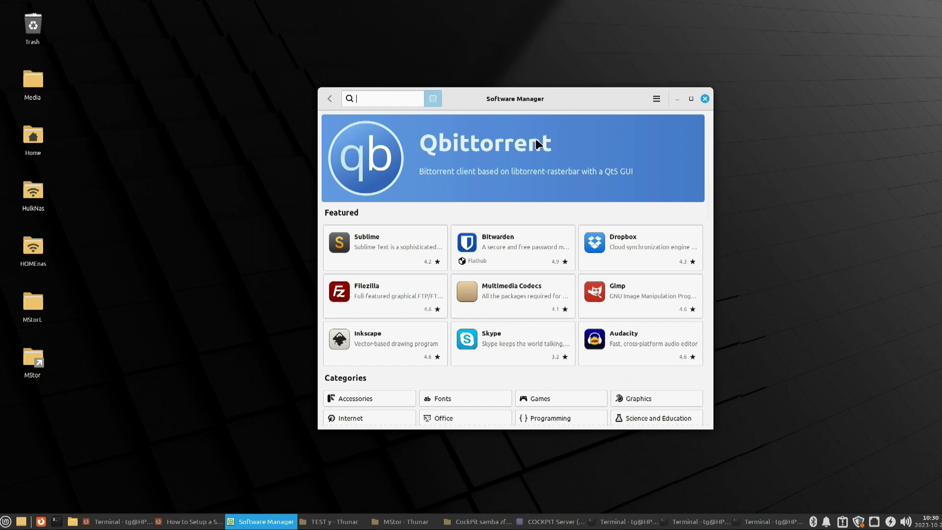
type("cockpit")
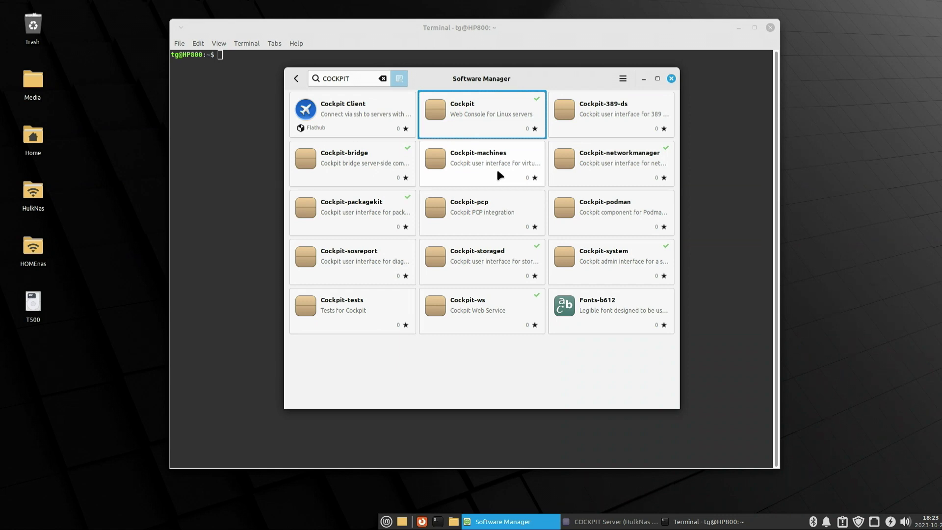
Step: Install Cockpit-machines along with its libvirt-dbus dependency
left_click(497, 173)
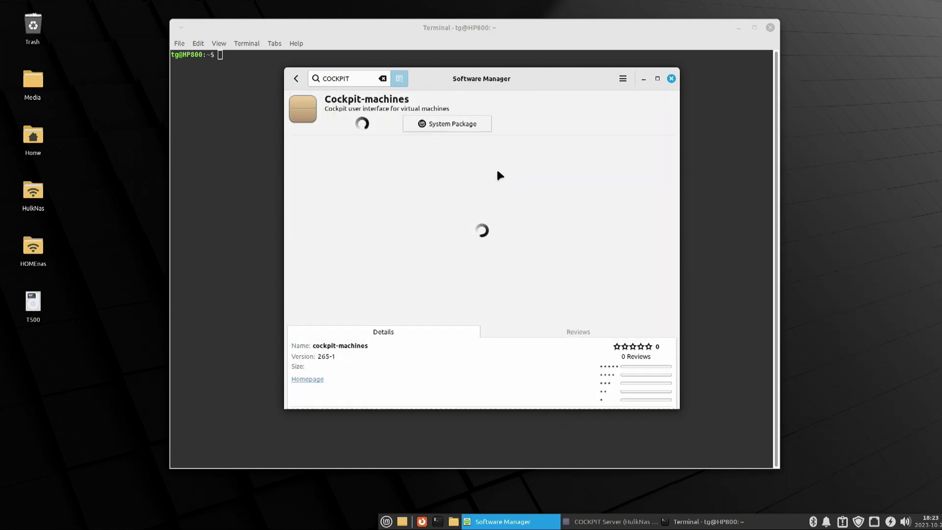
left_click(352, 129)
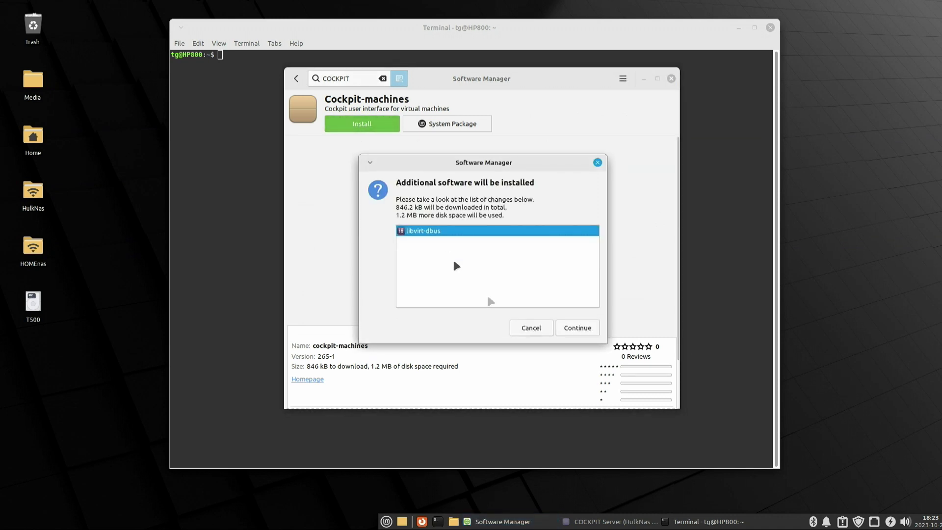
left_click(571, 328)
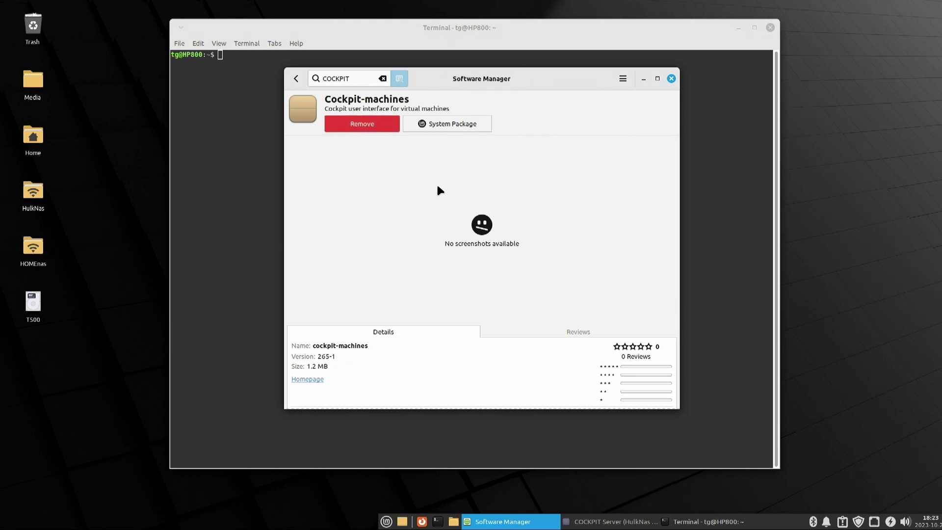
left_click(296, 79)
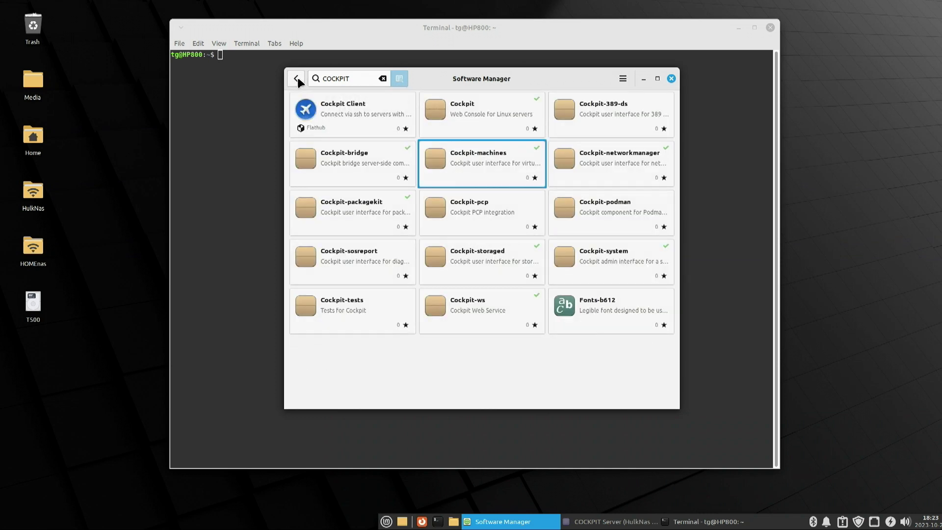
Step: Install Cockpit-podman with its container dependencies, then launch a new Firefox window
left_click(594, 218)
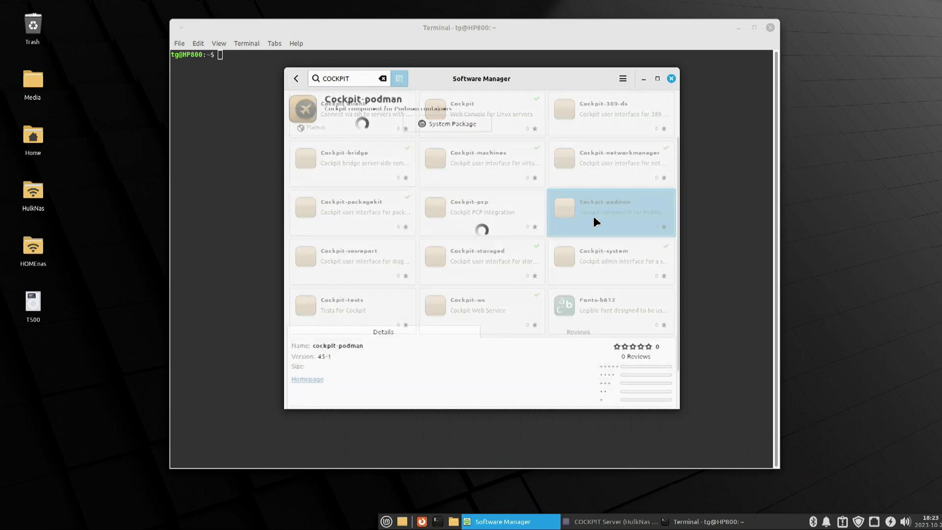
left_click(366, 128)
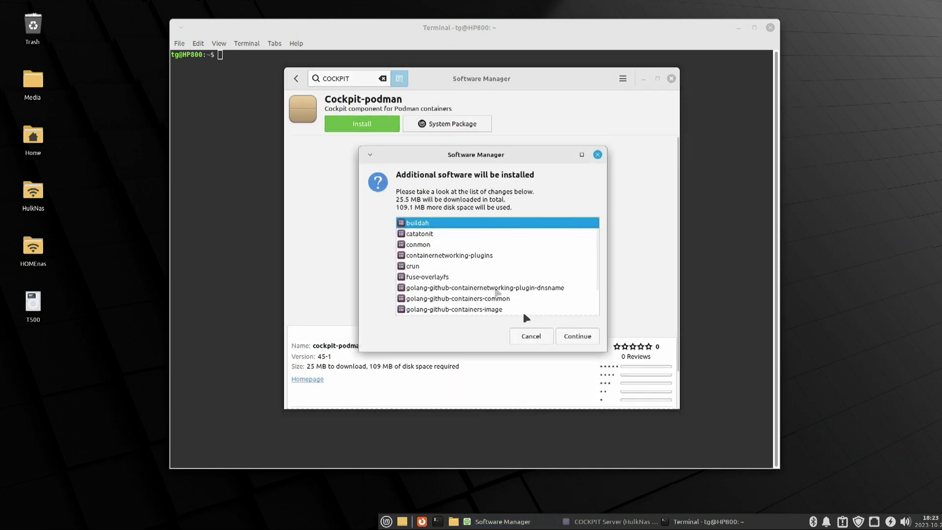
left_click(561, 336)
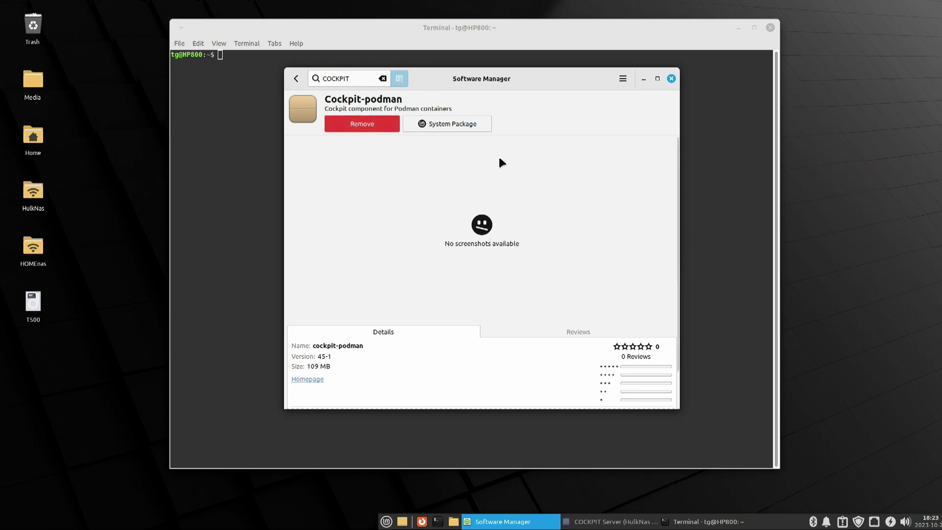
left_click(296, 78)
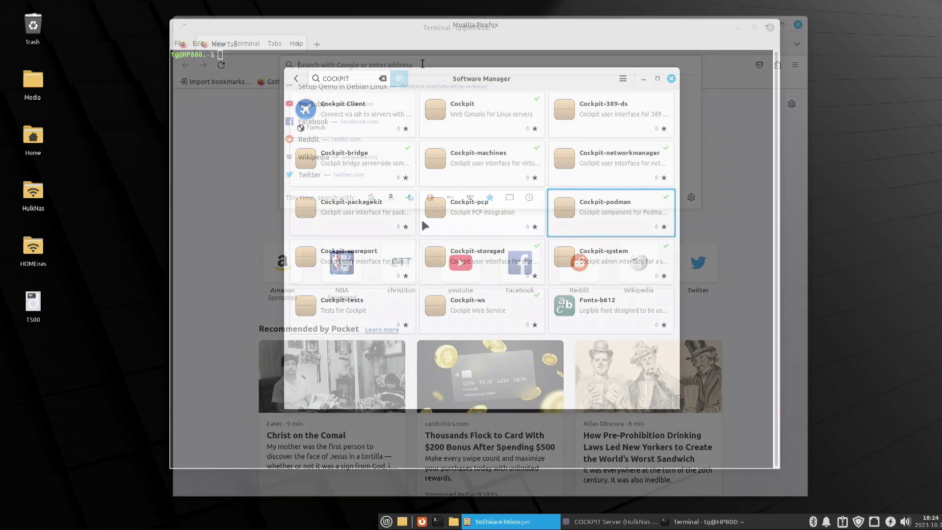
left_click(422, 64)
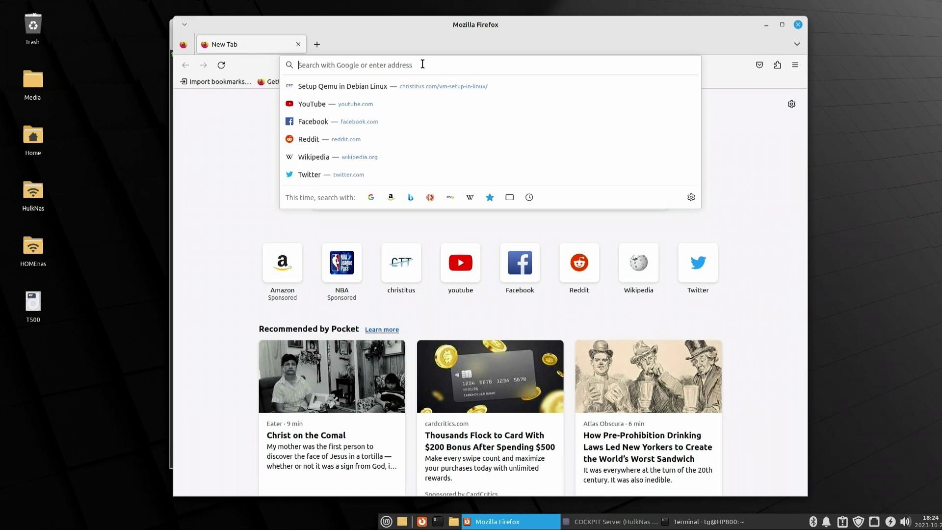
Step: Browse to 192.168.1.173:9090 and accept the self-signed certificate risk to reach Cockpit login
type("192.168.1.173")
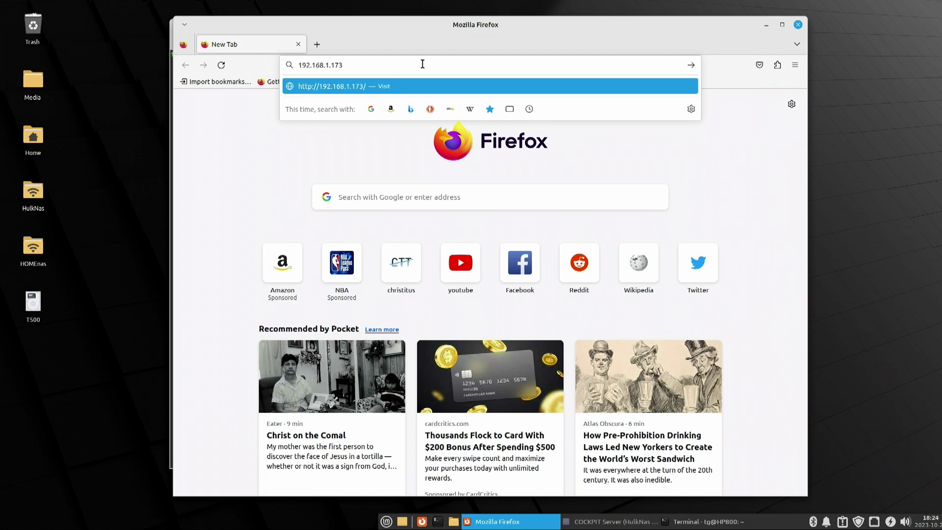
type(":")
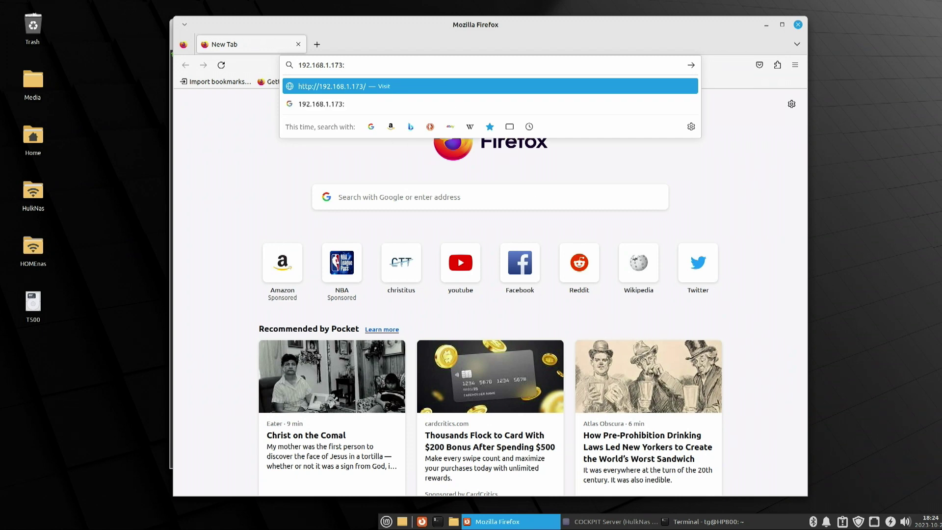
type("9090")
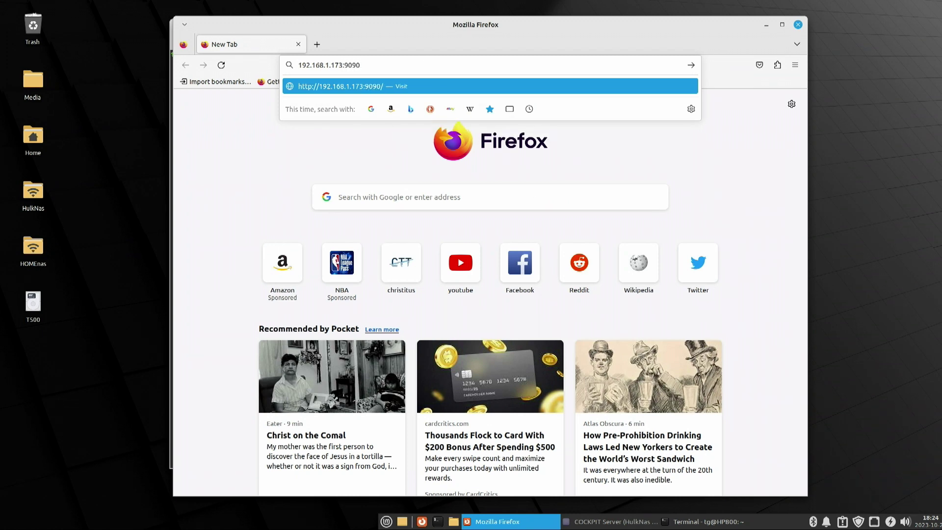
key("Return")
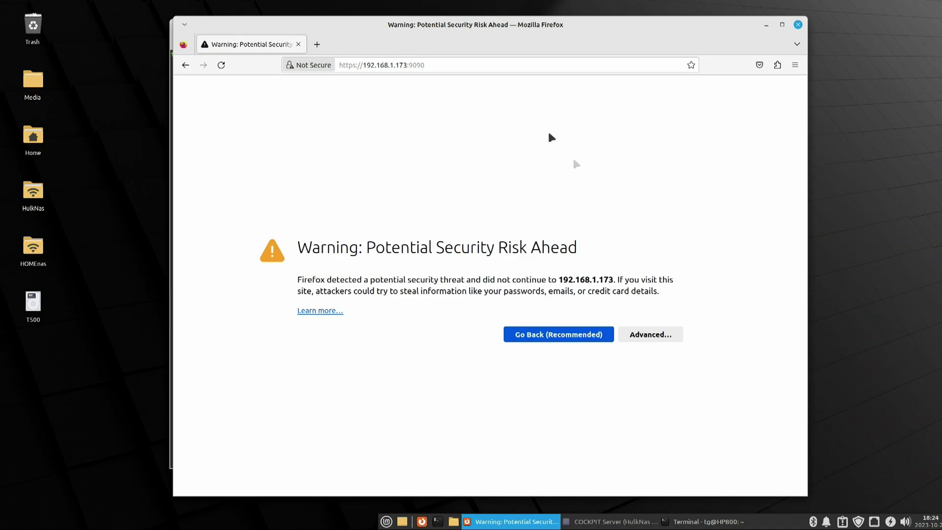
left_click(639, 337)
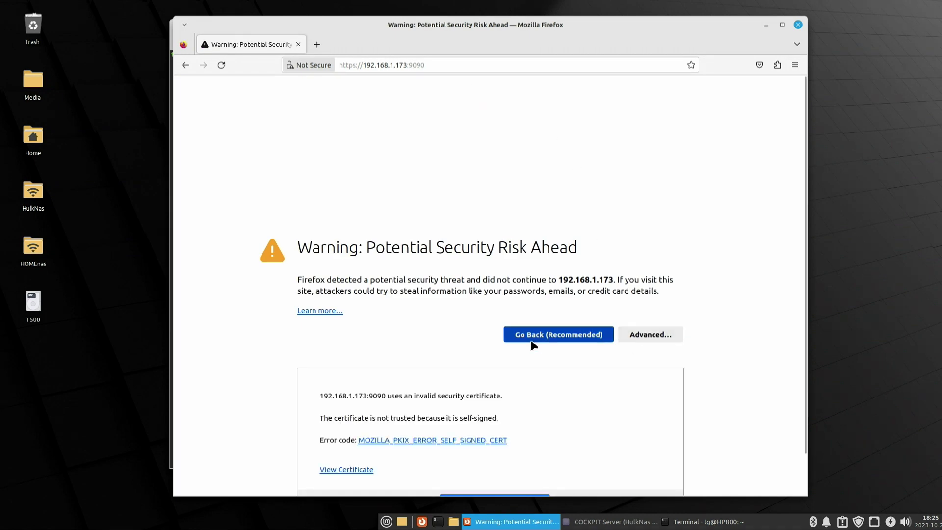
scroll(621, 412, "down", 1)
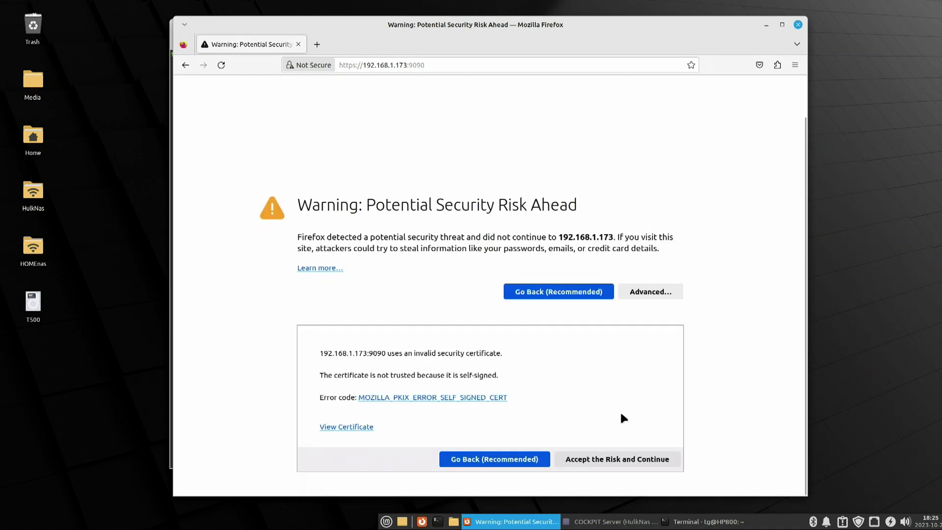
left_click(603, 460)
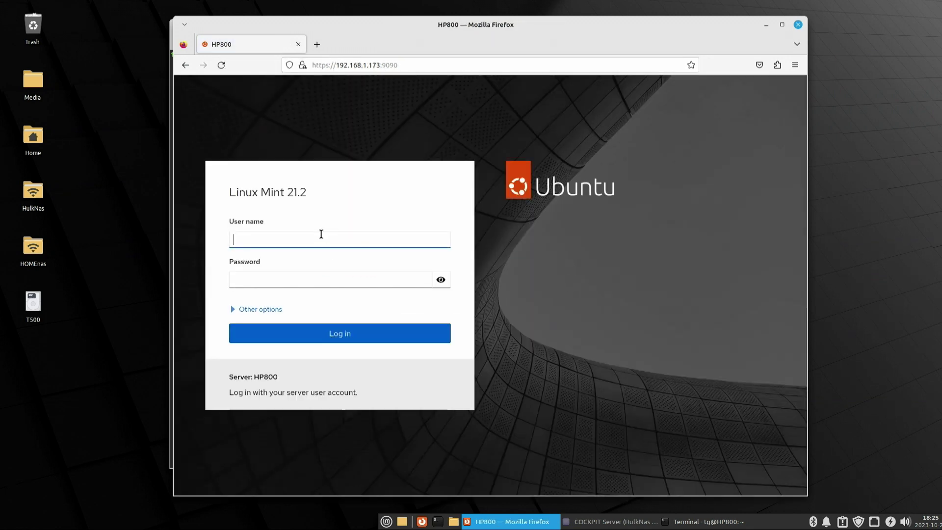
Step: Log in to the HP800 console with the user name and password
type("TG")
key("BackSpace")
key("BackSpace")
type("tg")
left_click(301, 279)
type("***")
key("Return")
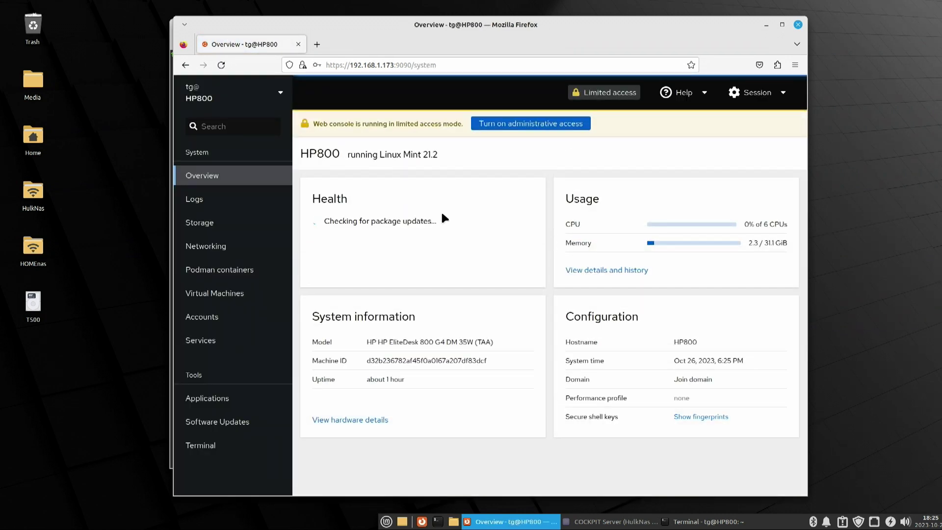
Step: Turn on administrative access, authenticating with the account password
left_click(523, 127)
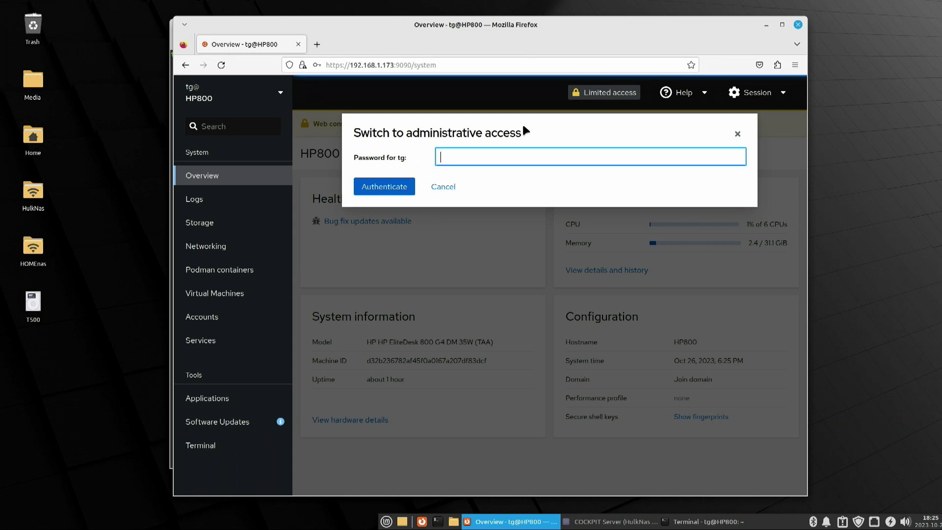
type("•••")
key("Return")
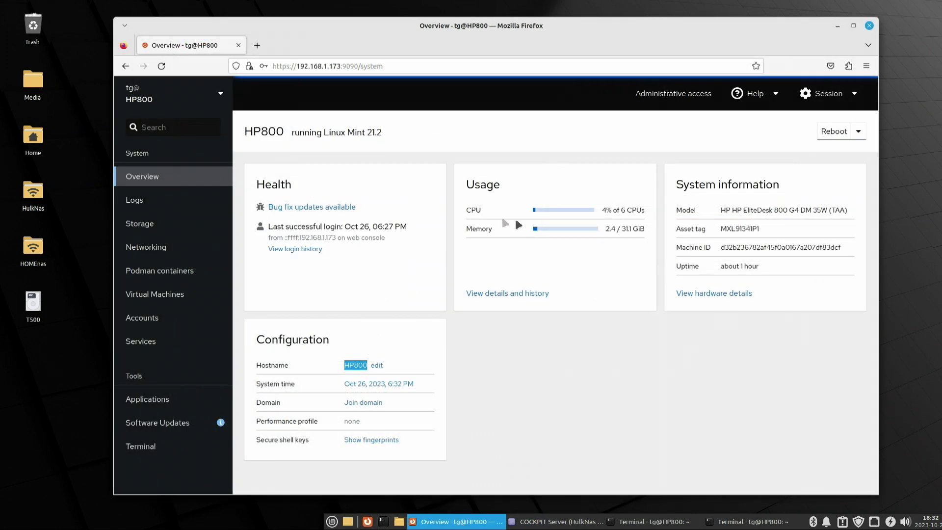
Step: Check the usage history details, return to Overview, then browse the Storage page's filesystems and drives
left_click(525, 294)
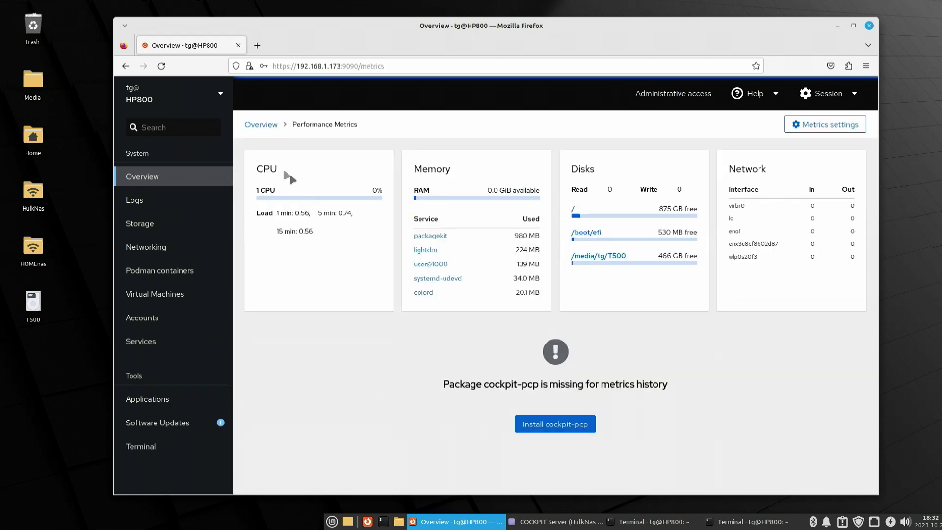
left_click(127, 68)
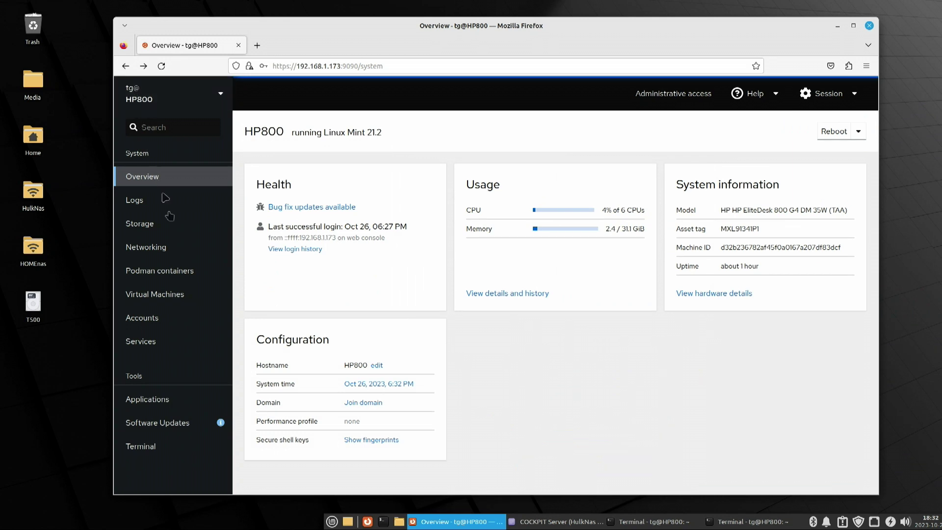
left_click(143, 226)
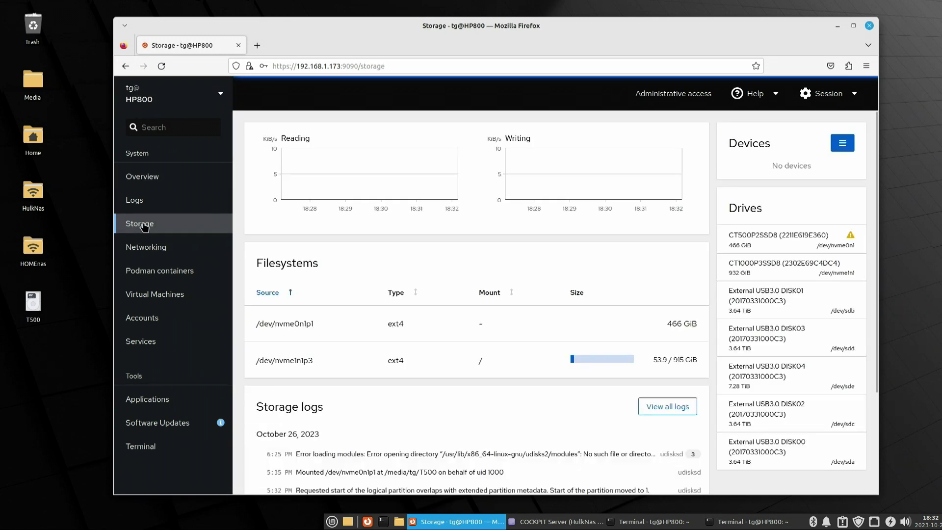
scroll(801, 343, "down", 3)
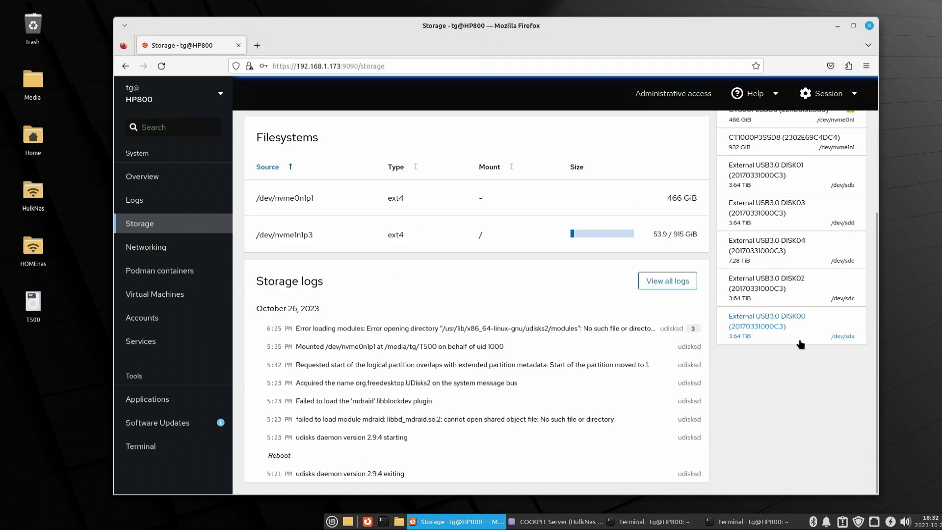
scroll(801, 343, "up", 3)
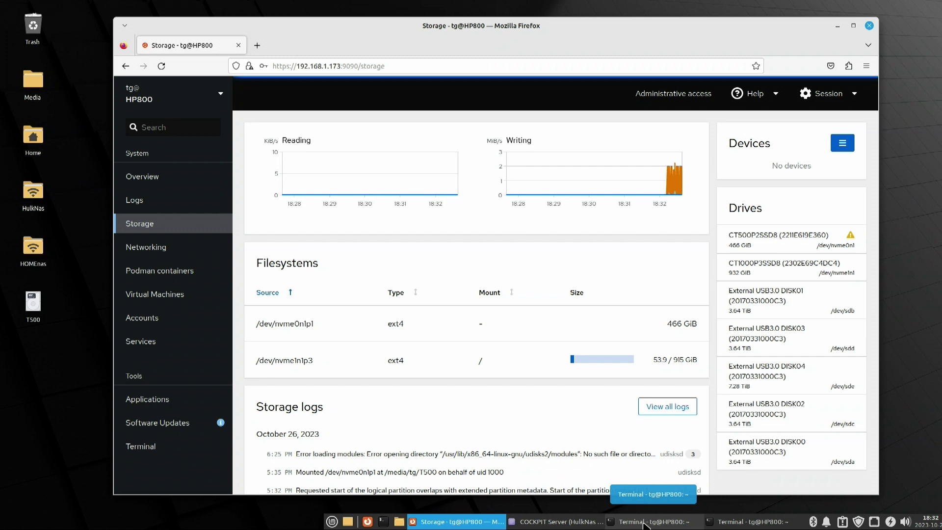
Step: Clone cockpit-zfs-manager, sudo-copy its zfs folder into /usr/share/cockpit, and reload Cockpit
left_click(643, 523)
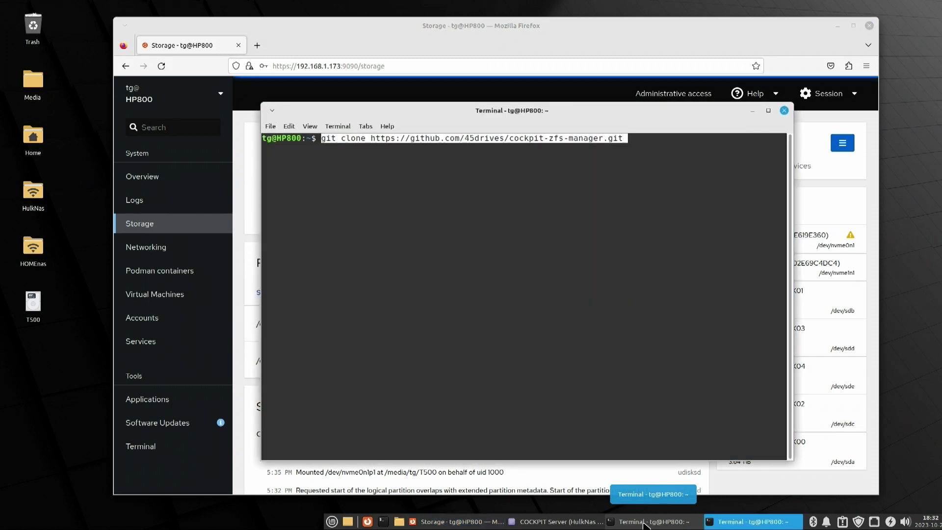
key("Return")
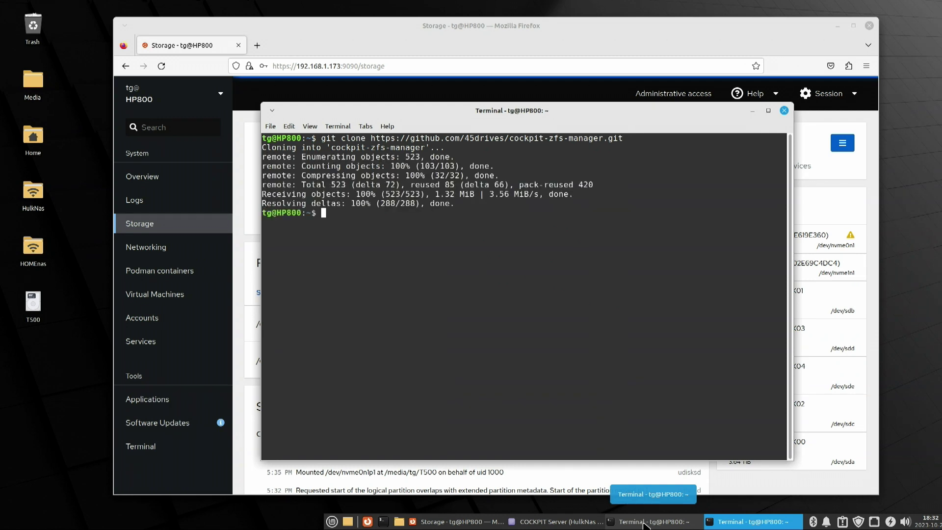
type("sudo cp -r cockpit-zfs-manager/zfs /usr/share/cockpit")
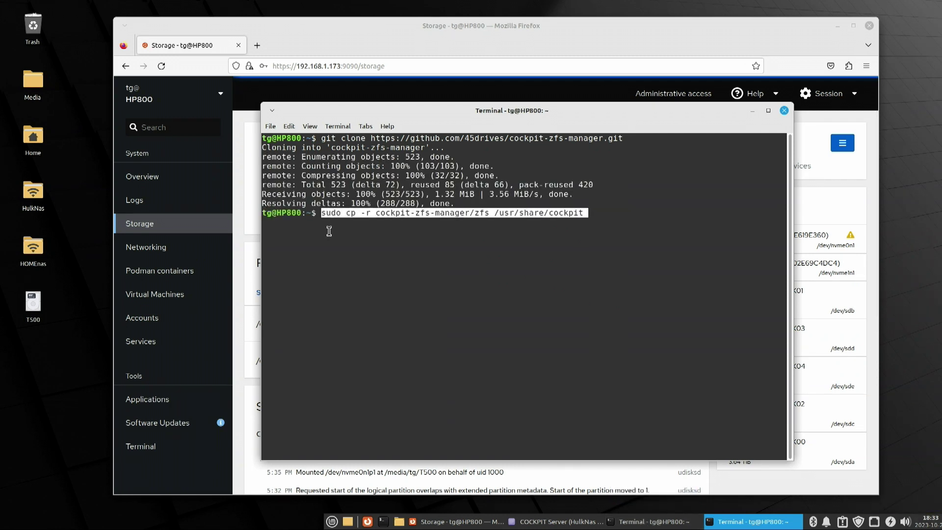
key("Return")
type("*****")
key("Return")
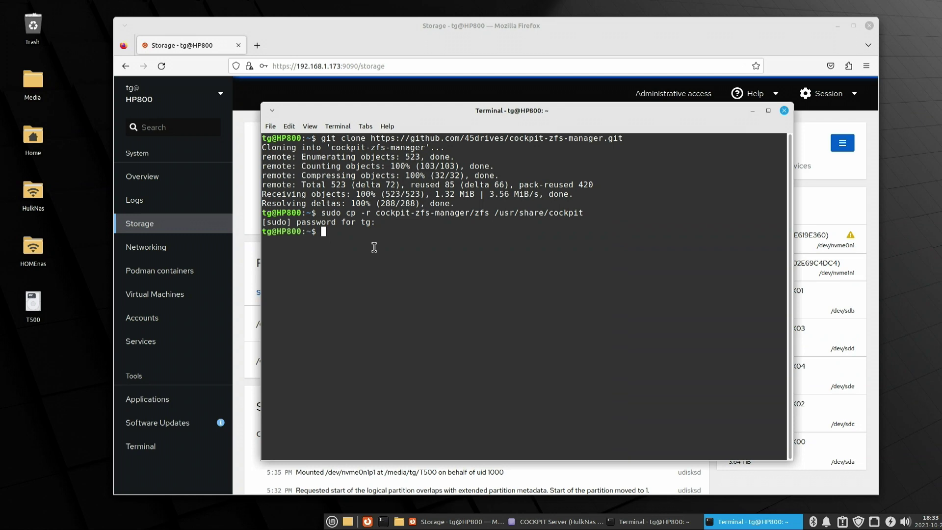
left_click(162, 65)
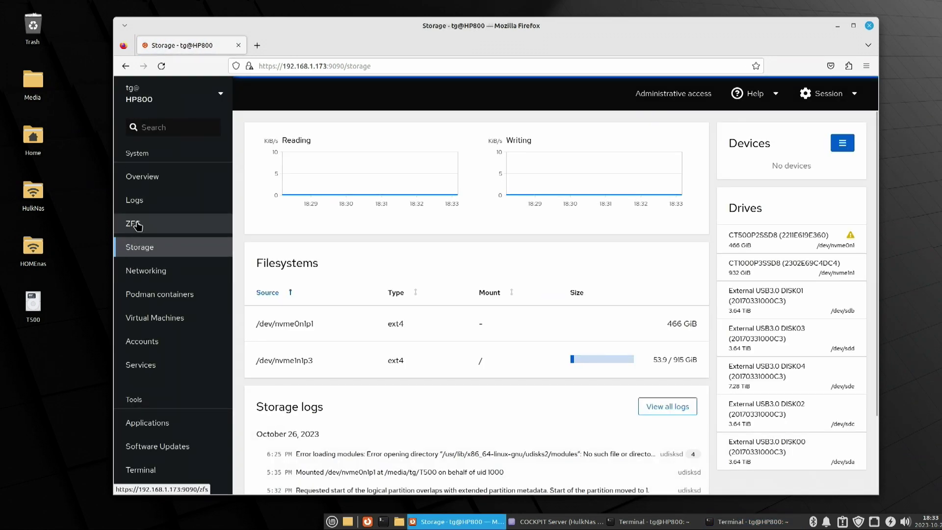
Step: Open the new ZFS page and save the ZFS Manager welcome settings with Configure
left_click(137, 225)
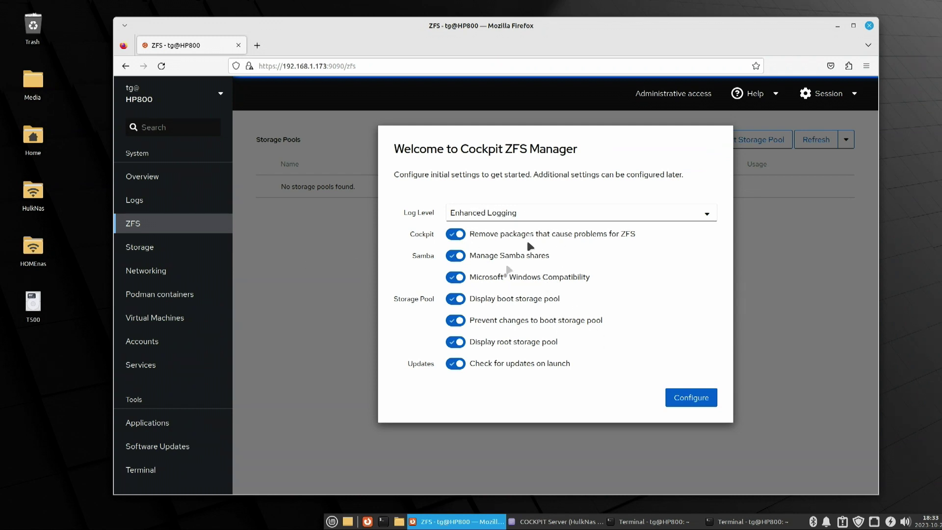
left_click(676, 398)
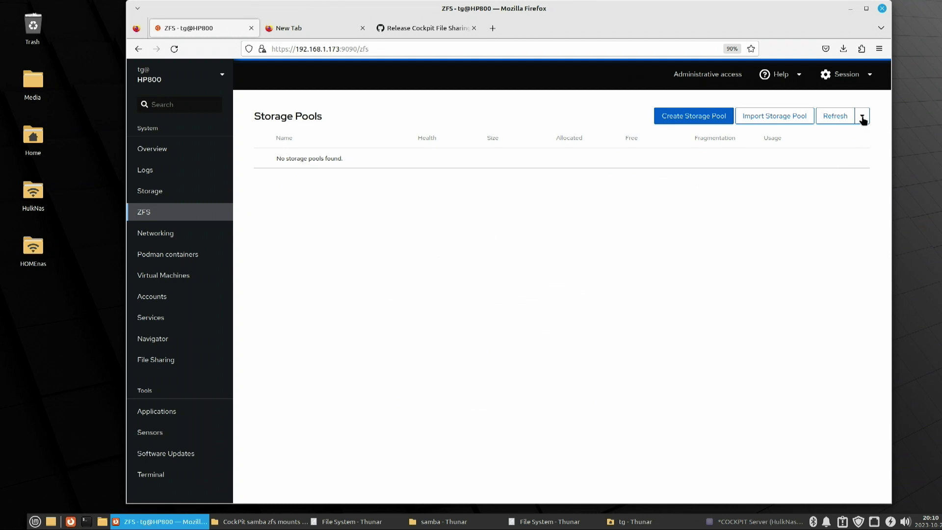
left_click(862, 117)
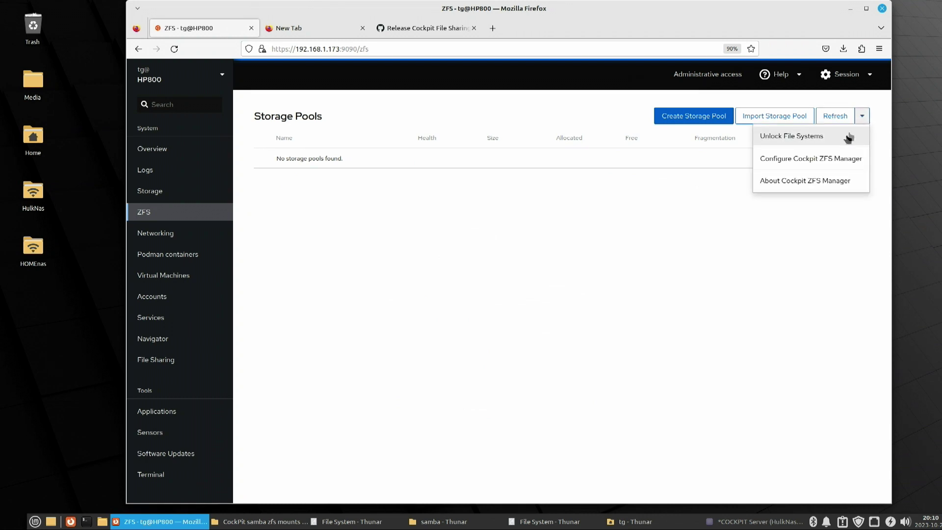
left_click(787, 158)
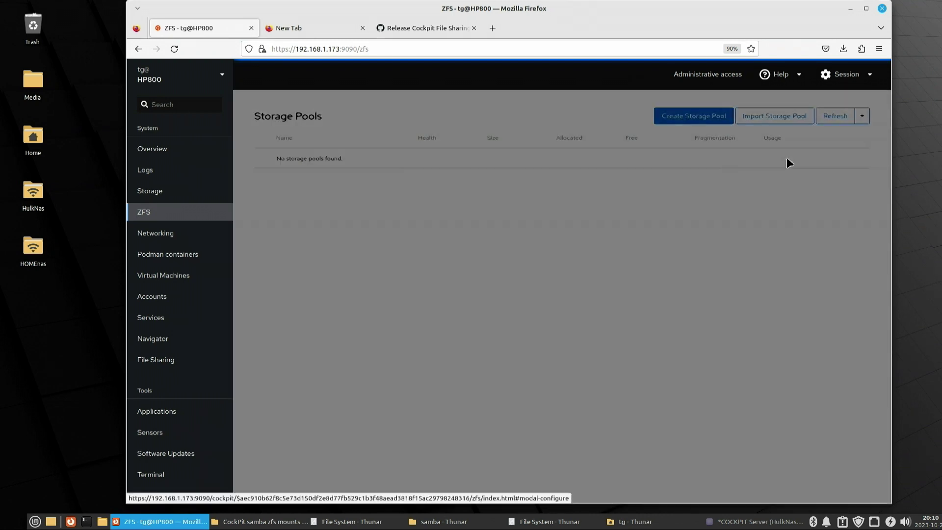
scroll(658, 202, "down", 2)
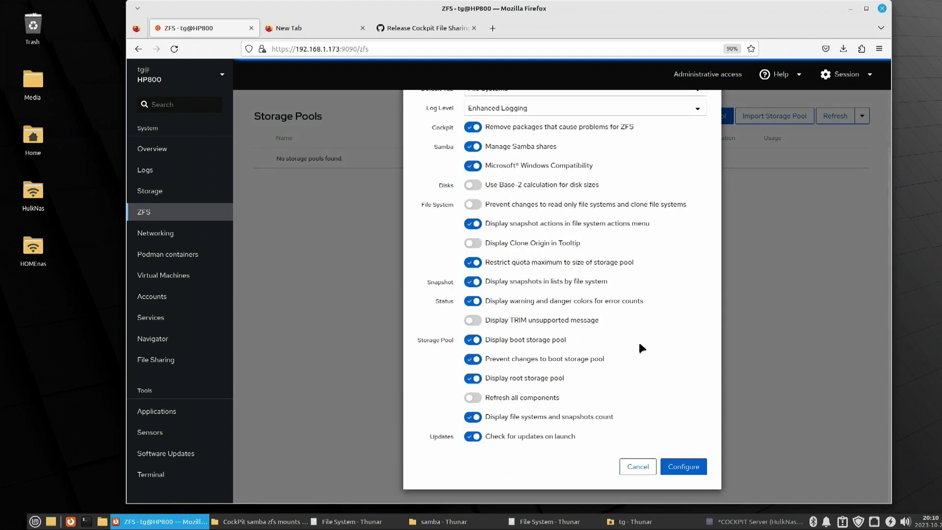
left_click(683, 467)
scroll(687, 371, "up", 3)
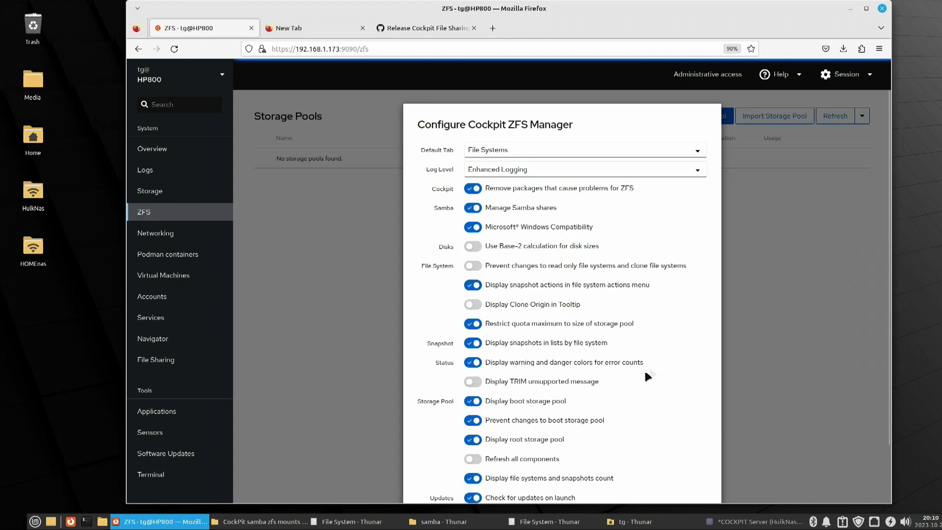
scroll(647, 371, "down", 3)
left_click(636, 473)
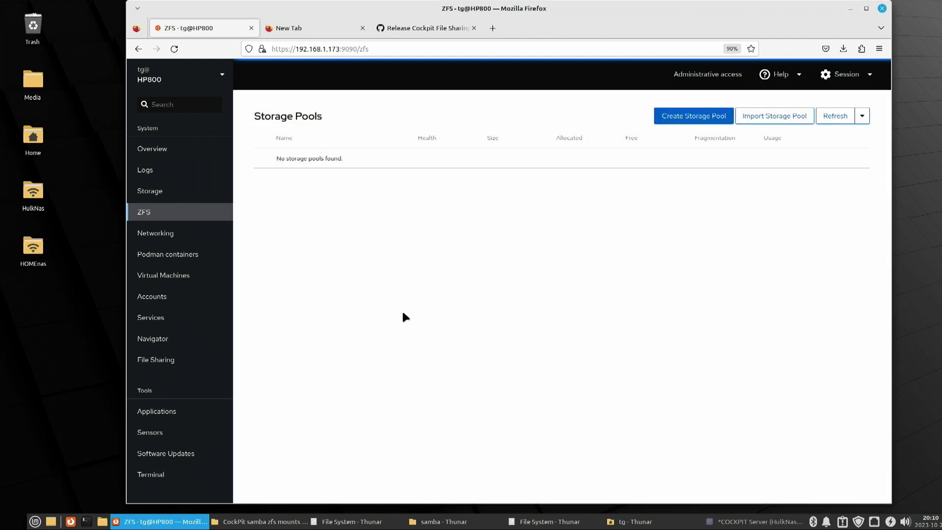
left_click(671, 117)
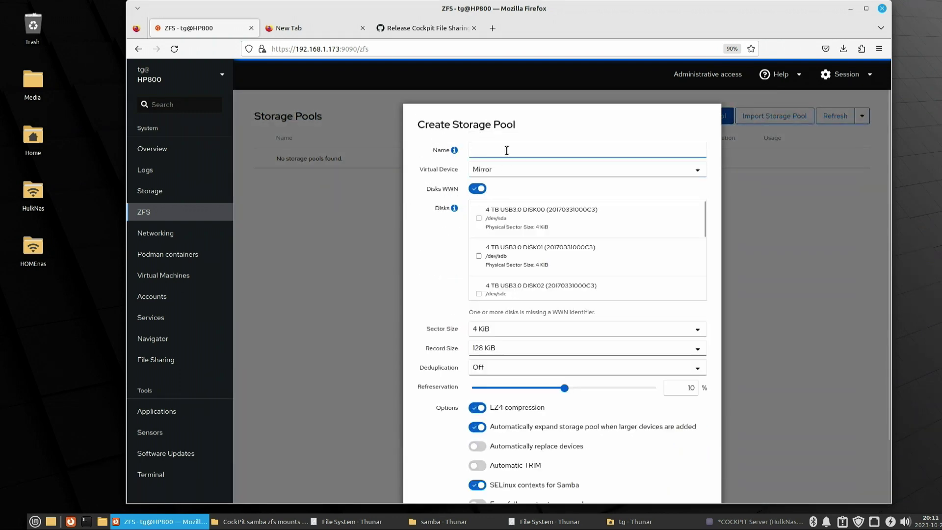
Step: Name the new pool MStor, choose RaidZ1, and select all five USB disks
type("MStor")
left_click(506, 172)
left_click(500, 223)
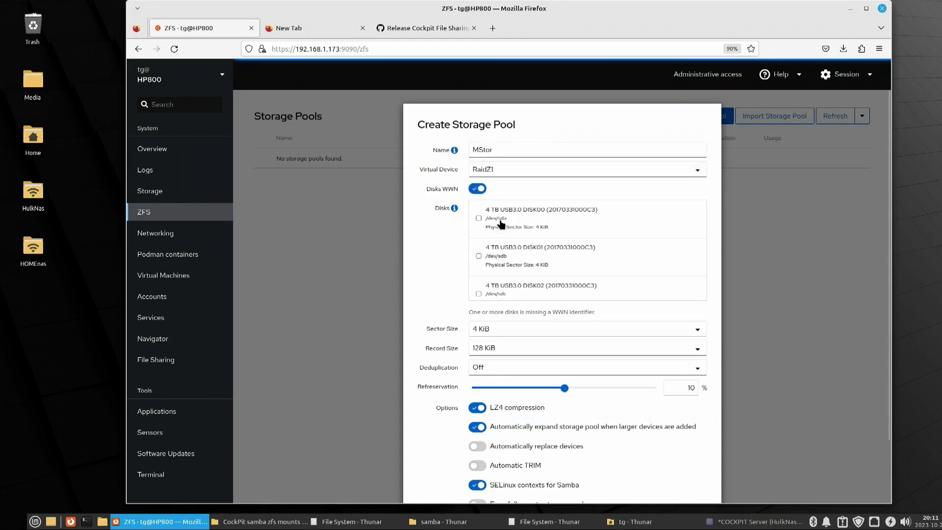
left_click(512, 169)
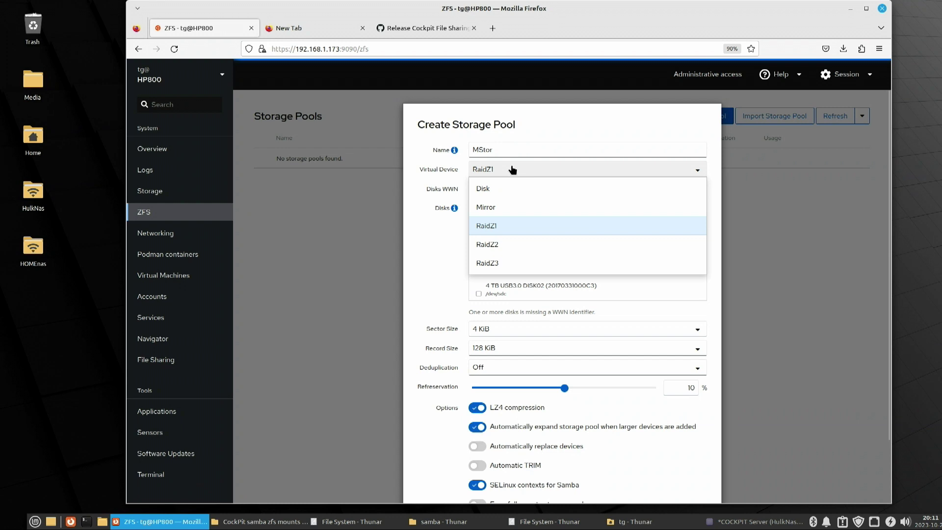
left_click(511, 166)
left_click(480, 219)
left_click(503, 255)
scroll(506, 290, "down", 2)
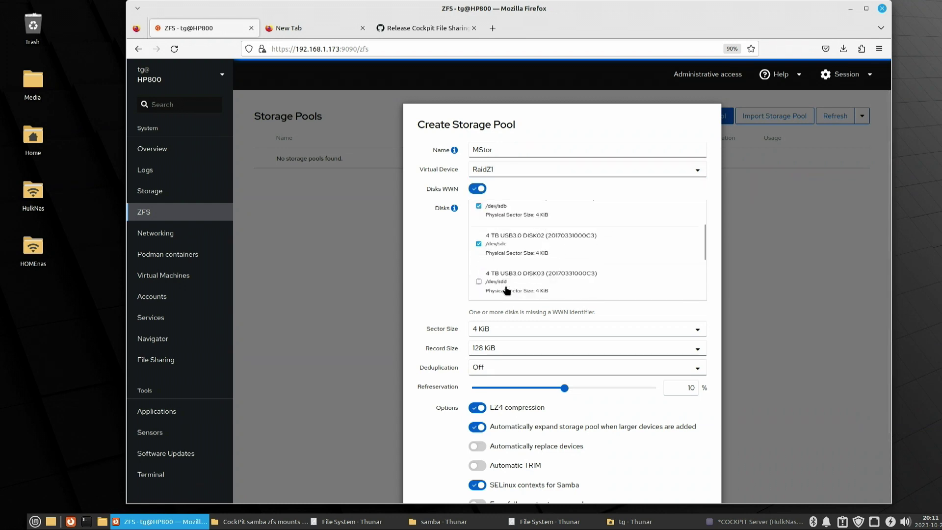
left_click(507, 281)
scroll(507, 280, "down", 2)
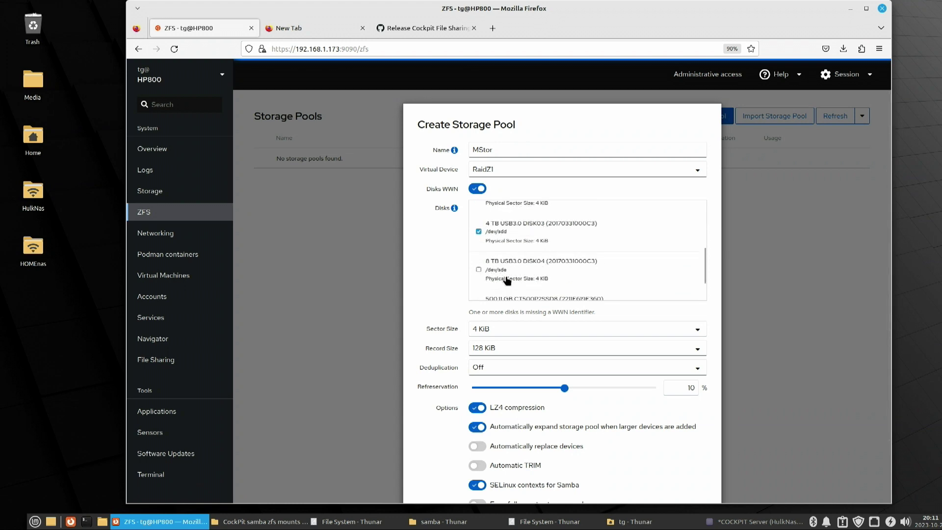
left_click(508, 279)
scroll(509, 280, "up", 2)
scroll(508, 285, "up", 3)
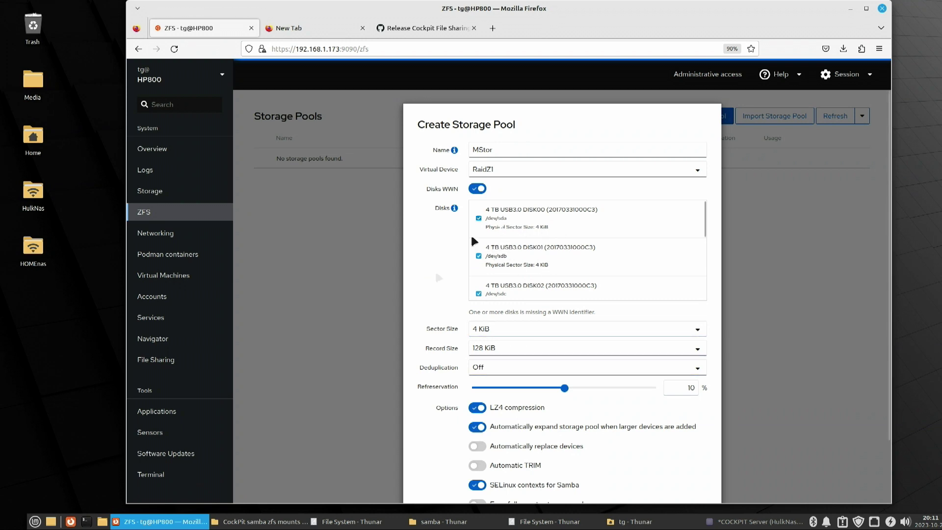
Step: Set sector size to Auto Detect, enable Automatic TRIM and forced creation, and create the pool
left_click(510, 329)
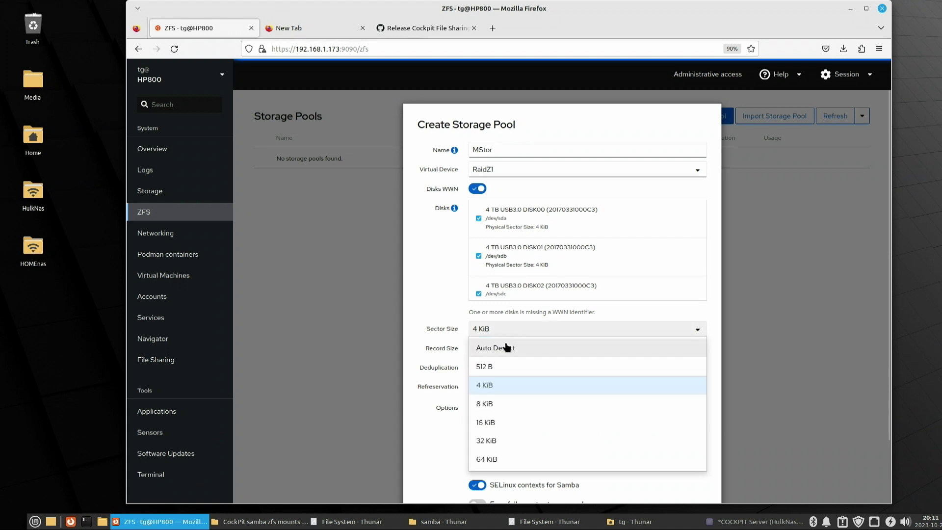
left_click(505, 343)
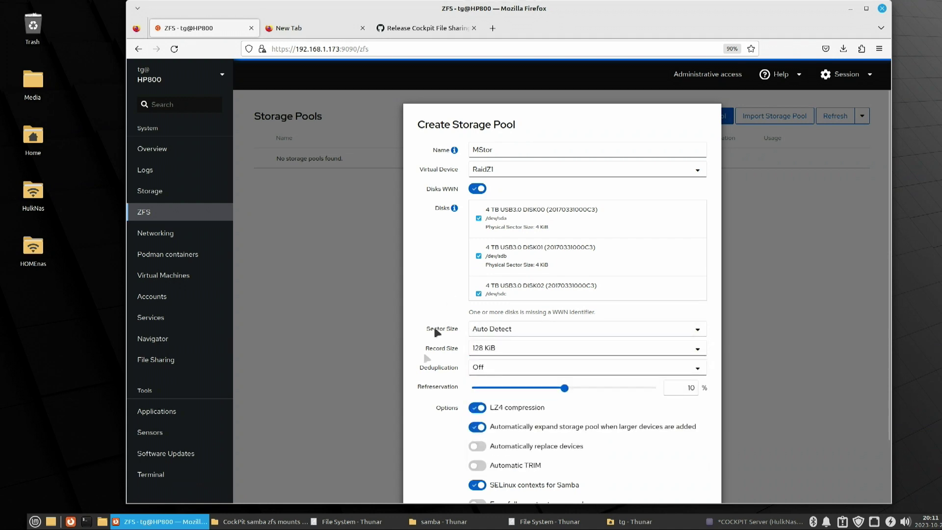
scroll(614, 462, "down", 2)
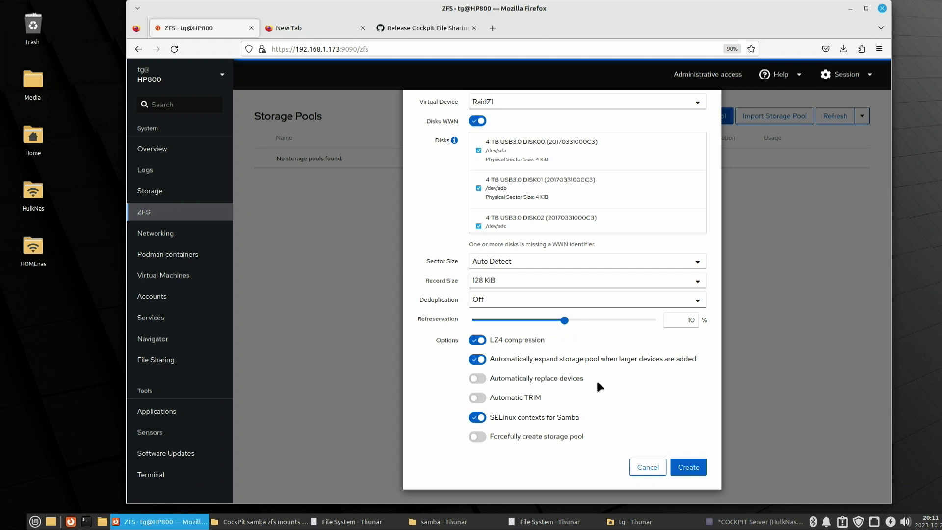
left_click(478, 397)
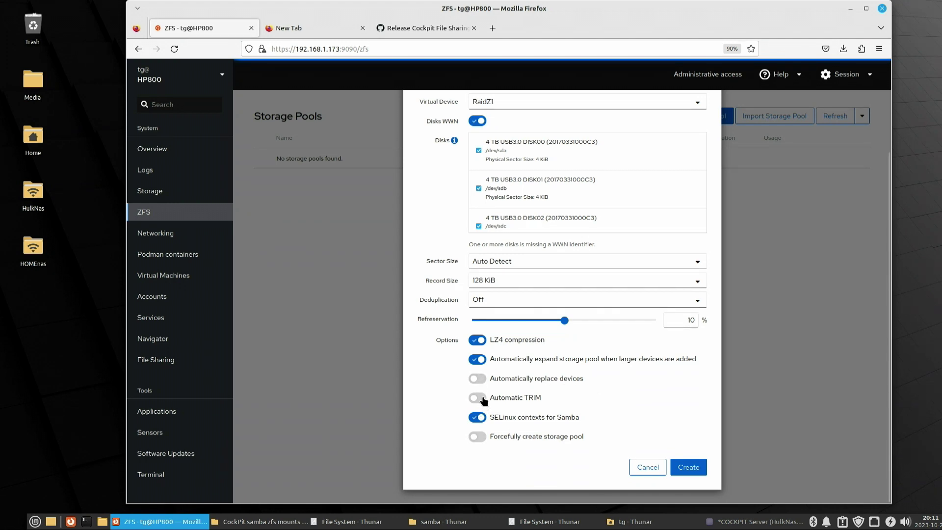
left_click(479, 437)
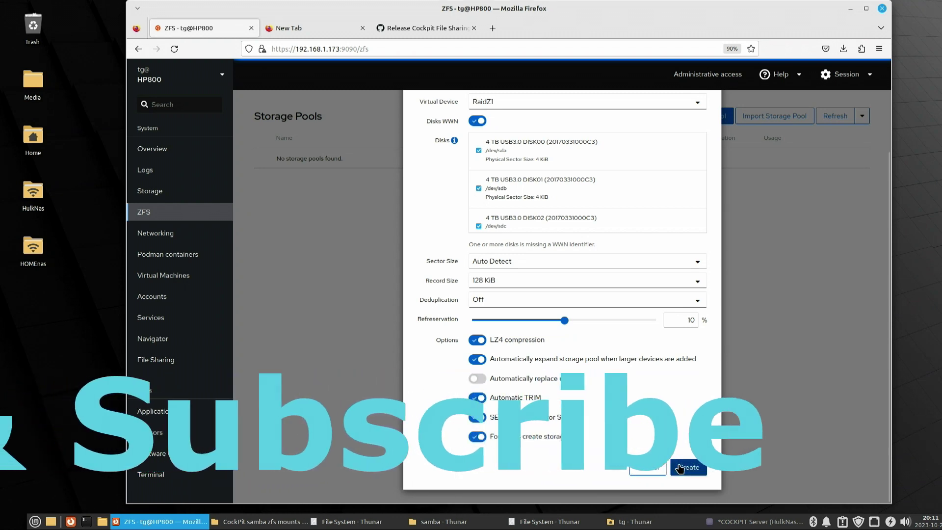
left_click(688, 467)
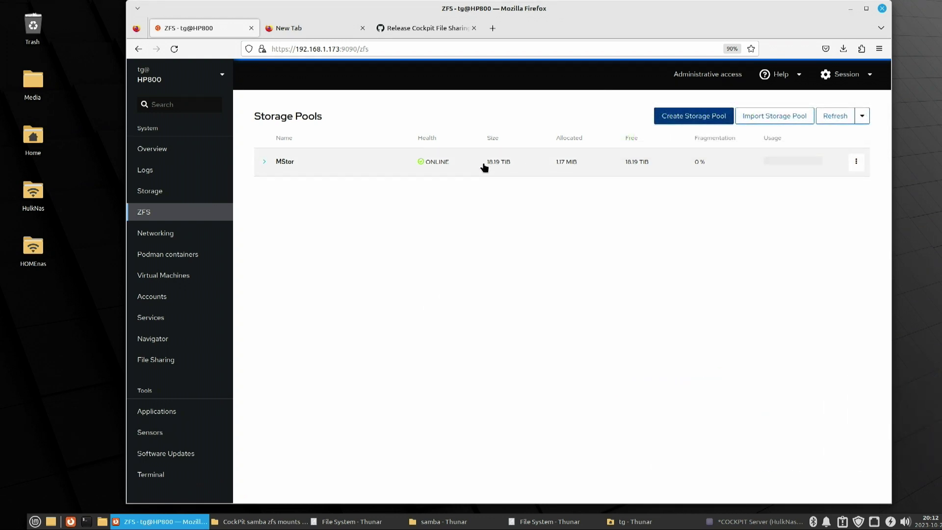
key("ctrl+plus")
key("ctrl+plus")
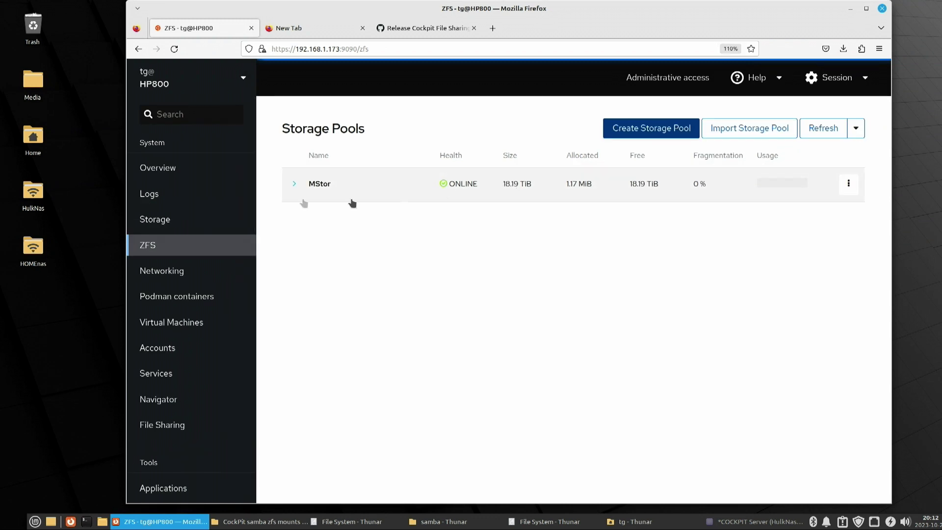
Step: Expand MStor to show its file system, highlighting the 14.4 TiB available figure
left_click(295, 185)
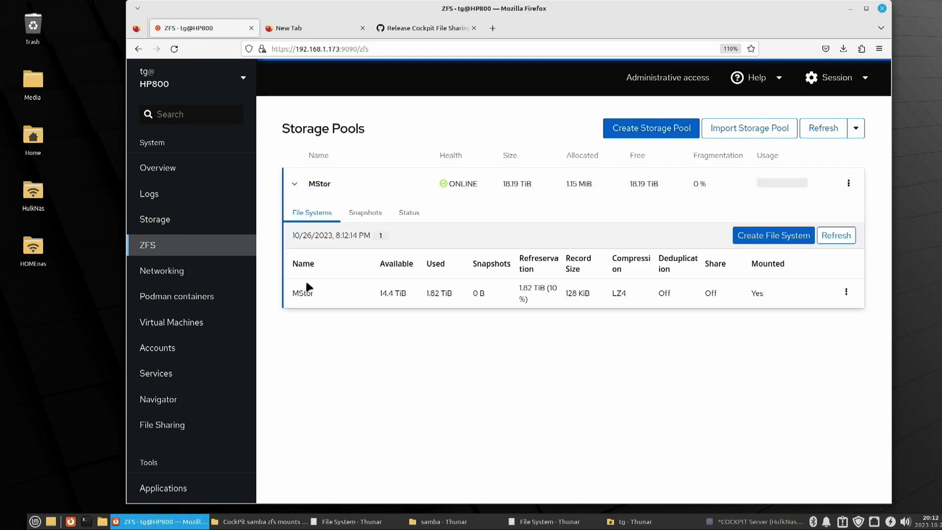
left_click_drag(379, 294, 392, 294)
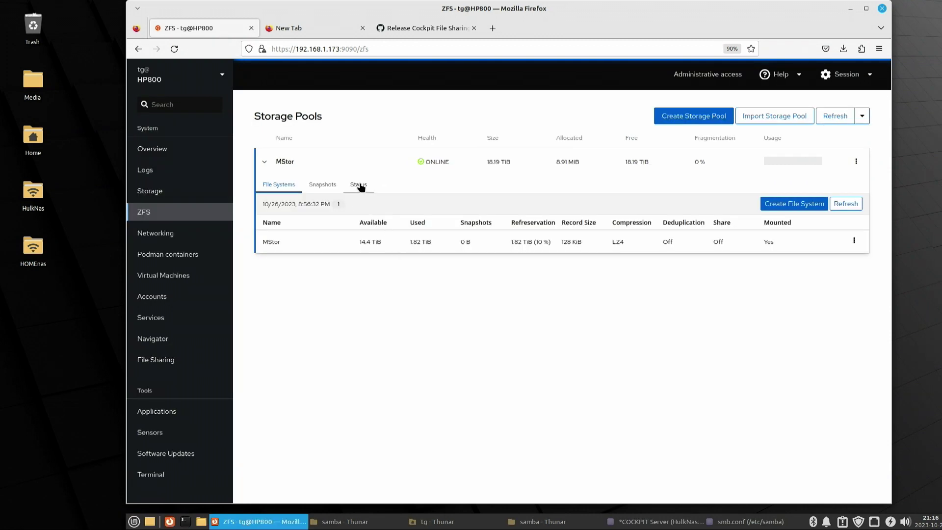
left_click(361, 187)
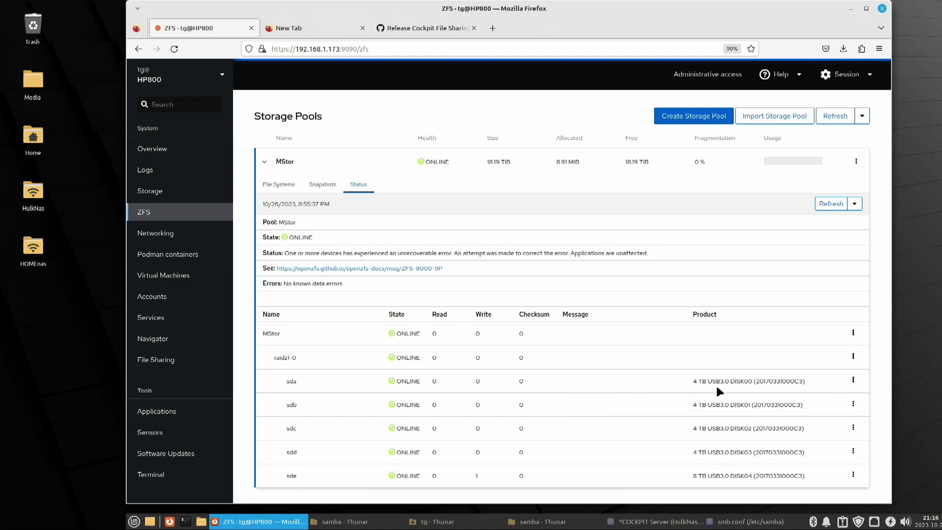
left_click_drag(698, 383, 735, 382)
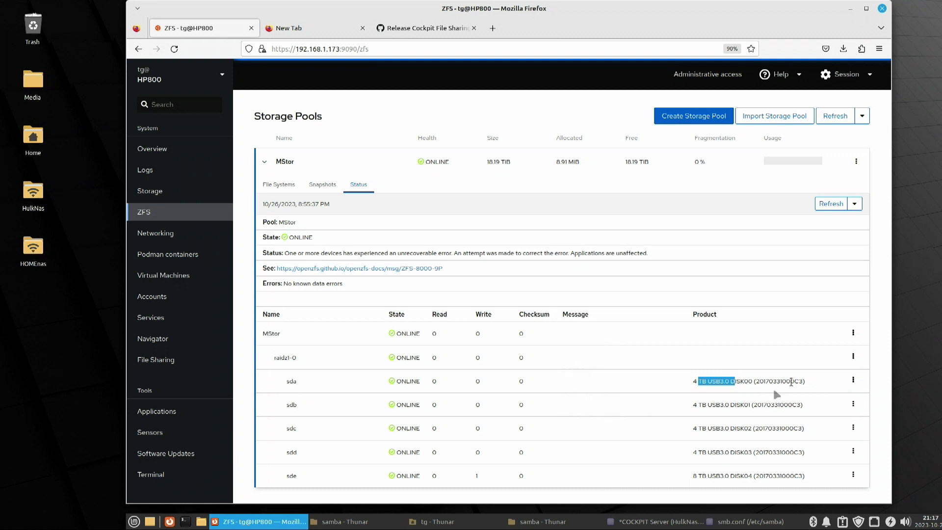
left_click(853, 382)
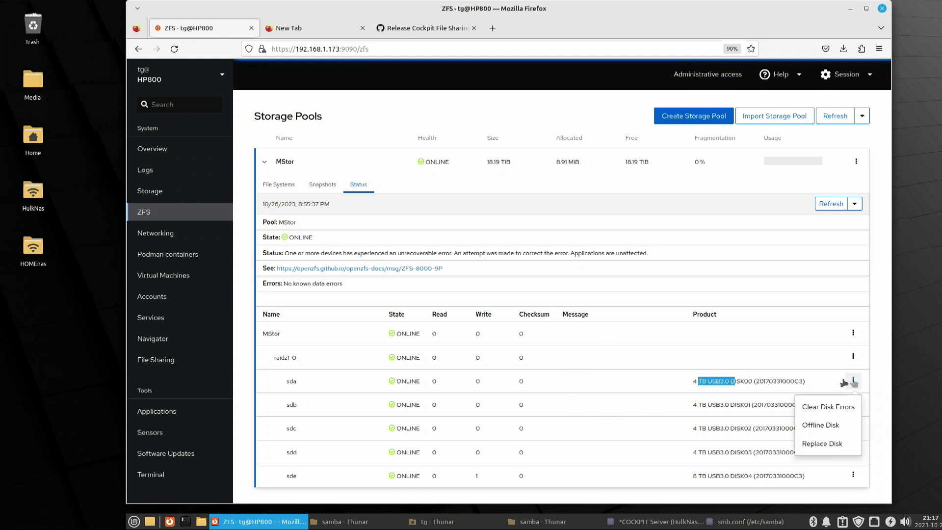
left_click(718, 379)
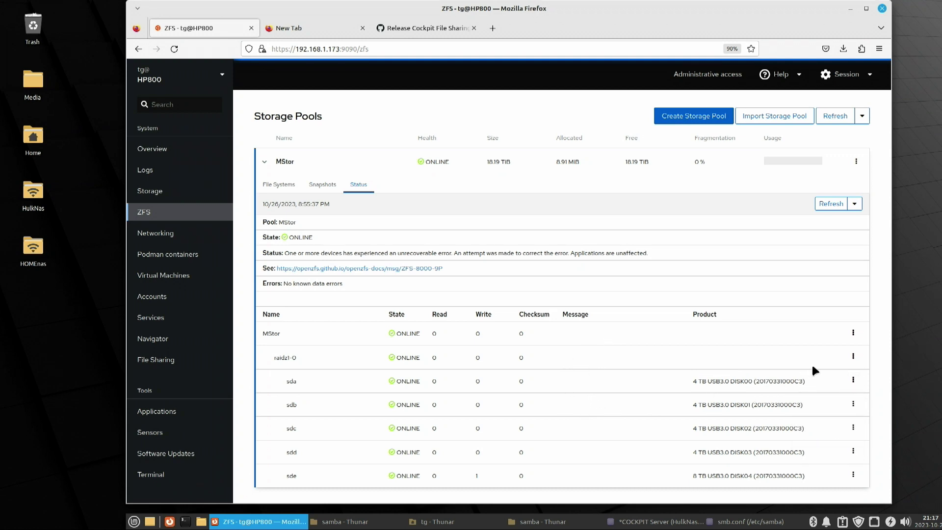
left_click(853, 382)
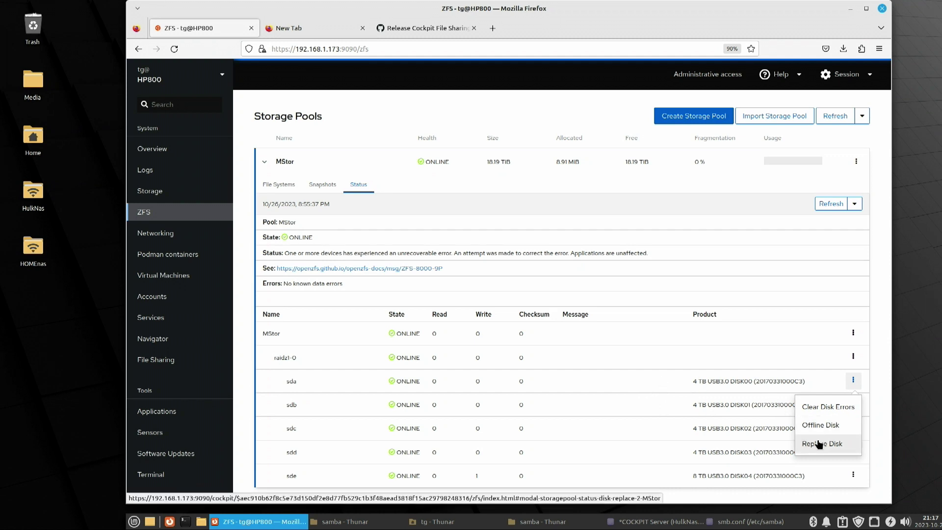
left_click(649, 385)
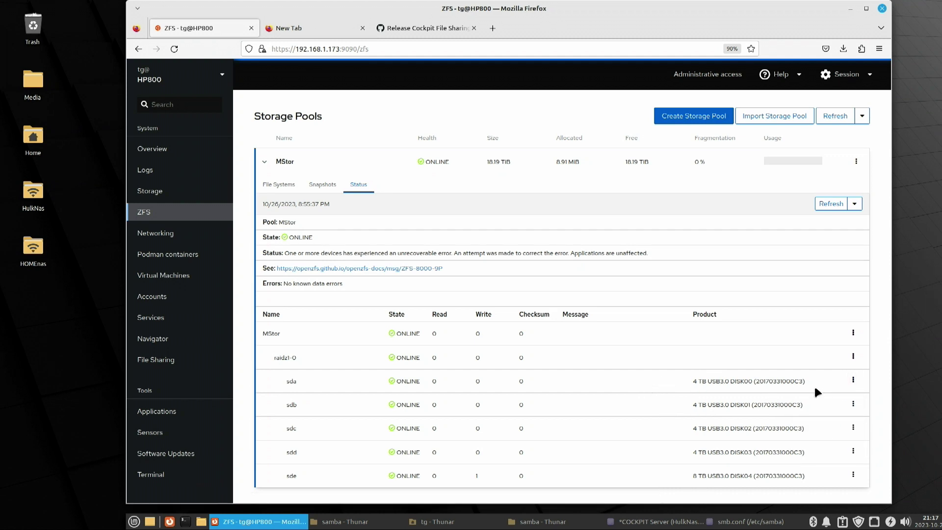
left_click(853, 380)
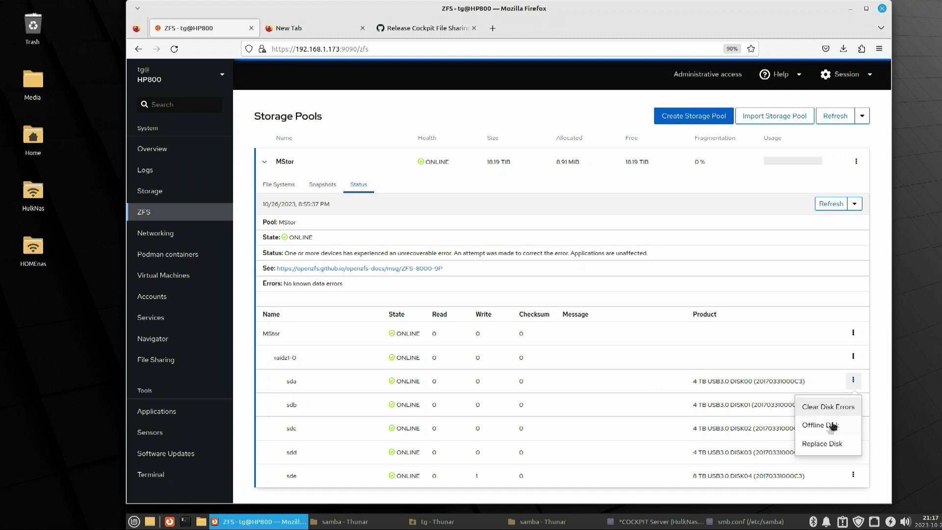
left_click(626, 390)
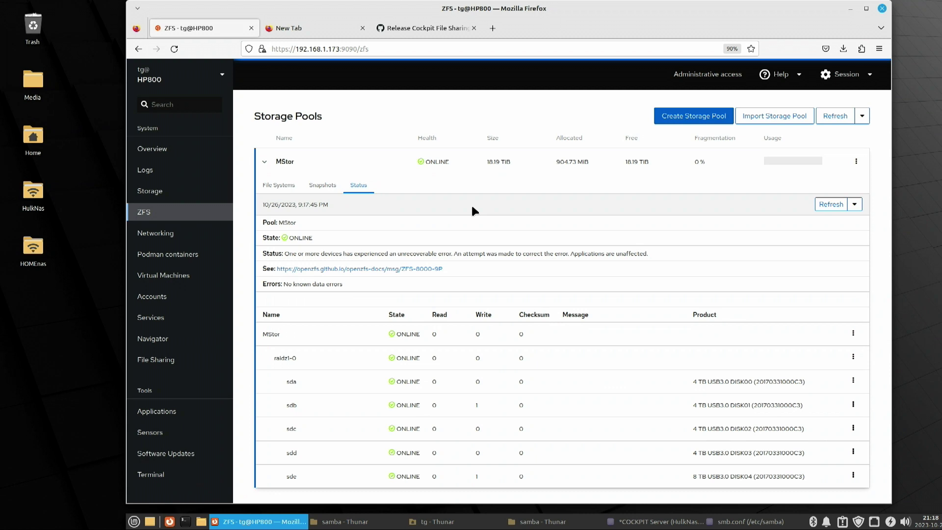
left_click(322, 185)
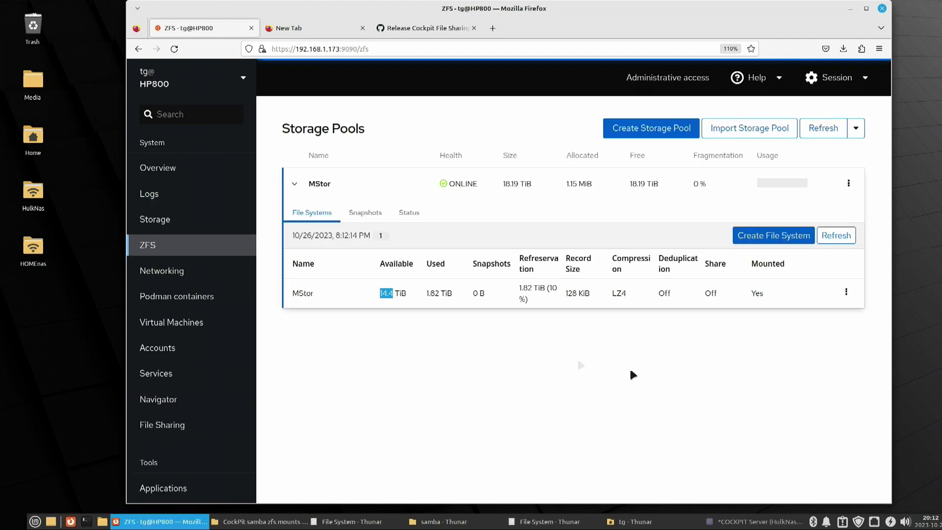
Step: Open and then dismiss the MStor file system's action options menu
left_click(848, 295)
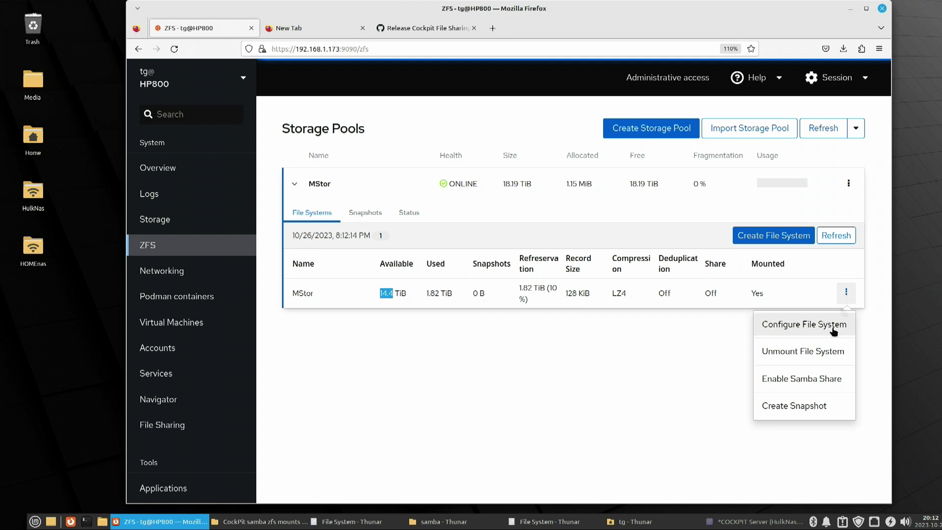
left_click(607, 393)
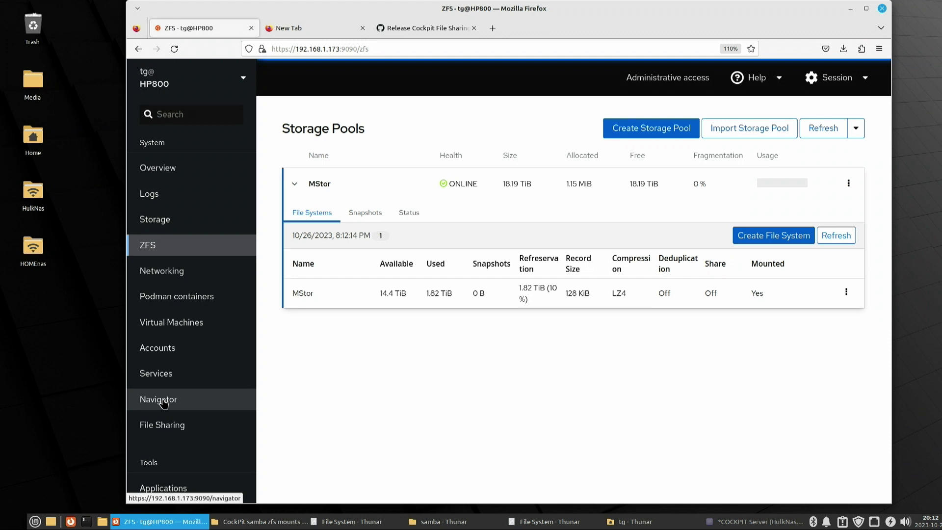
Step: Browse / in Navigator, try the dark theme and list view toggles, and open MStor's details
left_click(158, 399)
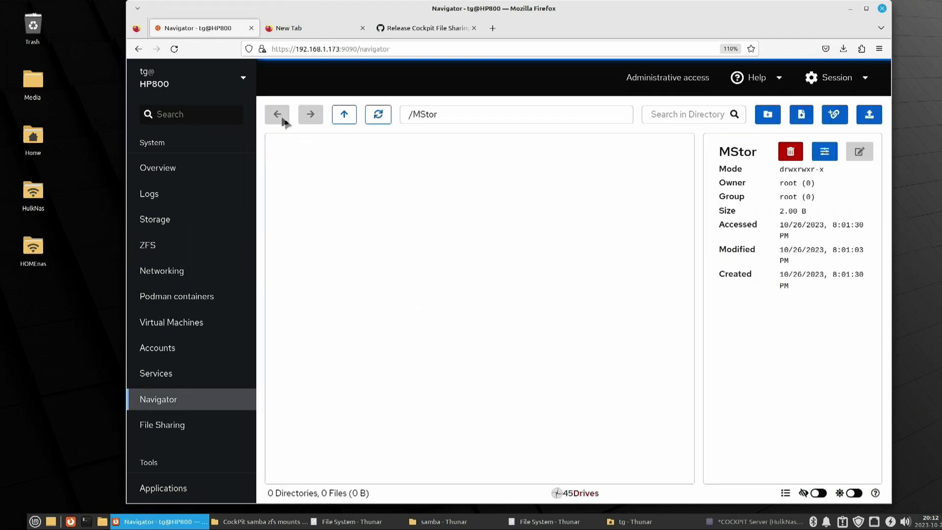
left_click(343, 120)
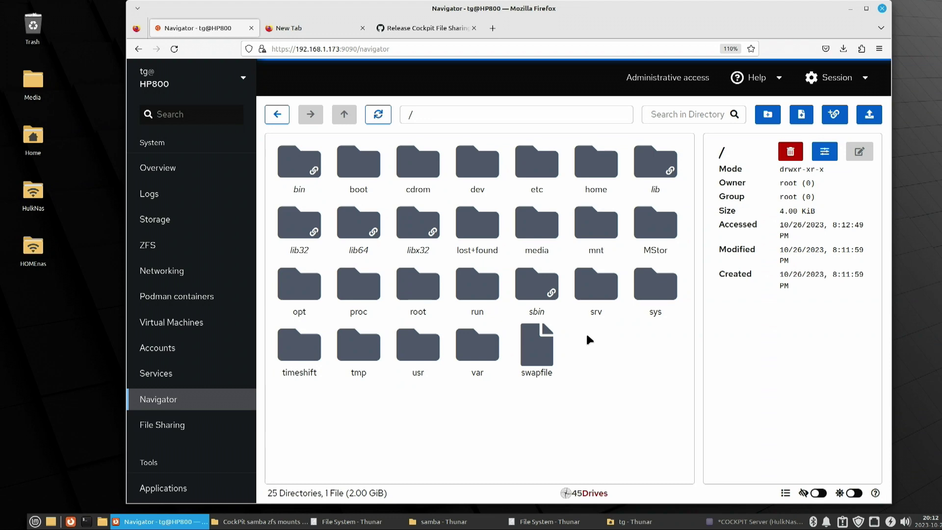
left_click(854, 493)
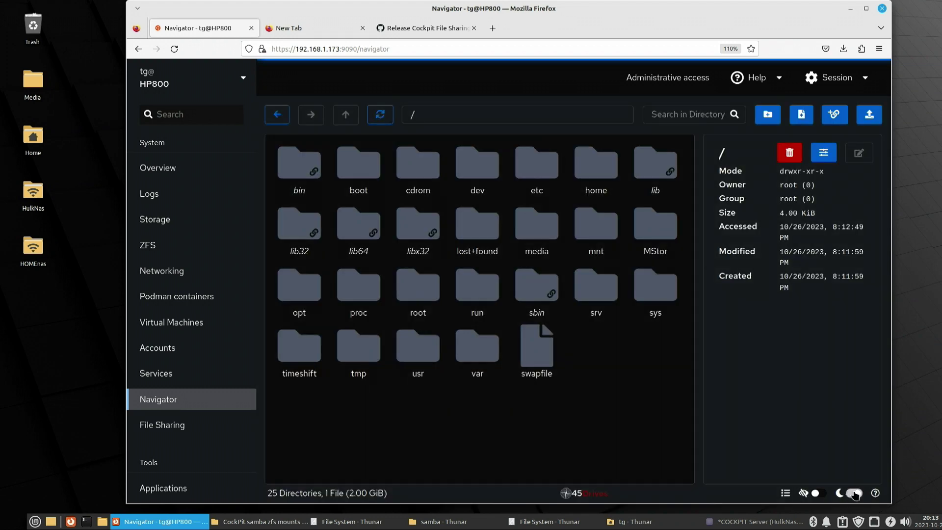
left_click(854, 493)
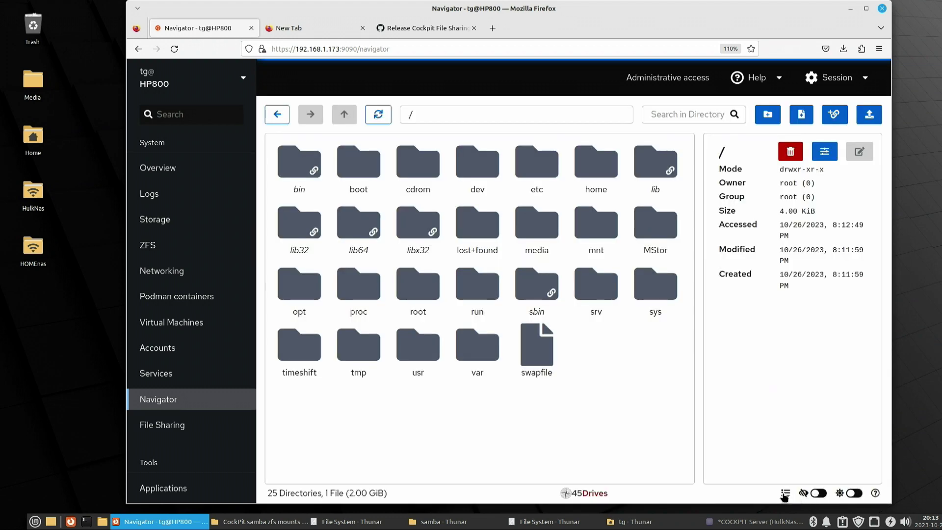
left_click(785, 494)
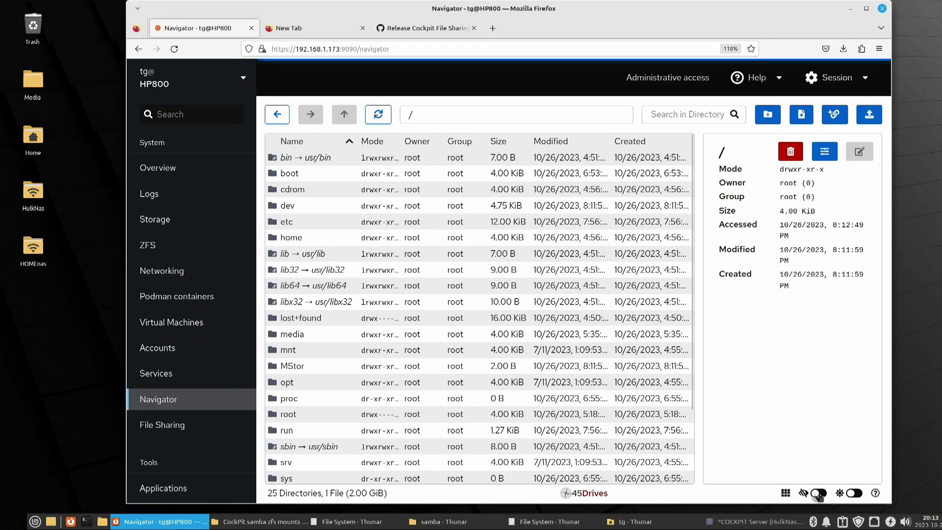
left_click(785, 492)
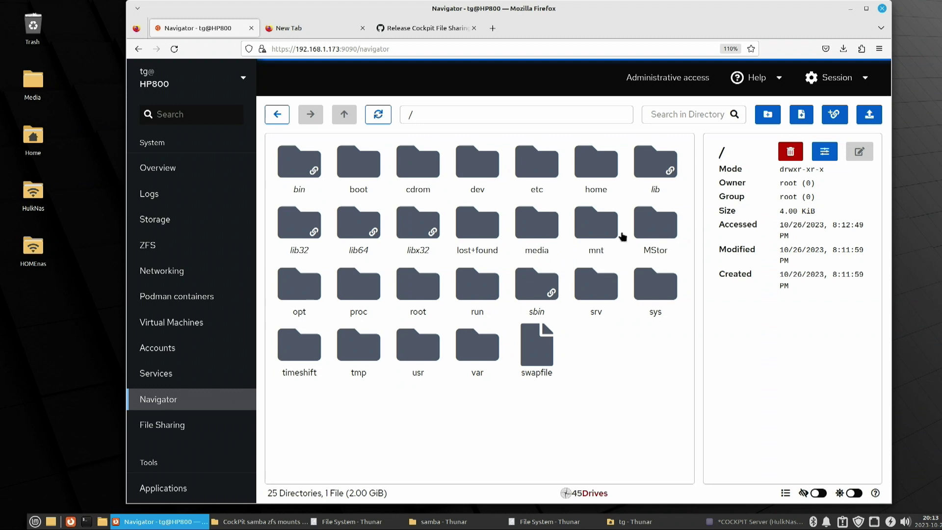
left_click(637, 232)
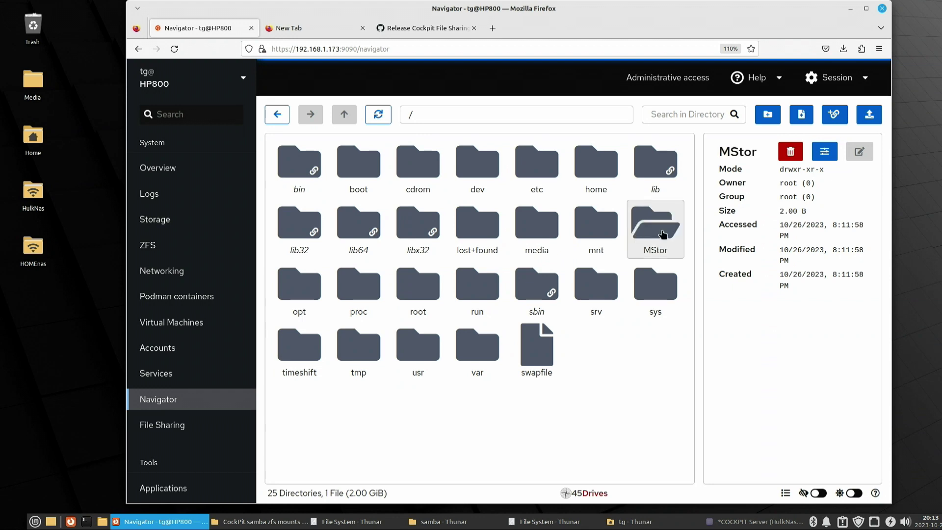
left_click(825, 152)
Step: Make the logged-in user MStor's owner and group, add group write (775), and save
left_click(817, 185)
double_click(817, 185)
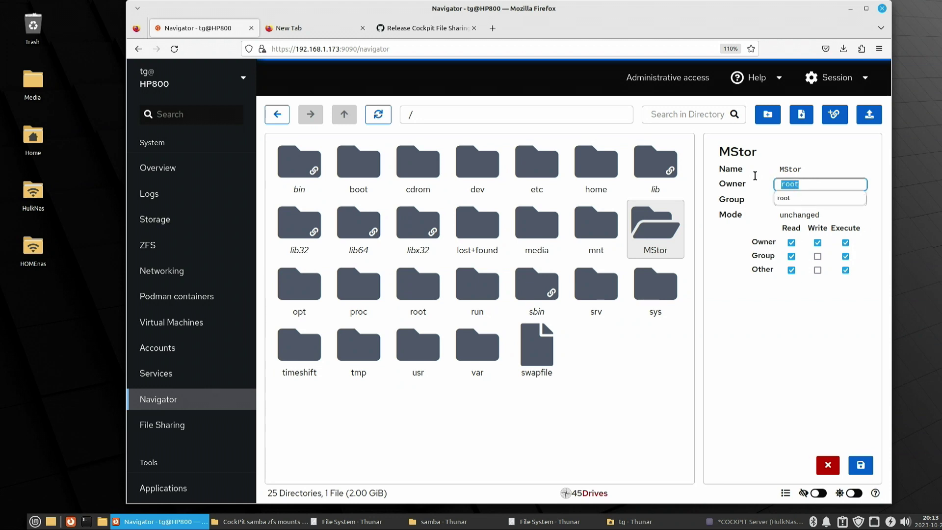
type("tg")
left_click(799, 200)
left_click(799, 200)
double_click(798, 200)
type("tg")
left_click(788, 213)
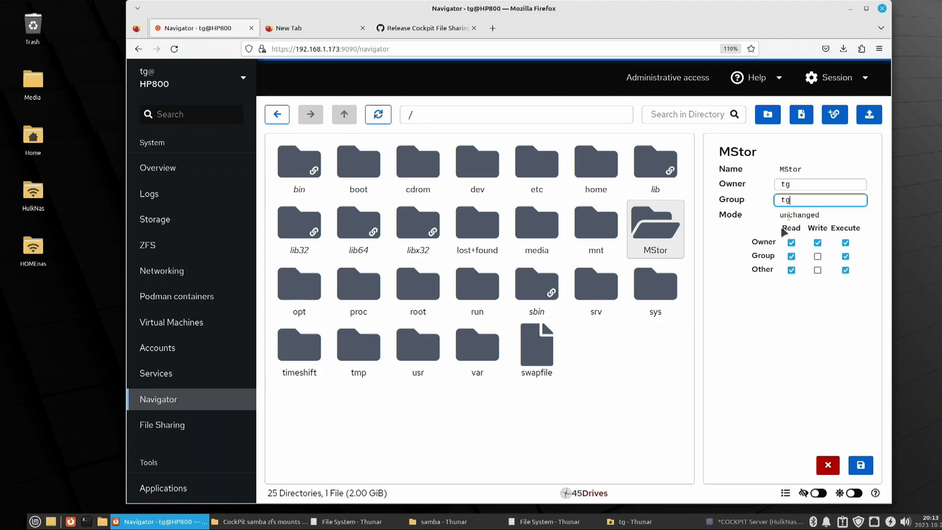
left_click(817, 256)
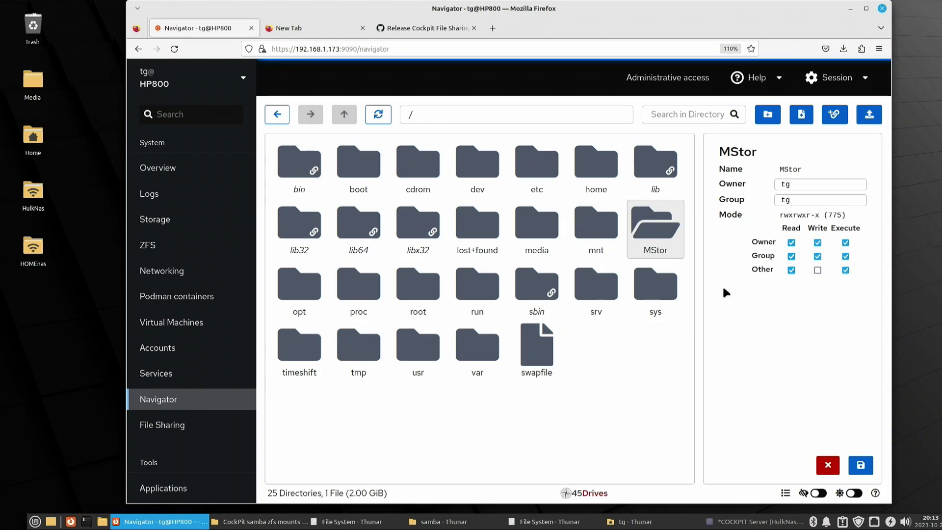
left_click(861, 470)
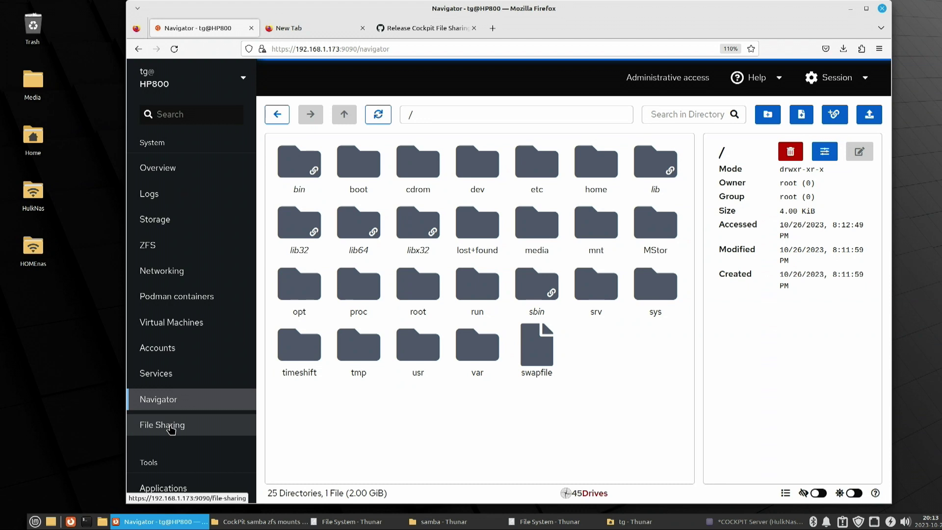
left_click(171, 430)
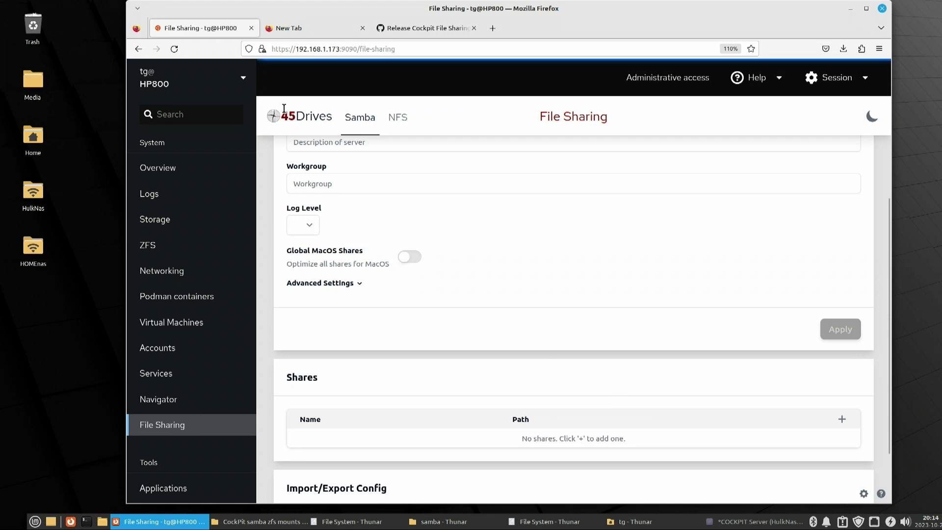
Step: After checking the empty Samba Shares list, return to the ZFS Storage Pools page
left_click(197, 243)
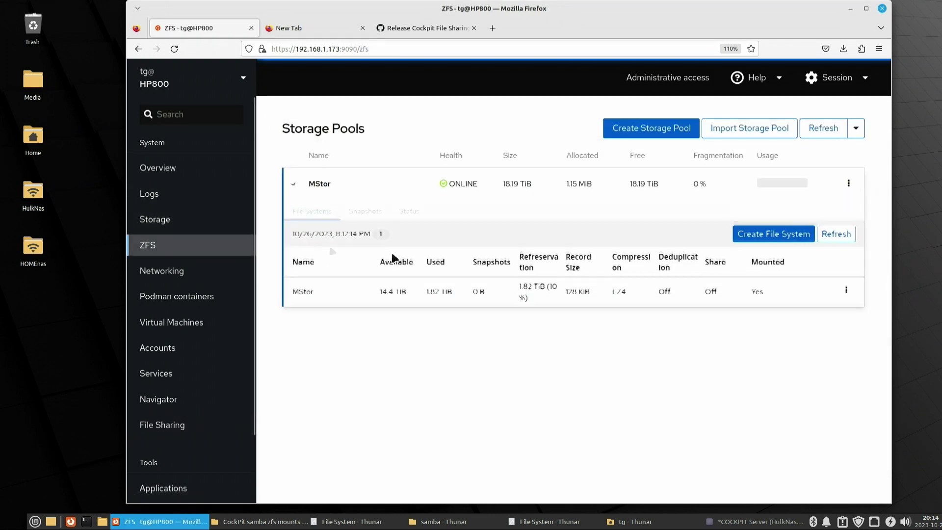
left_click(846, 292)
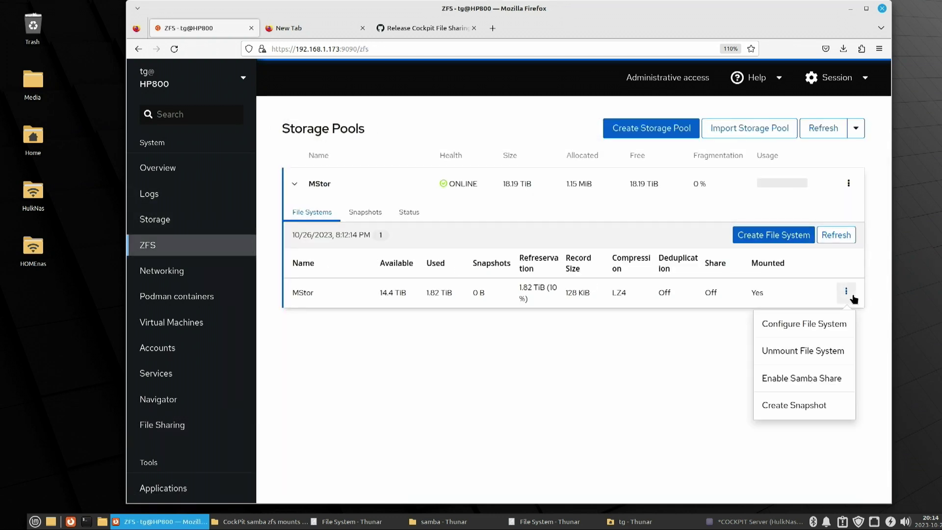
left_click(801, 378)
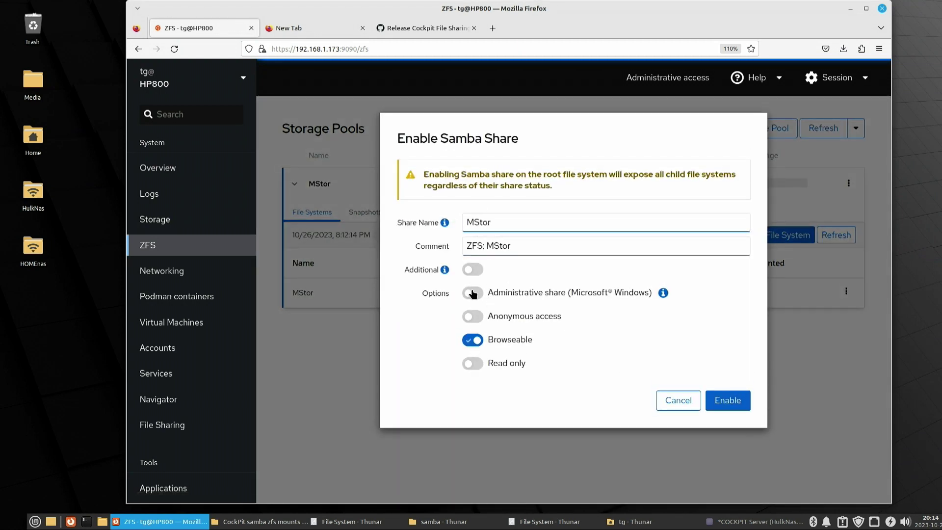
left_click(477, 314)
left_click(478, 317)
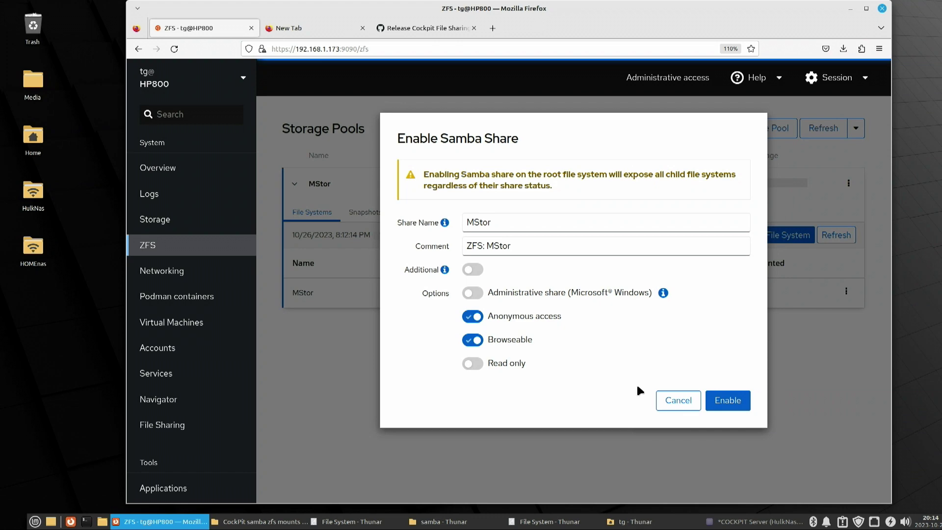
left_click(678, 403)
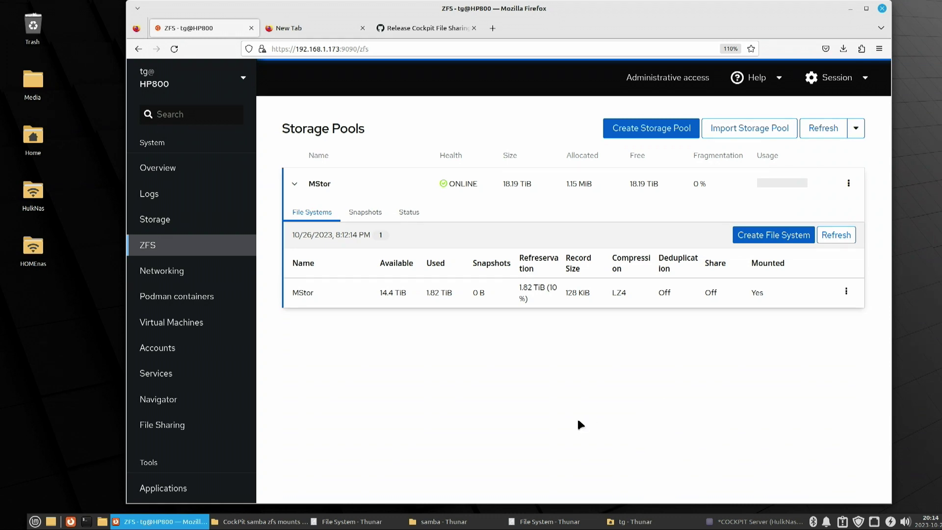
left_click(102, 521)
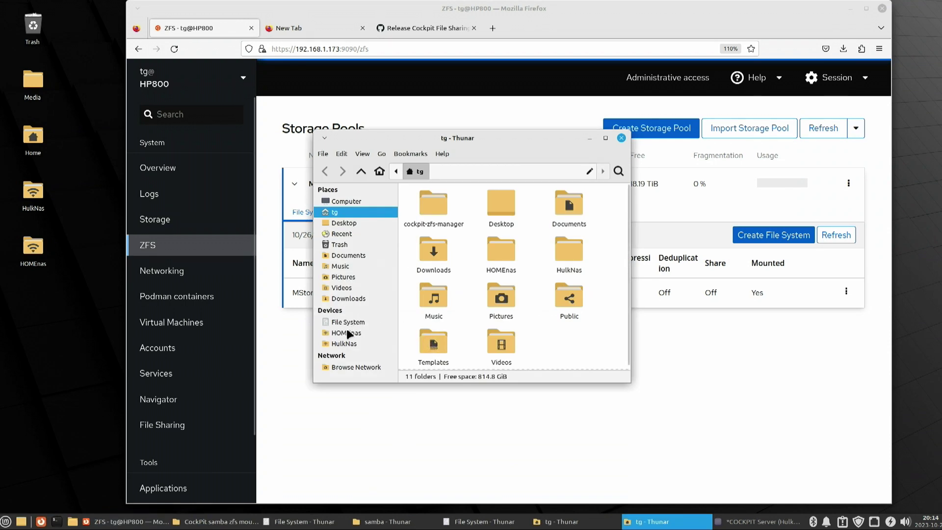
Step: Open the /etc folder as root in Thunar, authenticating with the password
left_click(347, 322)
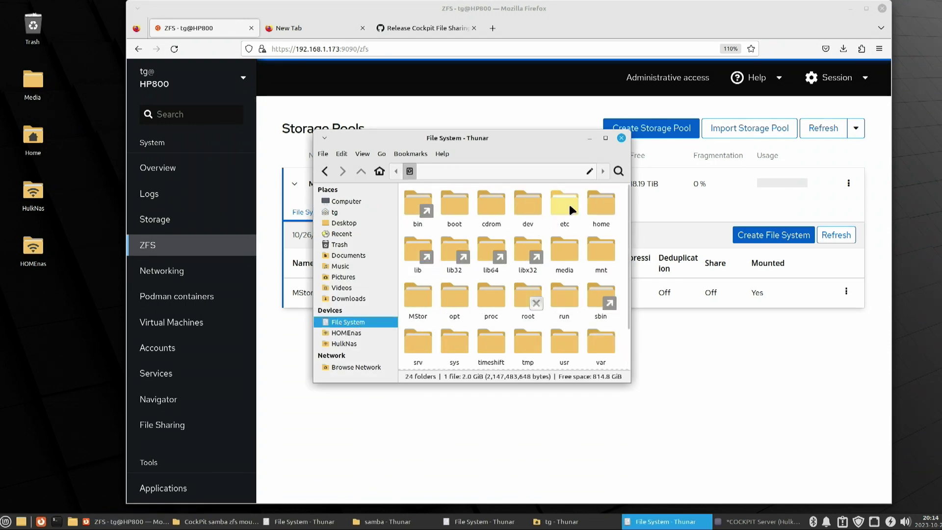
left_click(569, 204)
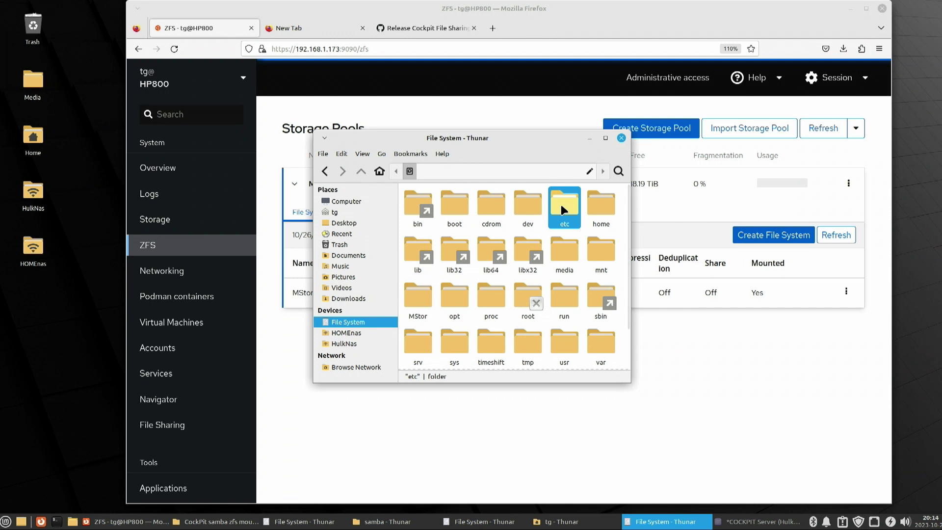
right_click(560, 204)
left_click(592, 366)
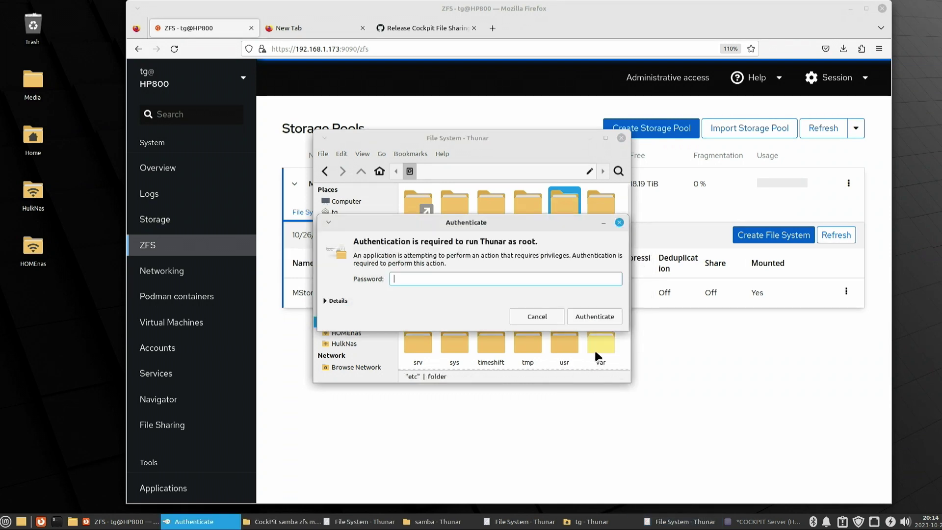
type("********")
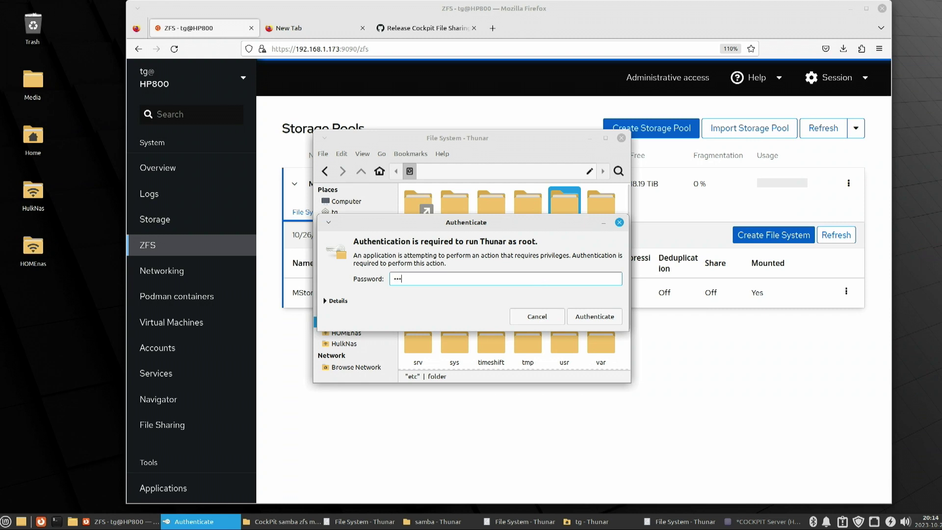
key("Return")
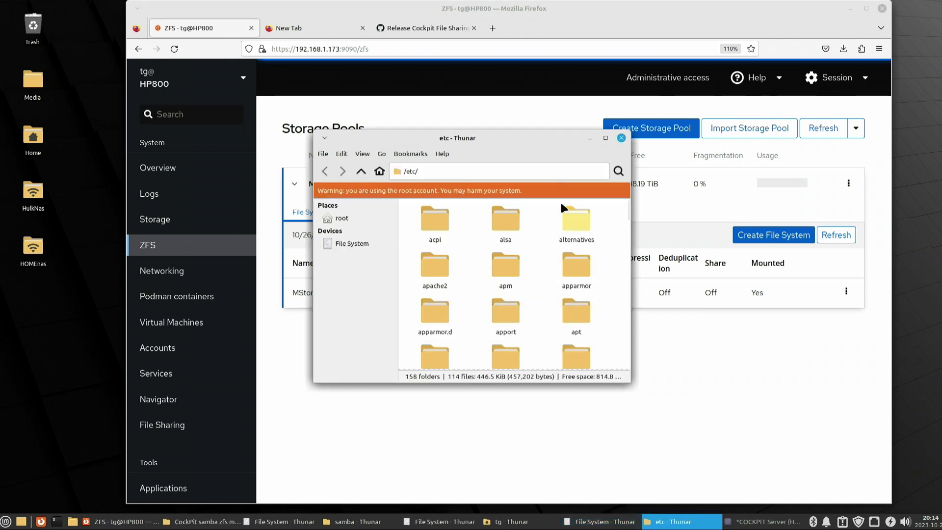
Step: Go into the samba folder and open smb.conf in the text editor
left_click_drag(550, 132, 616, 134)
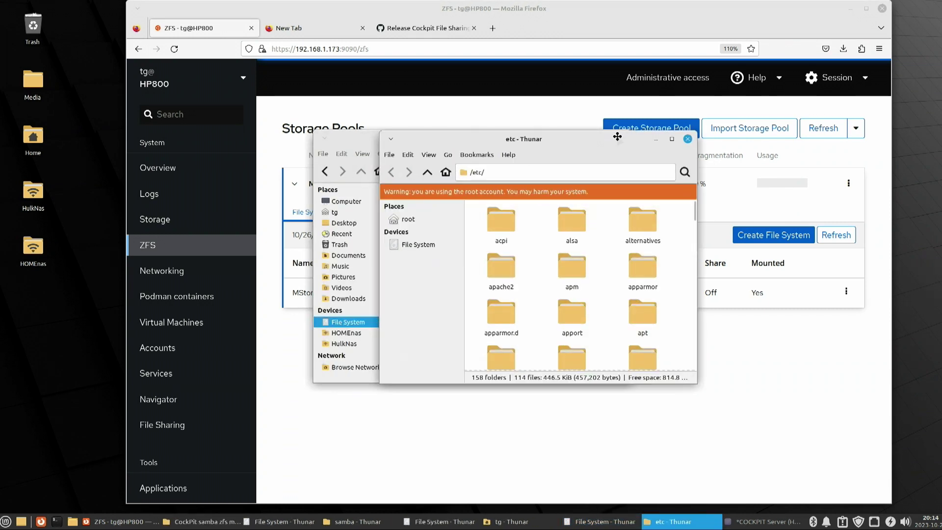
left_click(578, 224)
type("samba")
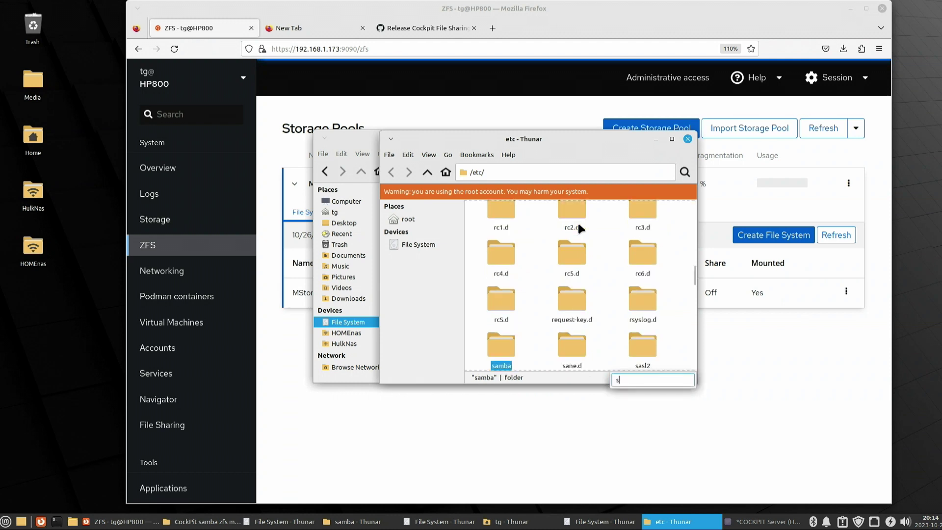
double_click(505, 344)
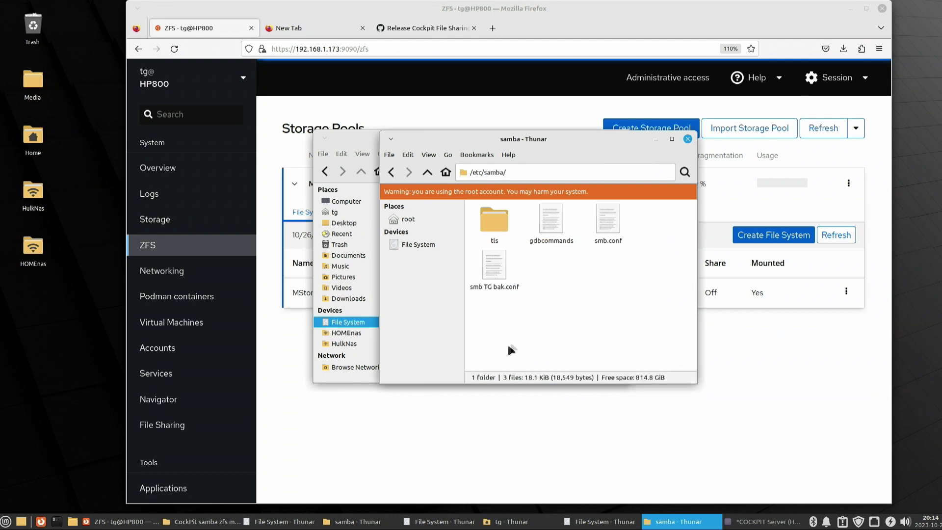
double_click(608, 222)
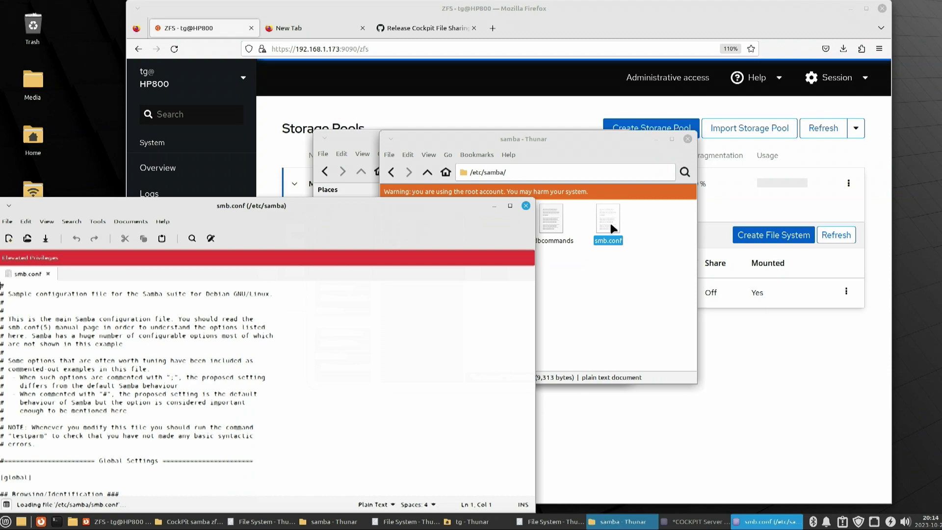
Step: Append the pasted [MStor] share definition to the end of smb.conf
left_click_drag(420, 204, 623, 98)
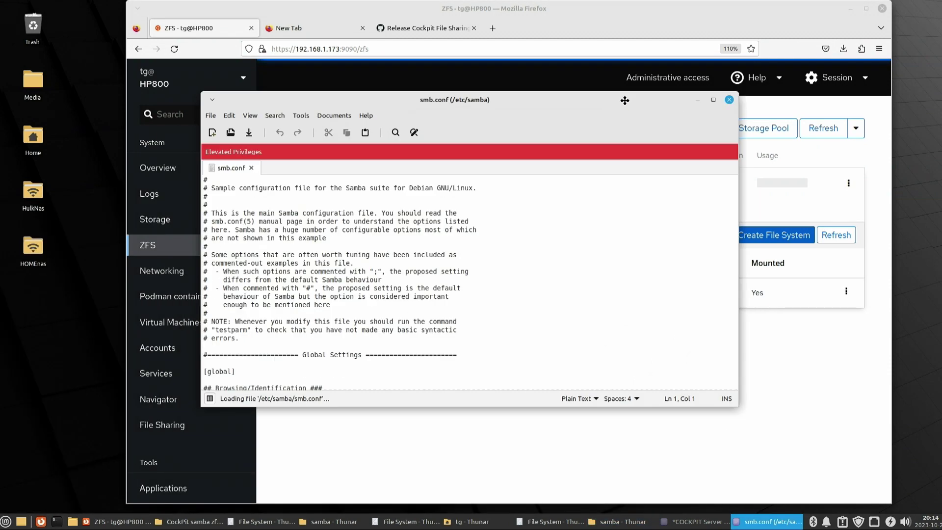
scroll(564, 260, "down", 20)
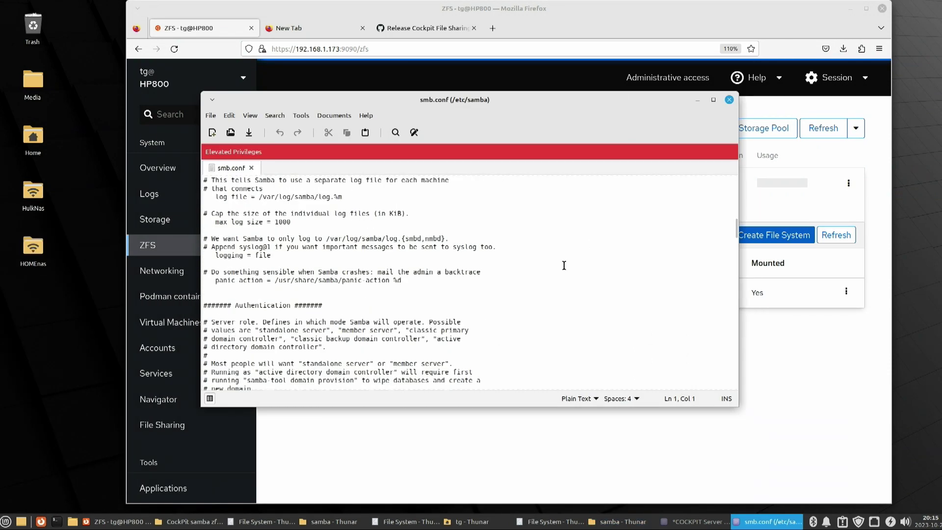
scroll(562, 268, "down", 15)
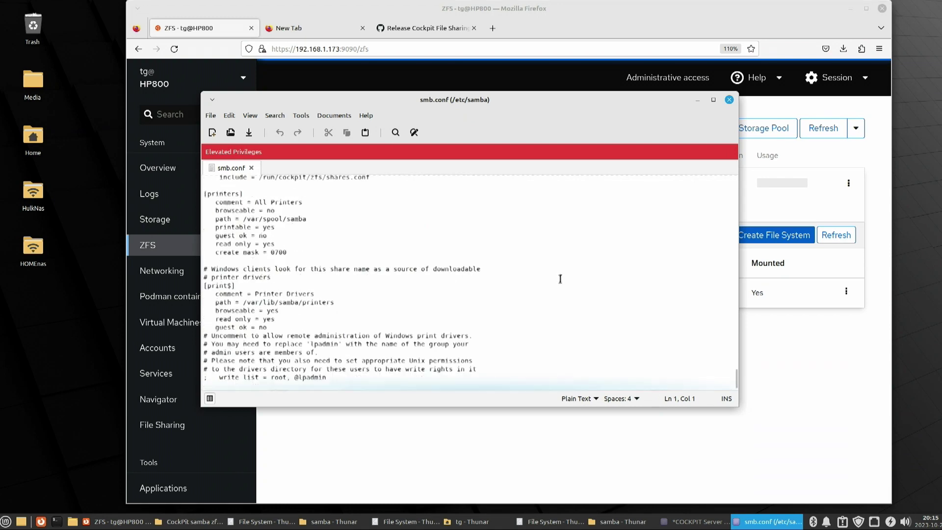
left_click(338, 380)
key("Return")
key("Return")
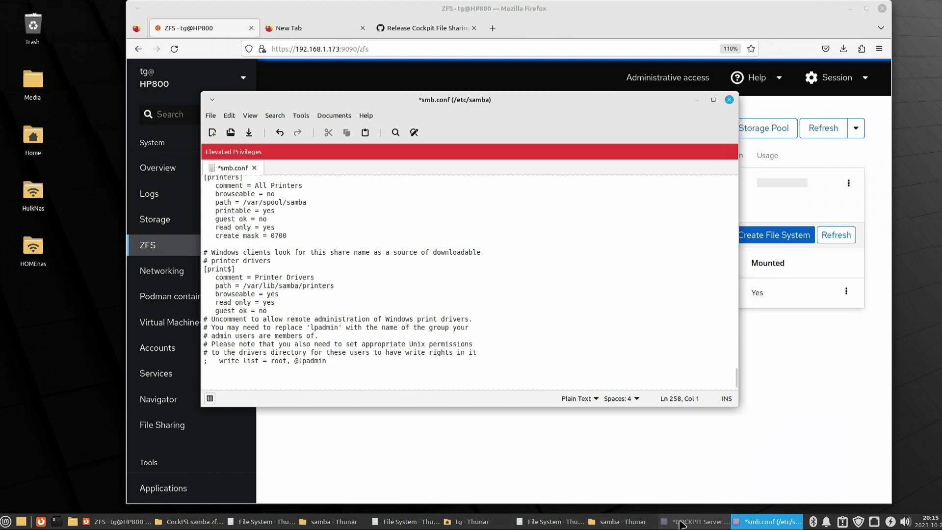
type("\"samba zfs share: [MStor] path = /MStor/ read only = no guest ok = yes force group = tg force user = tg browseable = yes")
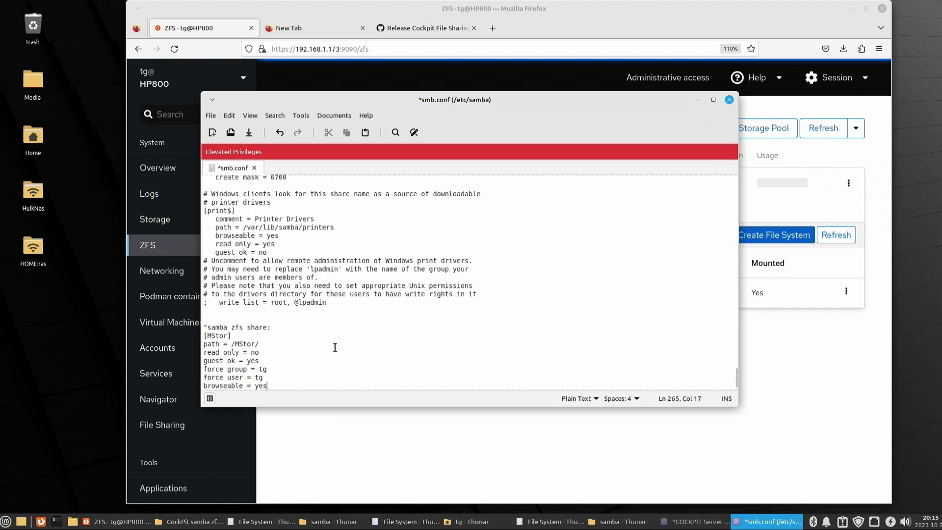
Step: Check the MStor share name and /MStor/ path, then save smb.conf
double_click(212, 336)
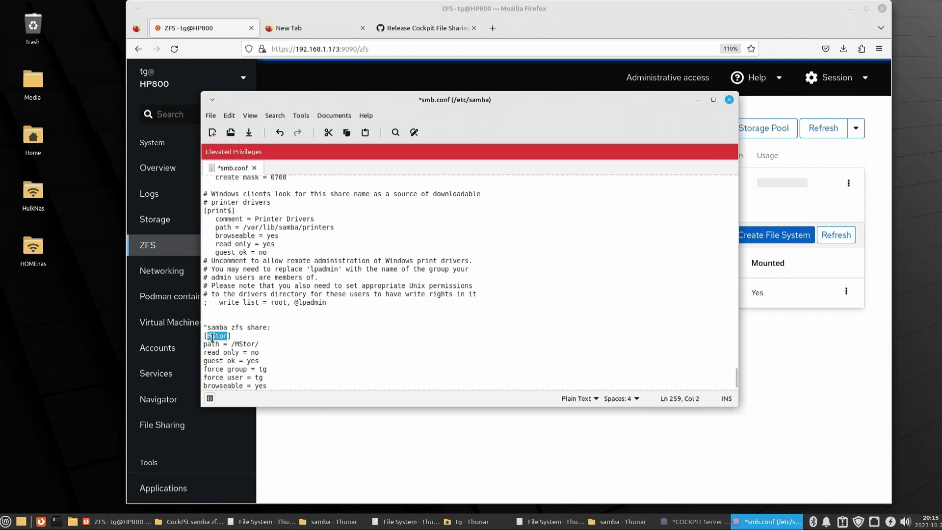
double_click(245, 344)
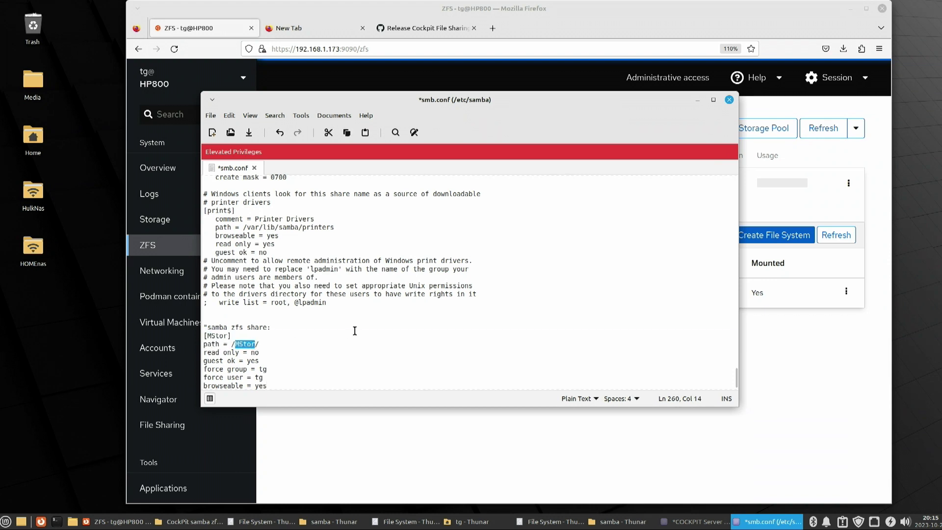
left_click(285, 353)
scroll(385, 357, "down", 1)
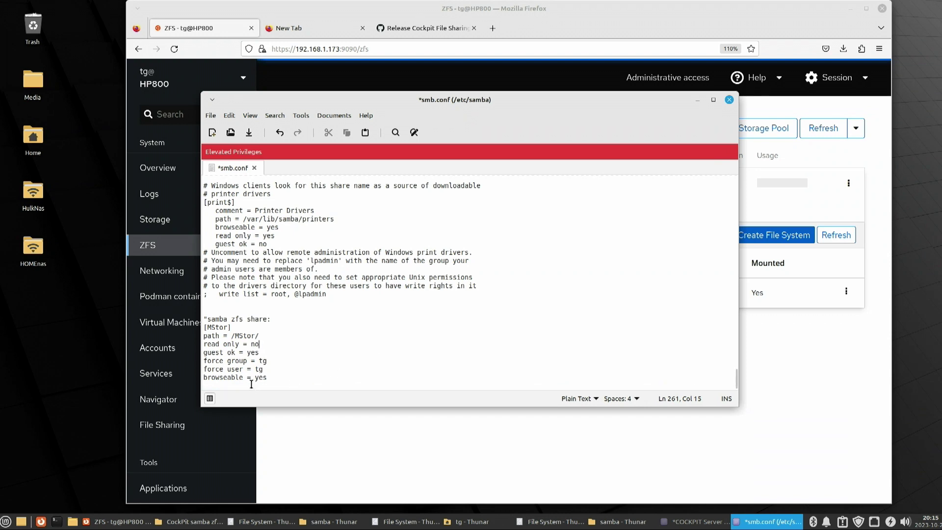
left_click(249, 132)
Step: Minimise the smb.conf editor window and restore it
left_click(759, 522)
left_click(760, 523)
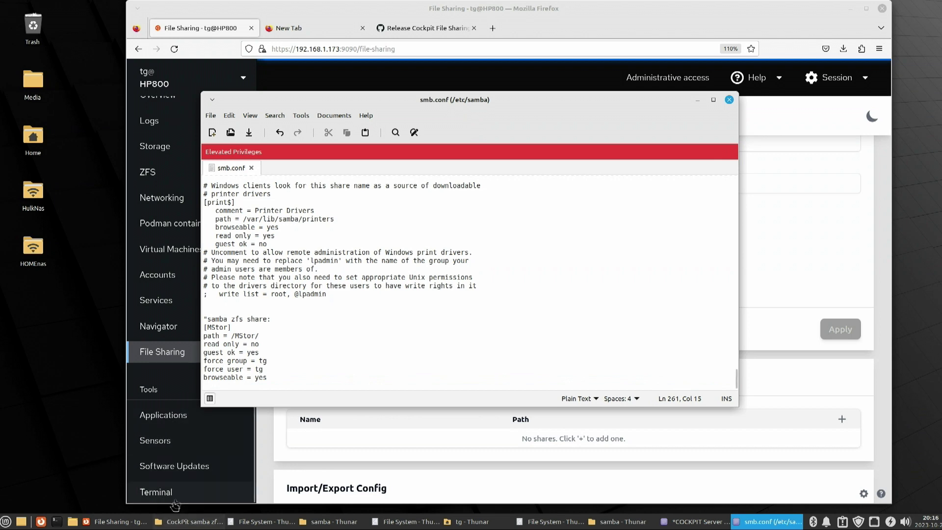
left_click(162, 492)
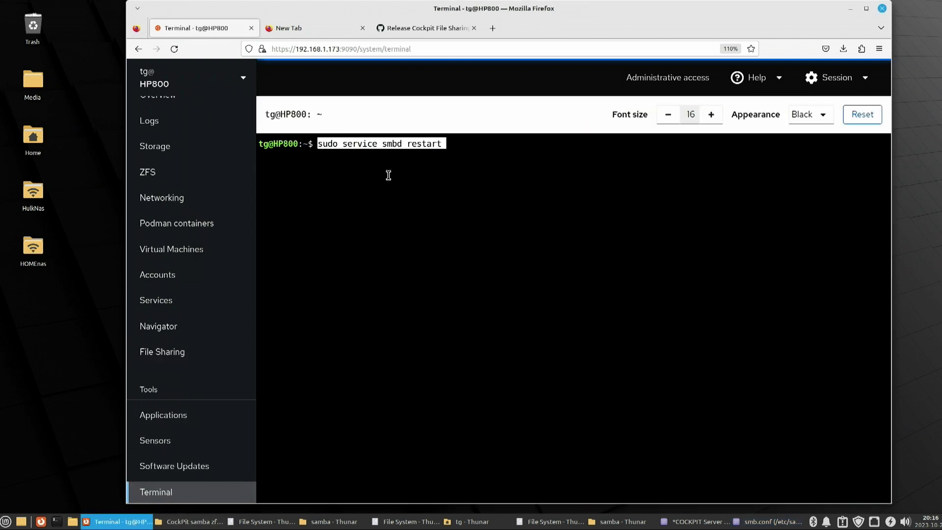
Step: Run sudo service smbd restart and enter the sudo password
key("Return")
type("****")
key("Return")
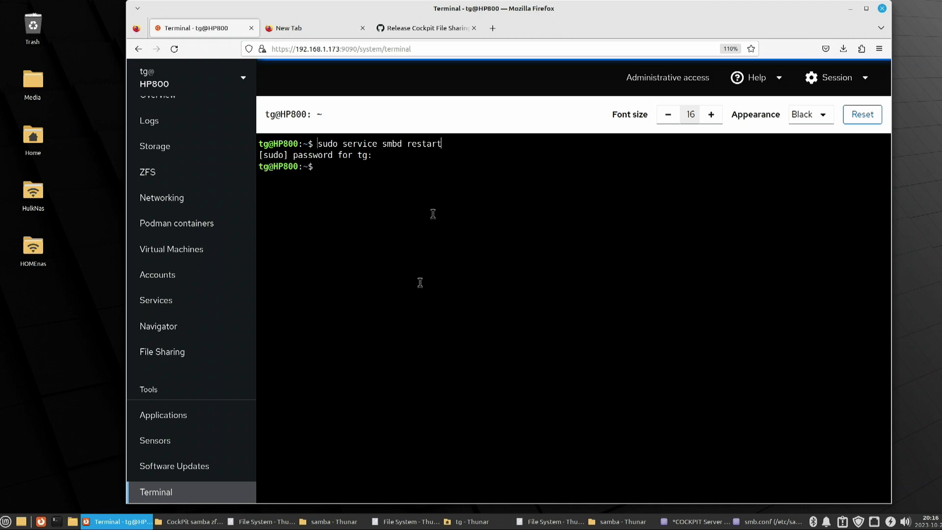
Step: Open the MStor share on HP800 through Thunar's network browser, connecting anonymously
left_click(73, 521)
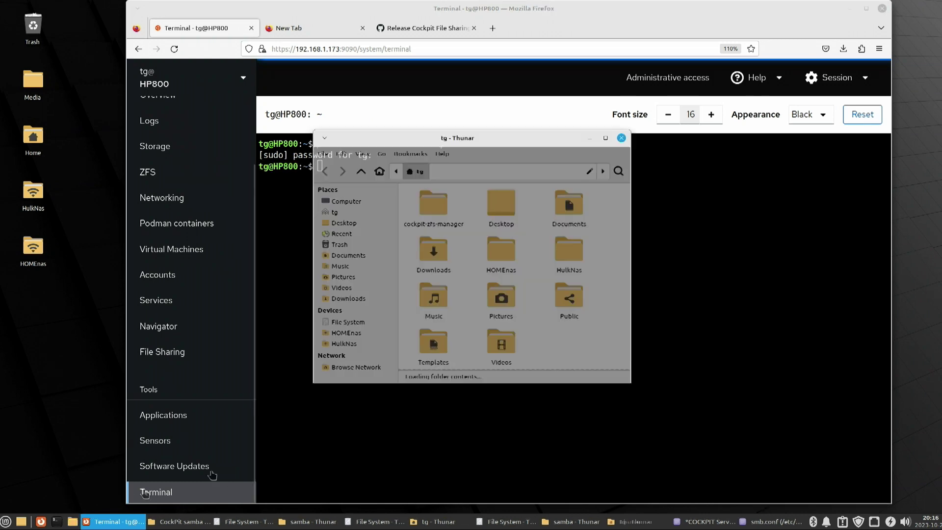
left_click(338, 368)
double_click(488, 208)
left_click(432, 209)
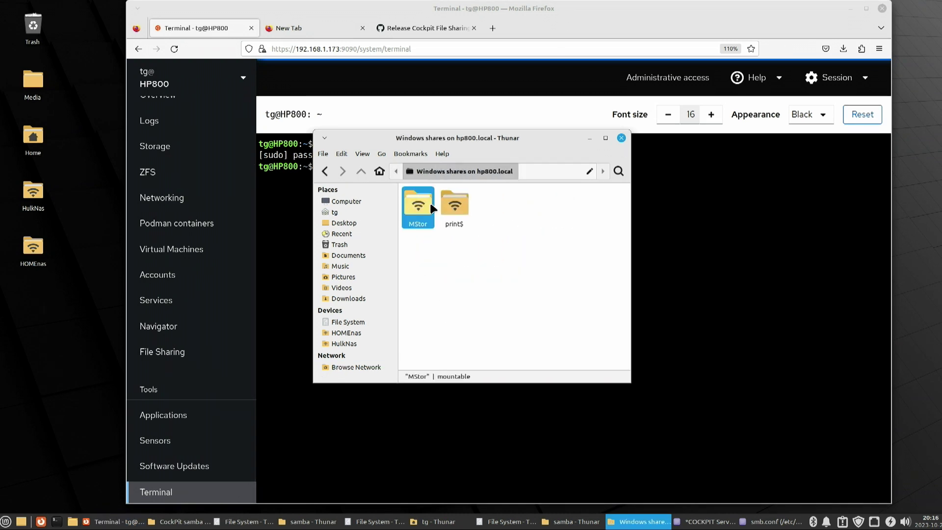
double_click(432, 208)
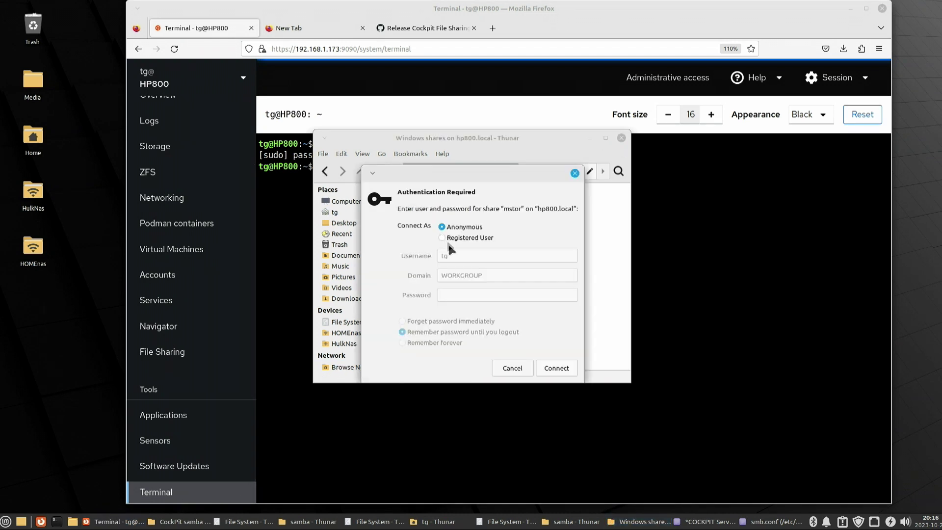
left_click(557, 370)
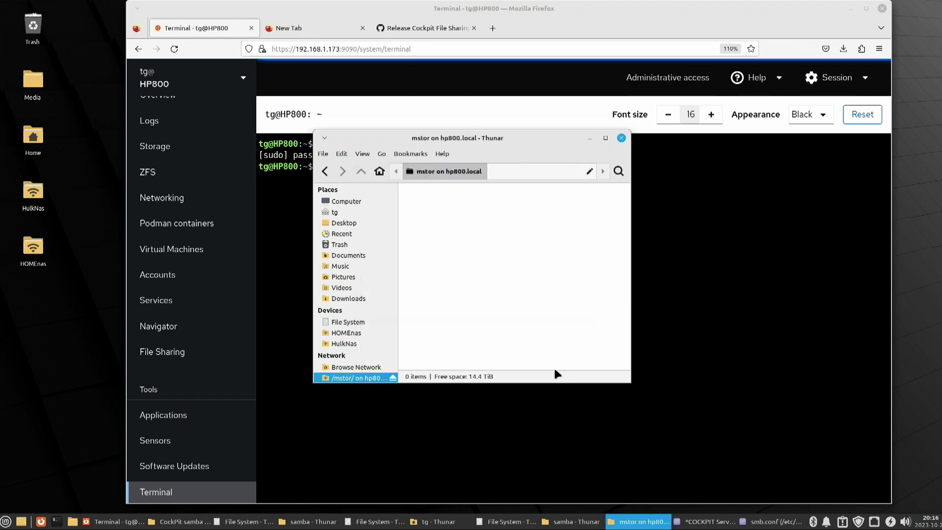
Step: Create a folder named New Folder inside the MStor share
right_click(451, 252)
left_click(491, 261)
left_click(526, 299)
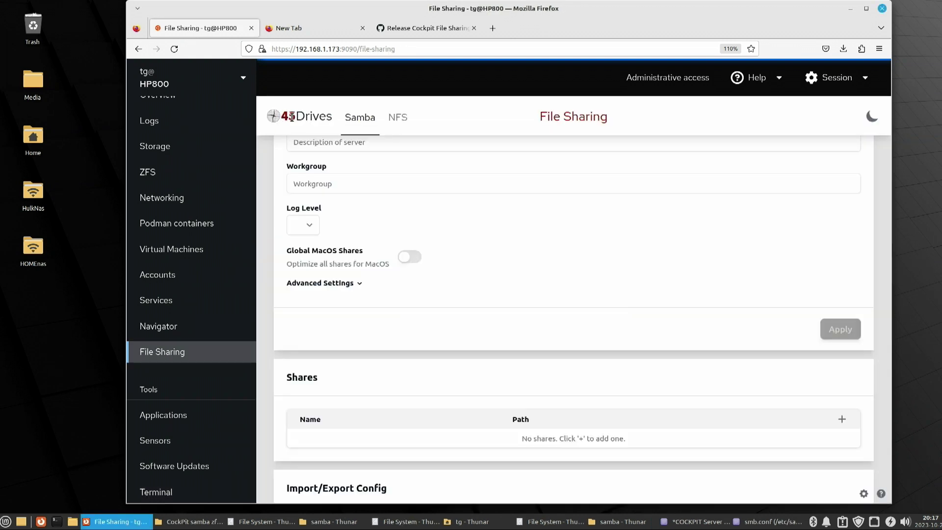
Step: View the empty NFS shares list, then open Navigator on the root directory
left_click_drag(285, 116, 325, 118)
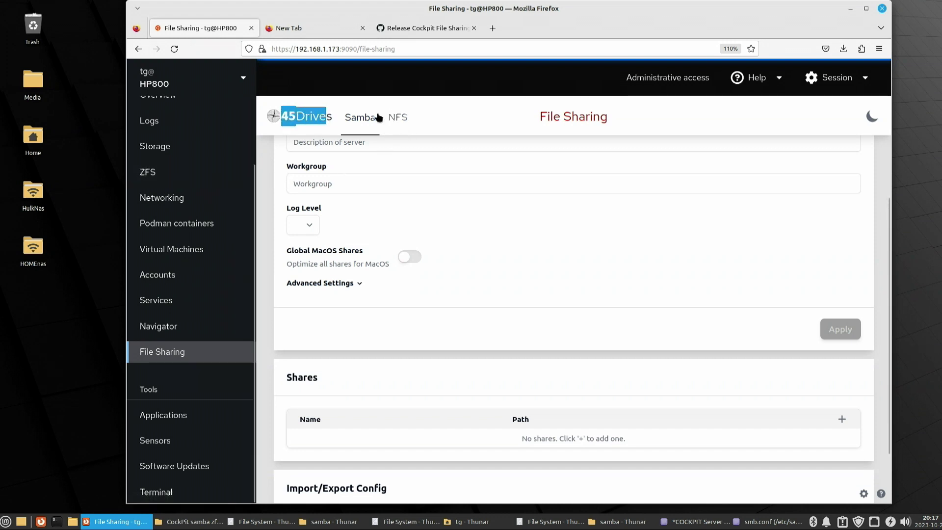
left_click(337, 111)
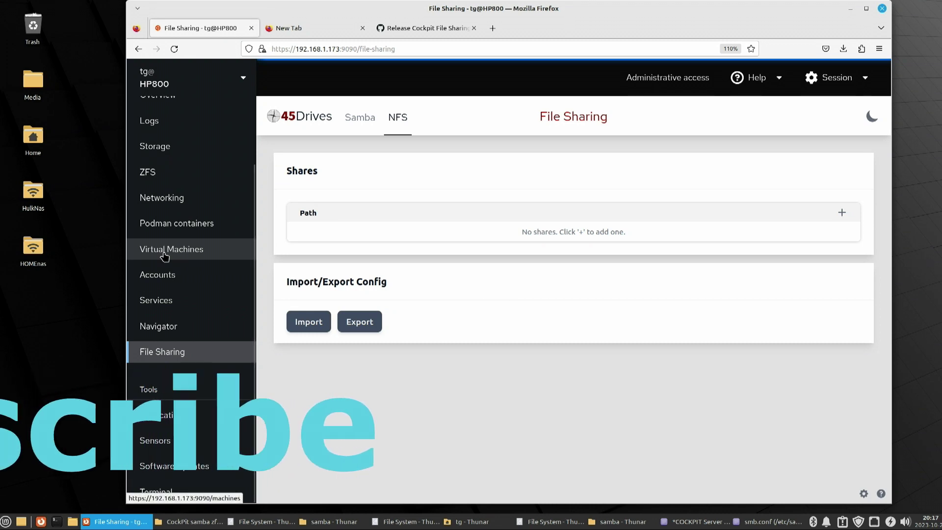
left_click(172, 333)
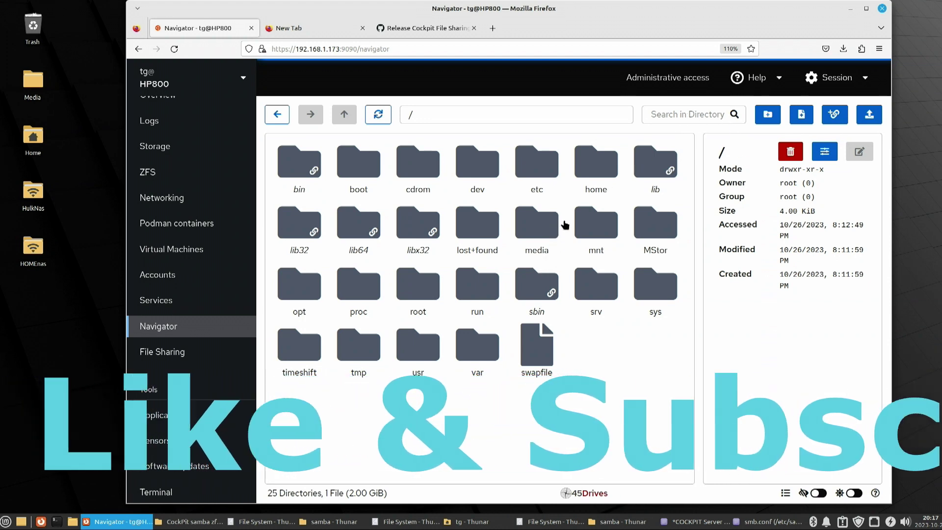
Step: Open MStor in Navigator and delete its New Folder
left_click(653, 229)
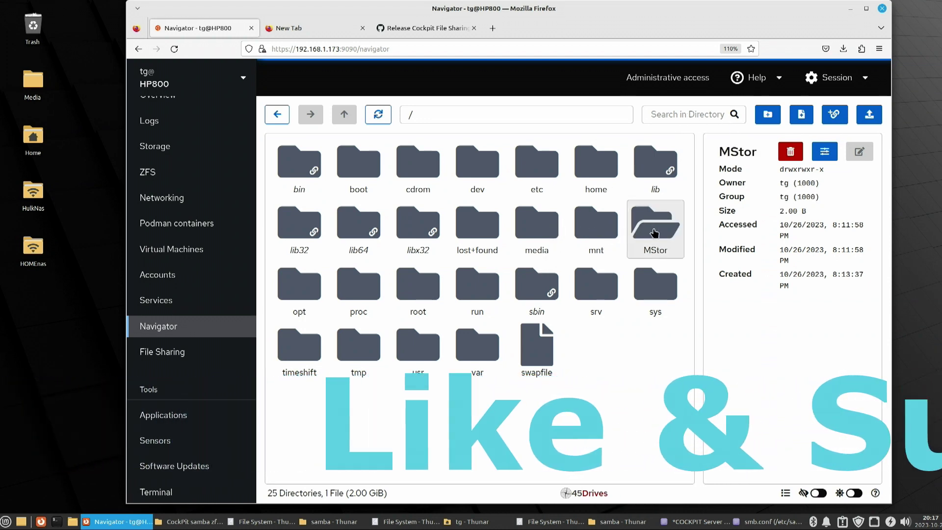
double_click(656, 227)
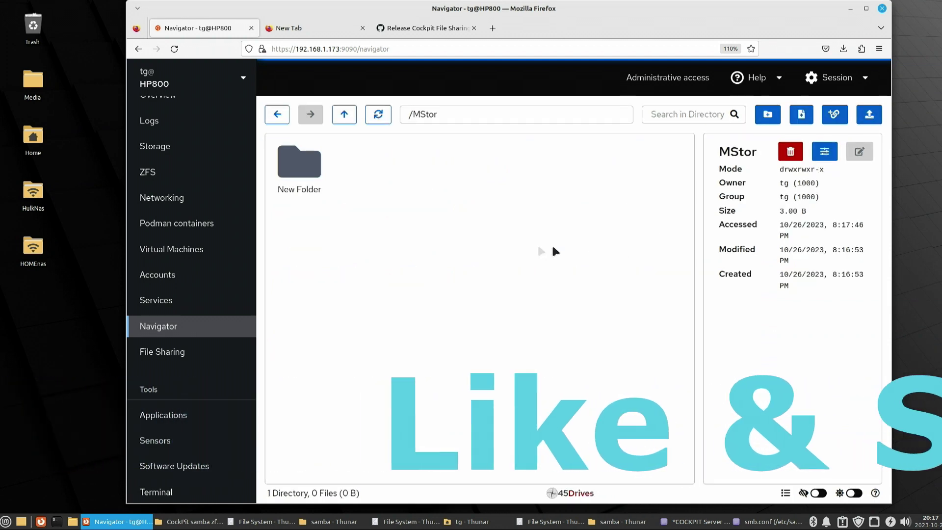
right_click(299, 169)
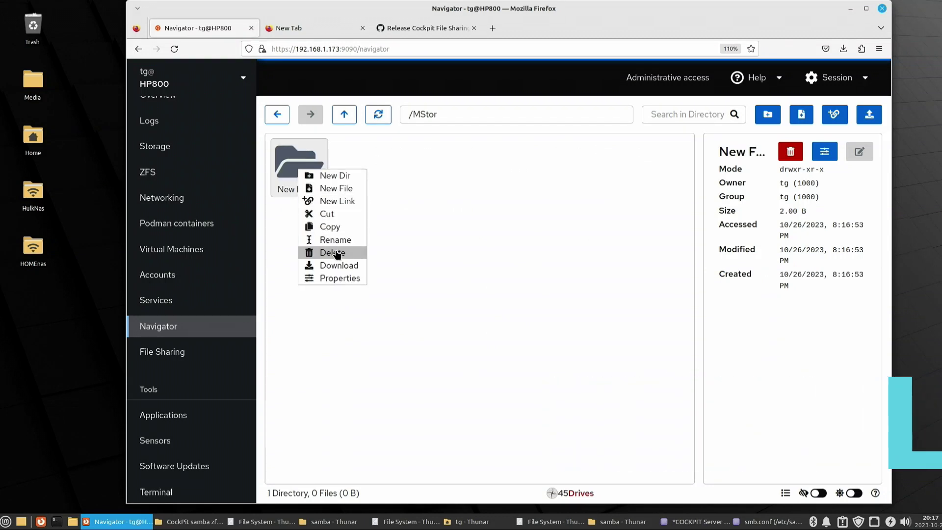
left_click(337, 253)
left_click(734, 198)
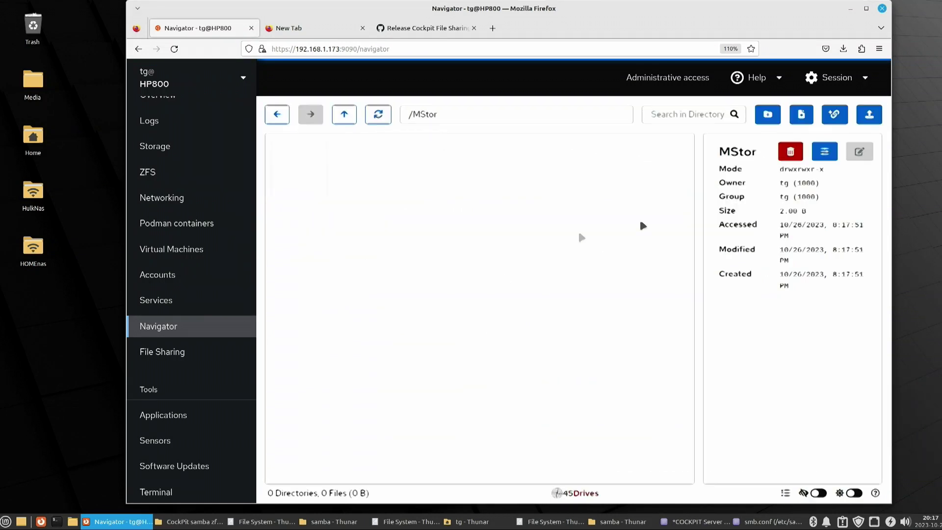
Step: Create a directory named test in MStor and open it
right_click(357, 188)
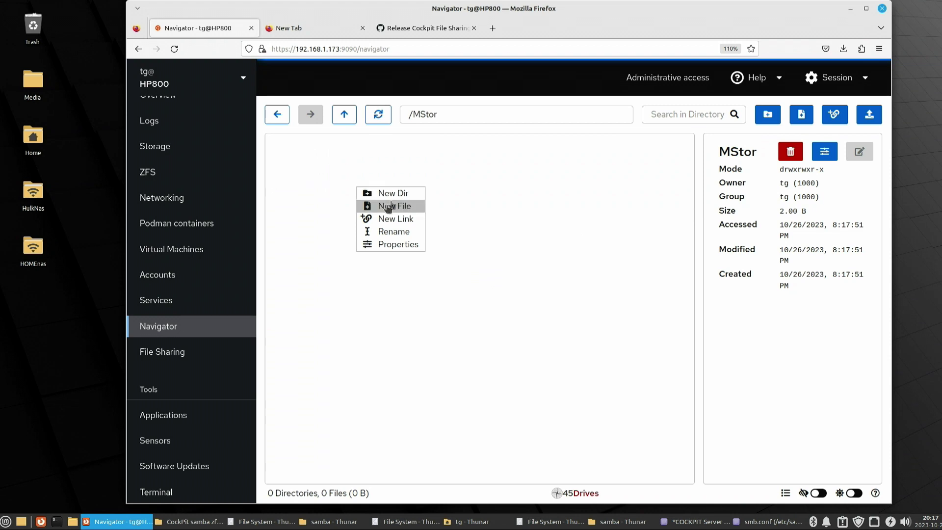
left_click(392, 194)
type("test")
key("Tab")
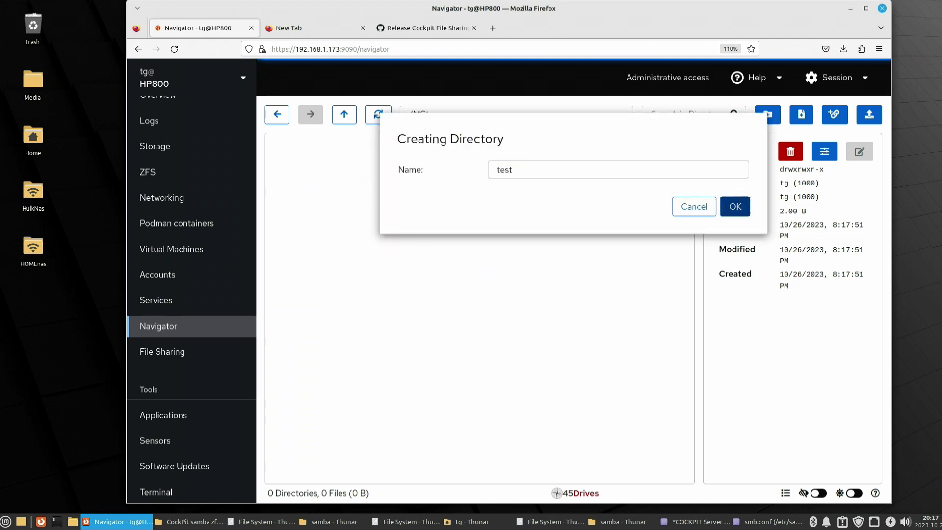
left_click(728, 219)
double_click(296, 176)
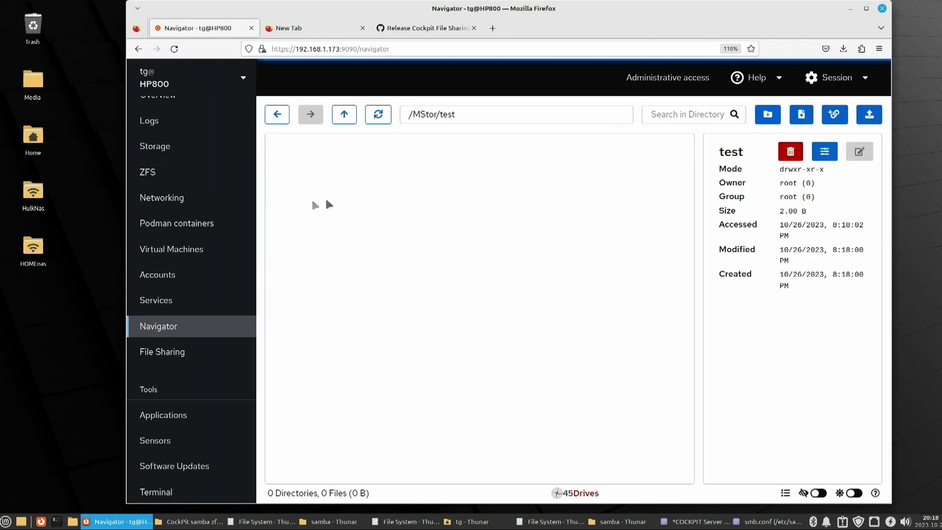
Step: Create a new file named text inside the test folder
right_click(341, 198)
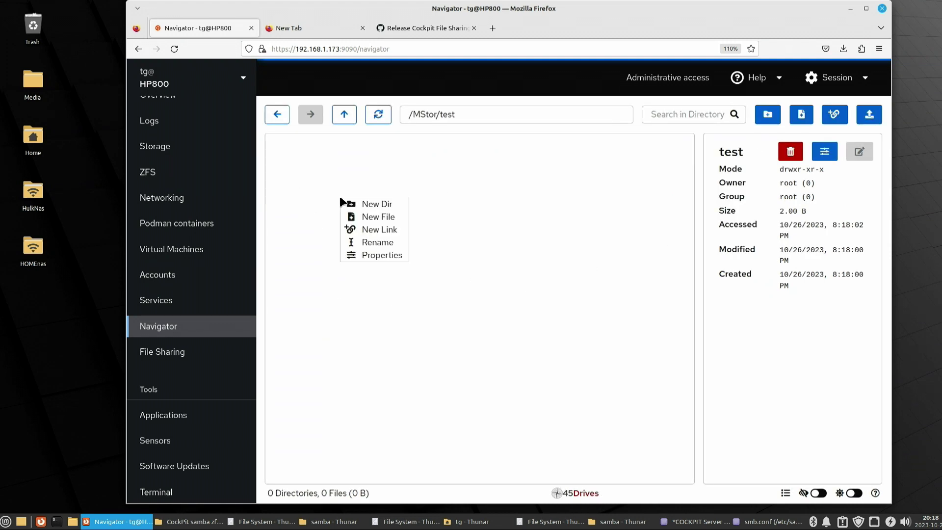
left_click(370, 217)
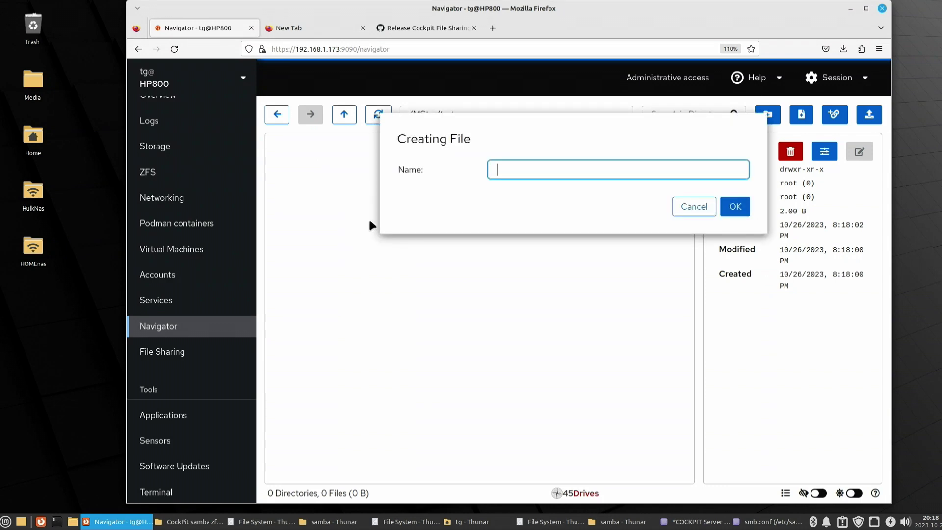
type("test")
key("BackSpace")
key("BackSpace")
key("BackSpace")
type("ext")
key("Tab")
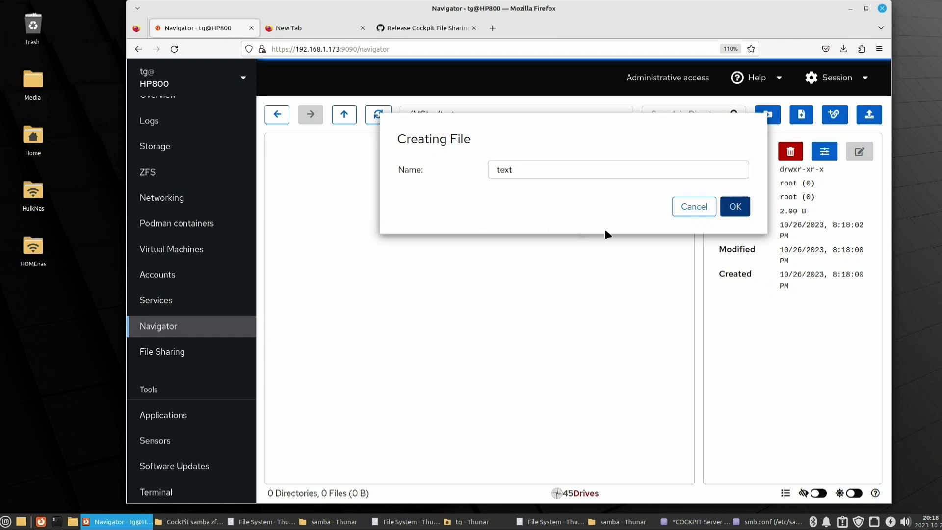
left_click(734, 206)
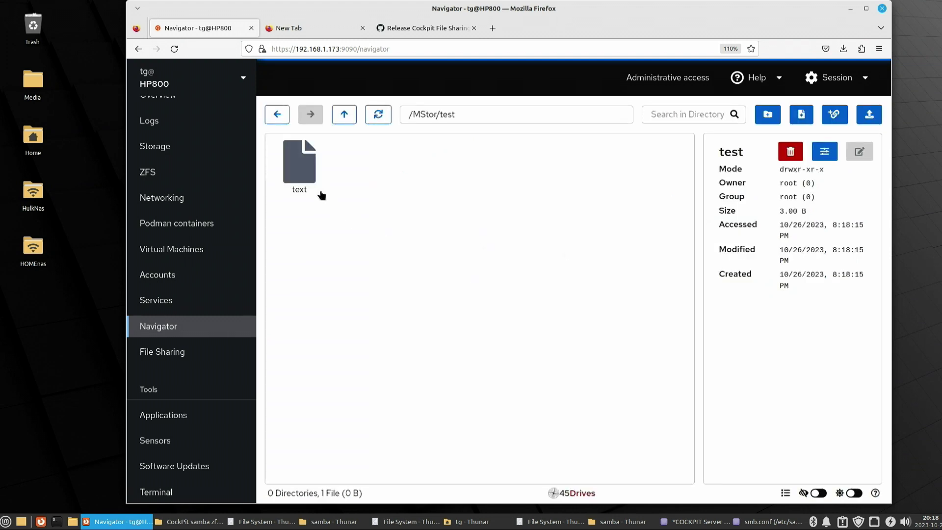
Step: Write three lines of sample text into the file, save it, and go back up to root
double_click(305, 179)
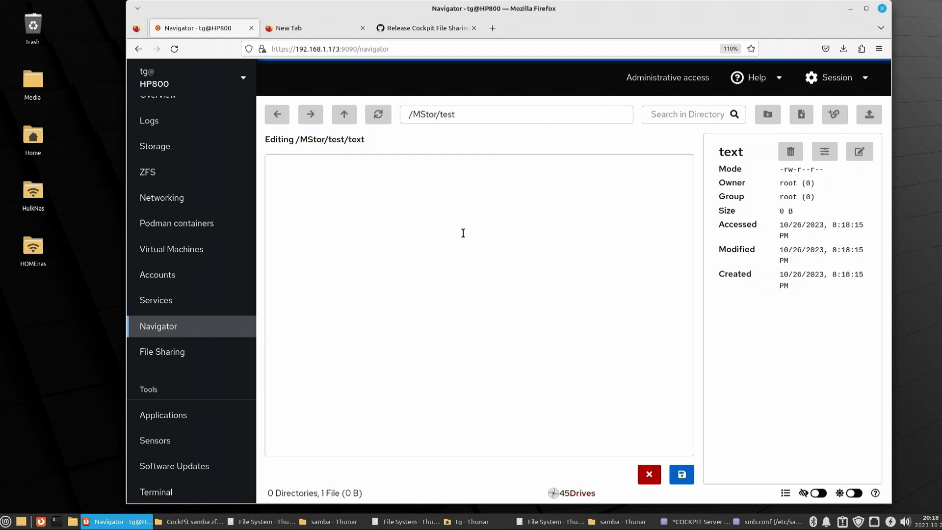
type("fkljsdlkj")
key("Return")
type("sl;kdjflkjsd")
key("Return")
type("skl;djflkj")
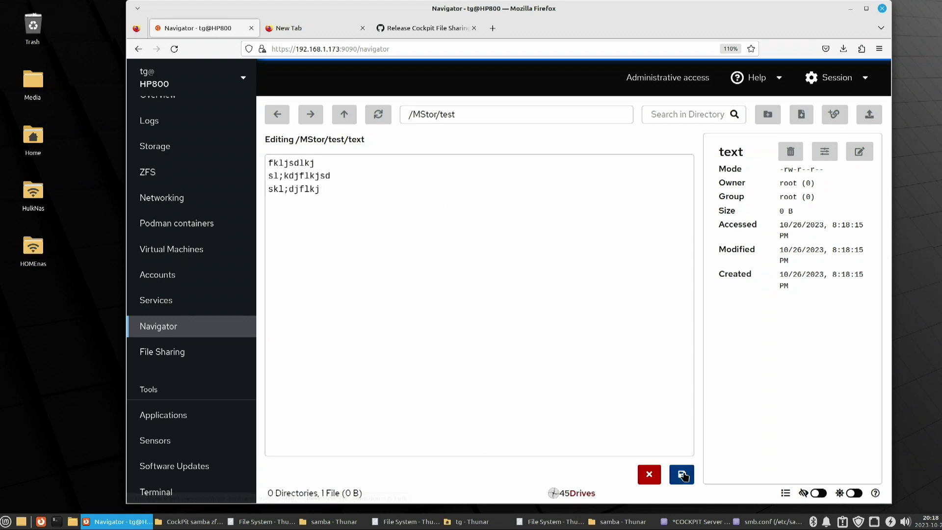
left_click(682, 475)
left_click(277, 115)
left_click(277, 114)
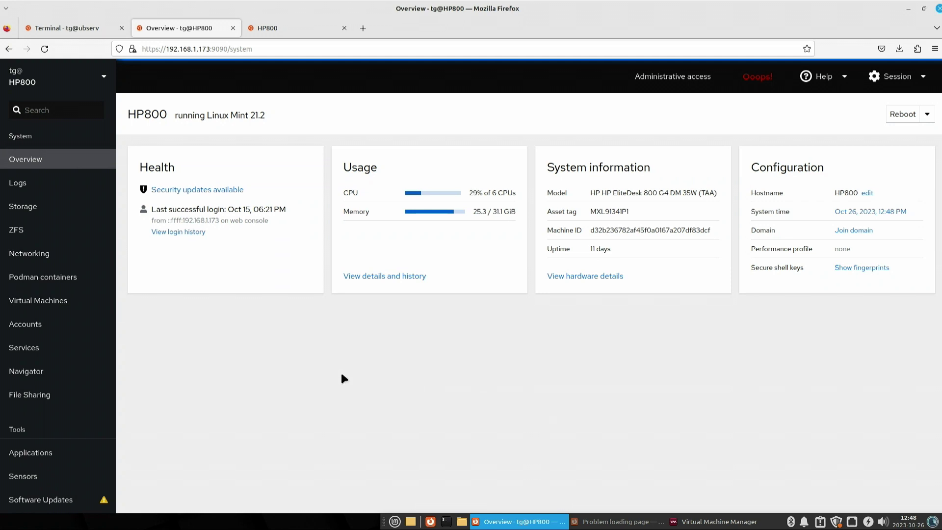
left_click(51, 288)
left_click(884, 237)
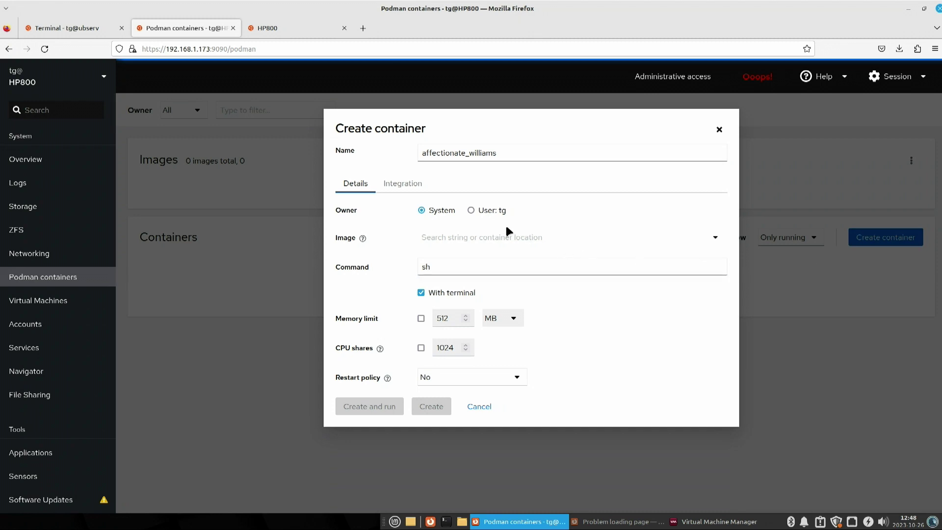
left_click(719, 132)
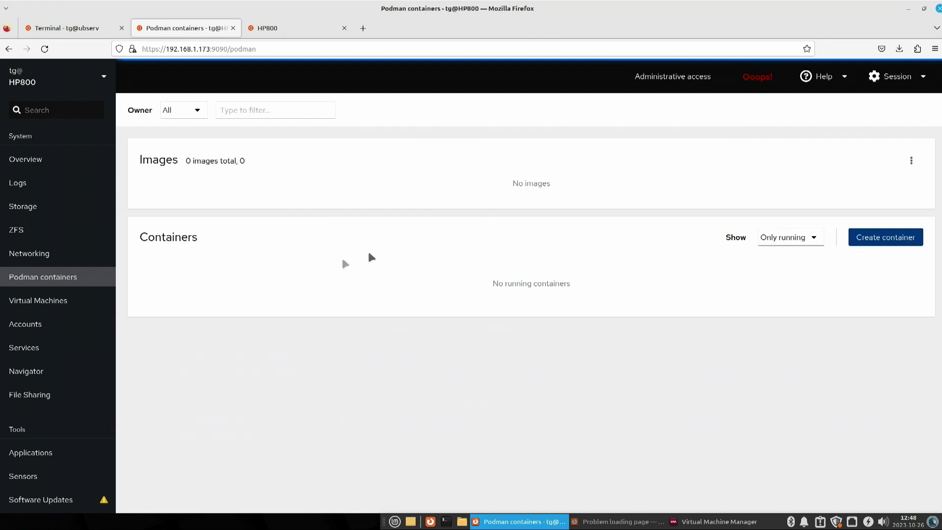
left_click(33, 304)
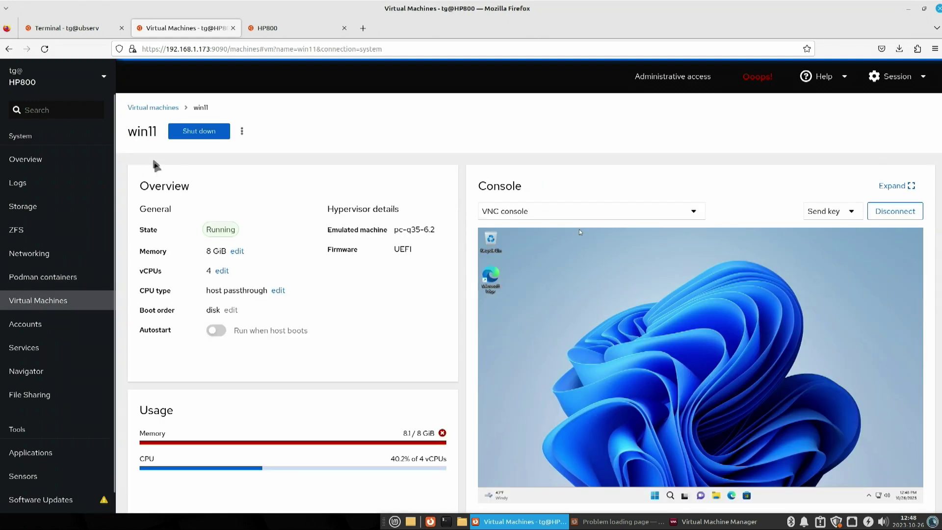
left_click(159, 109)
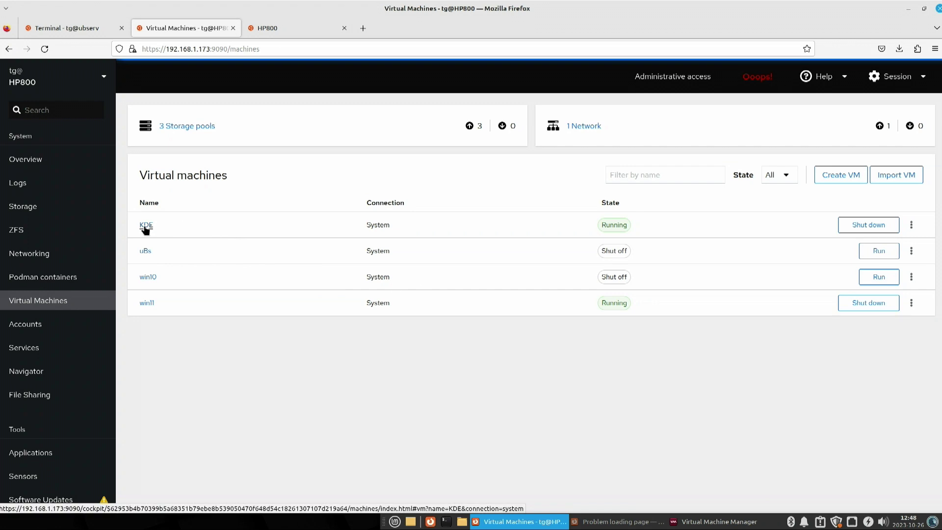
left_click(58, 161)
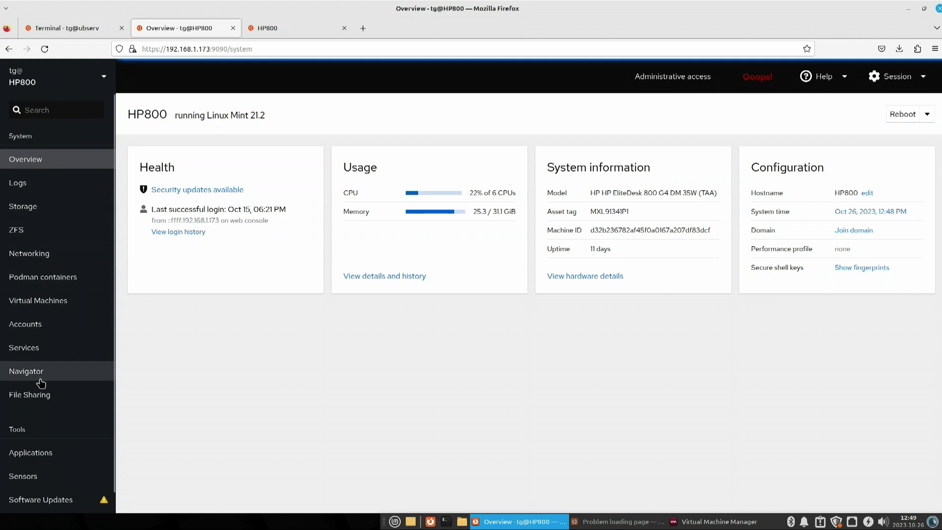
left_click(11, 308)
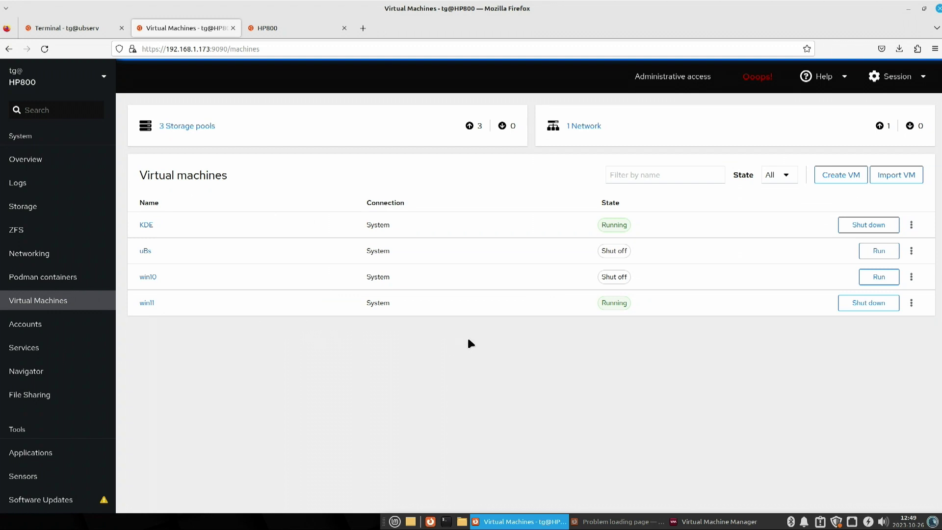
Step: Start a new VM using Local install media from Win11_22H2_English_x64v1.iso
left_click(836, 178)
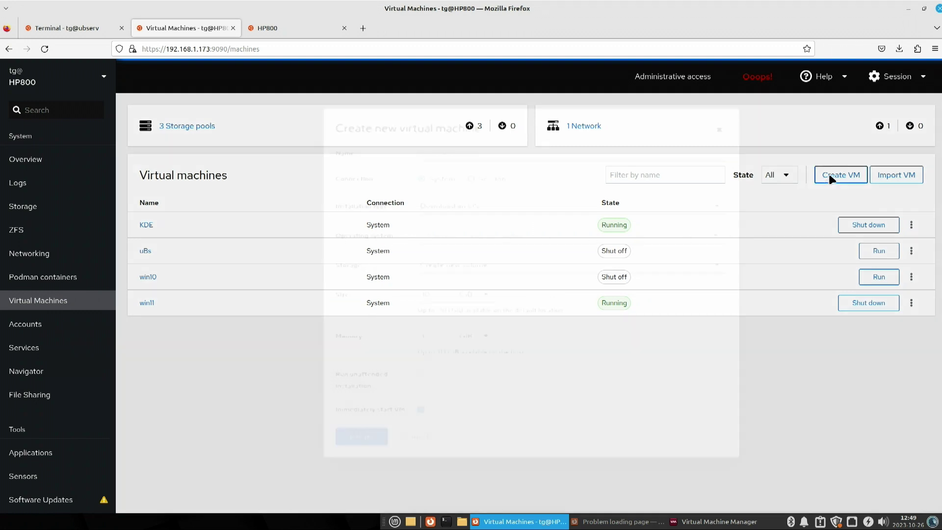
left_click(500, 208)
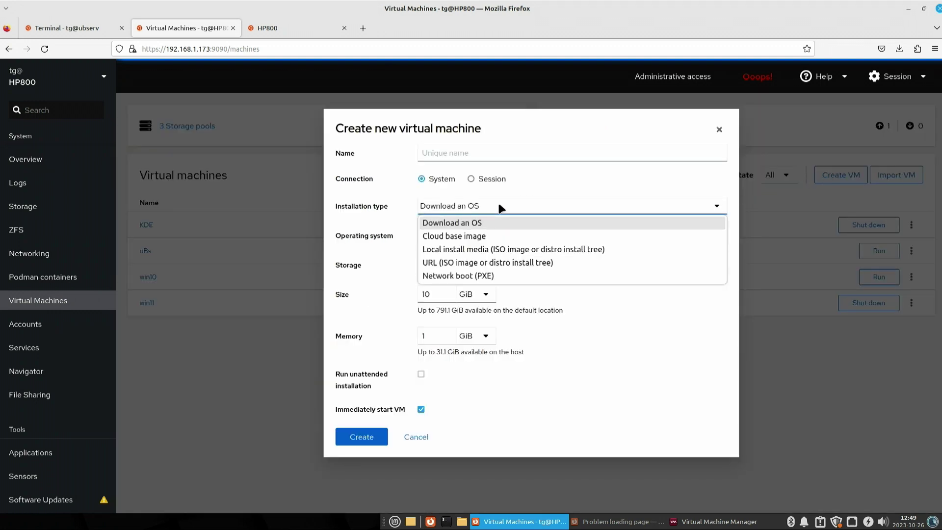
left_click(477, 250)
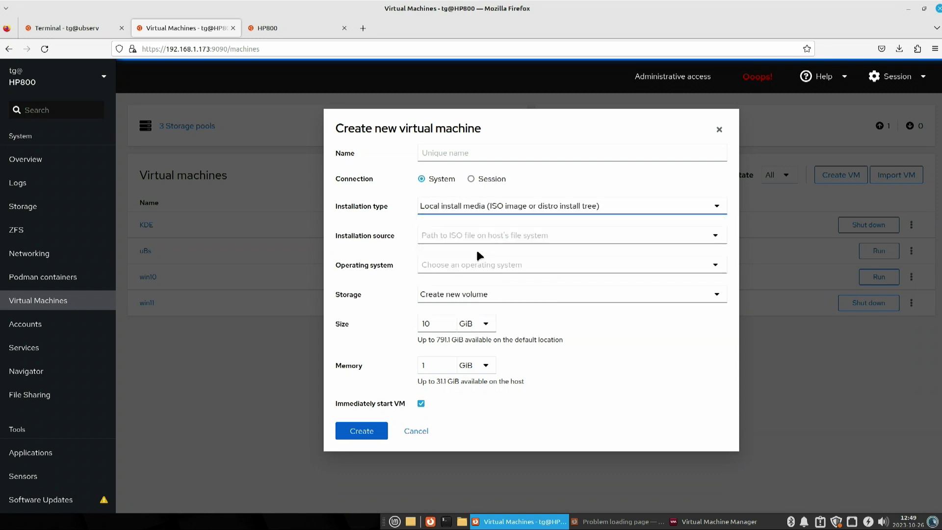
left_click(510, 237)
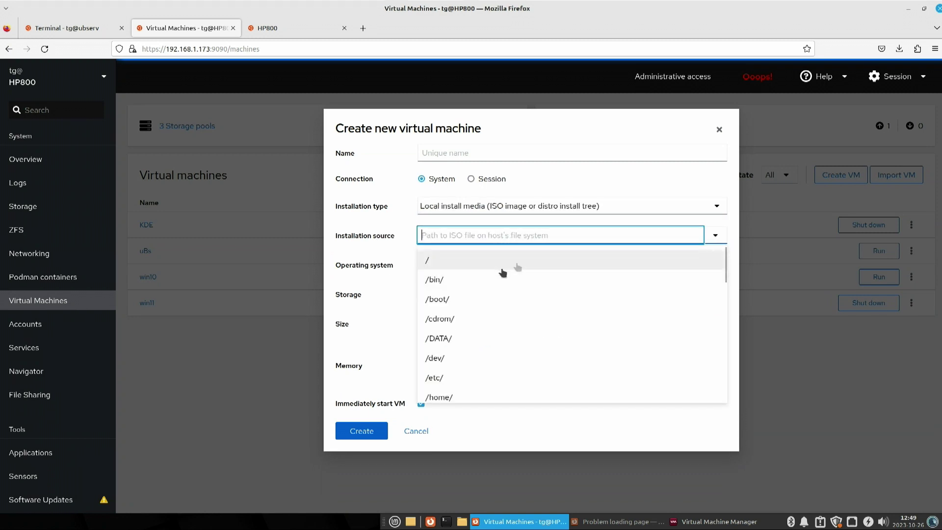
left_click(563, 136)
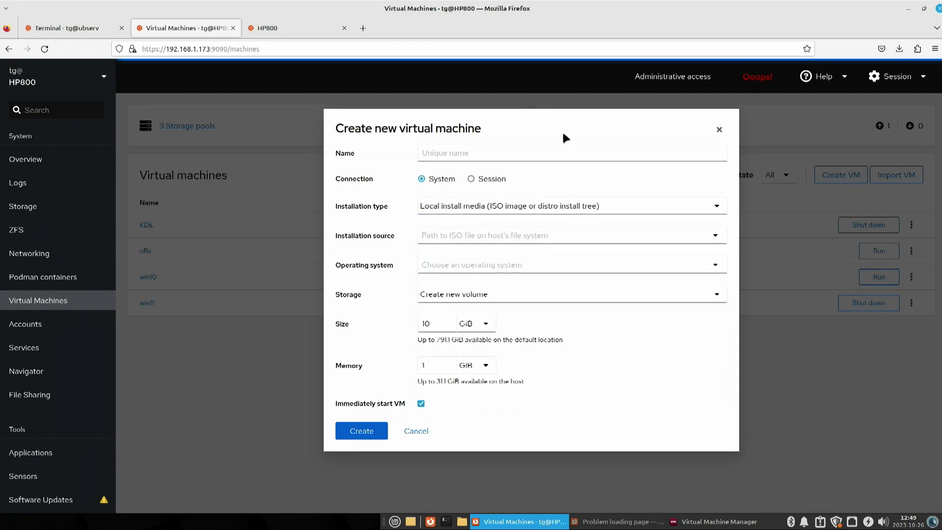
type("/home/tg/HulkNas/ISO AND MISC/Win11_22H2_English_x64v1.iso")
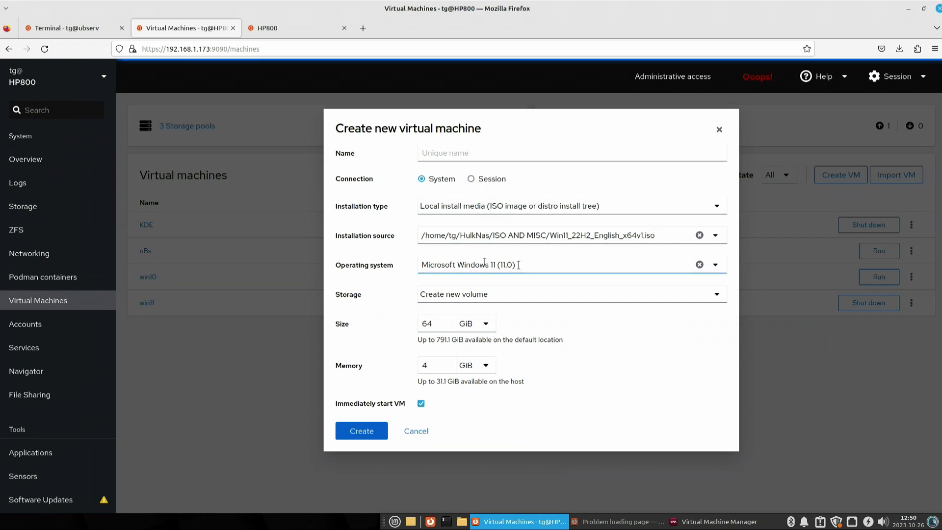
Step: Keep Microsoft Windows 11 as the OS and review the 64 GiB storage and 4 GiB memory
left_click(533, 265)
scroll(550, 352, "down", 20)
scroll(551, 352, "down", 20)
scroll(551, 352, "up", 20)
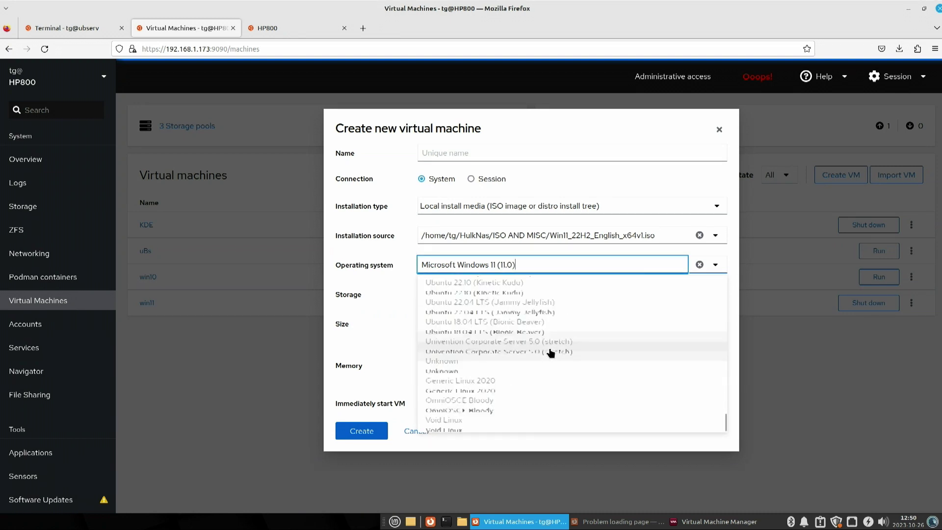
left_click(413, 245)
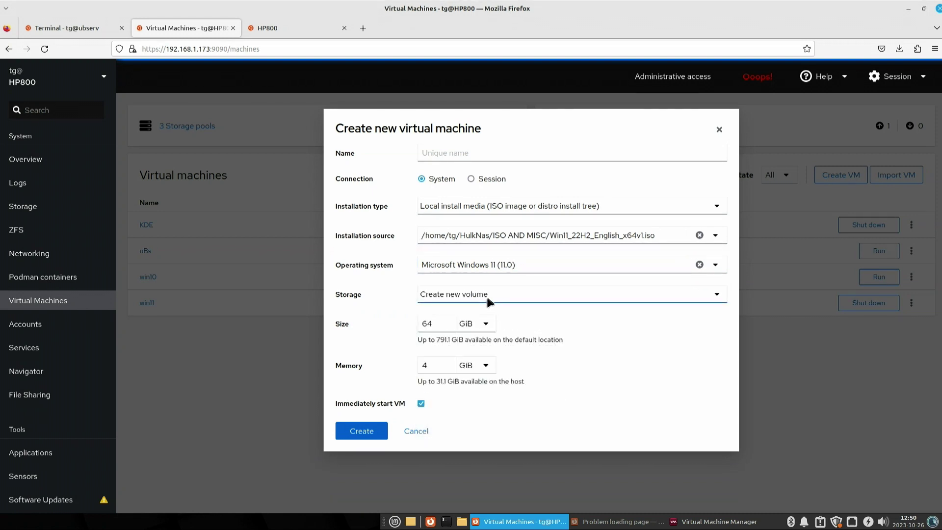
double_click(430, 324)
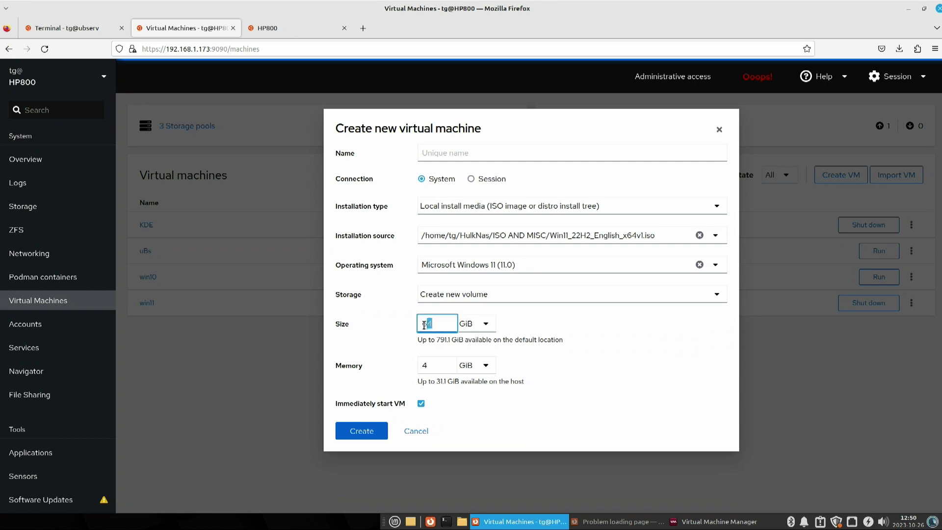
double_click(430, 365)
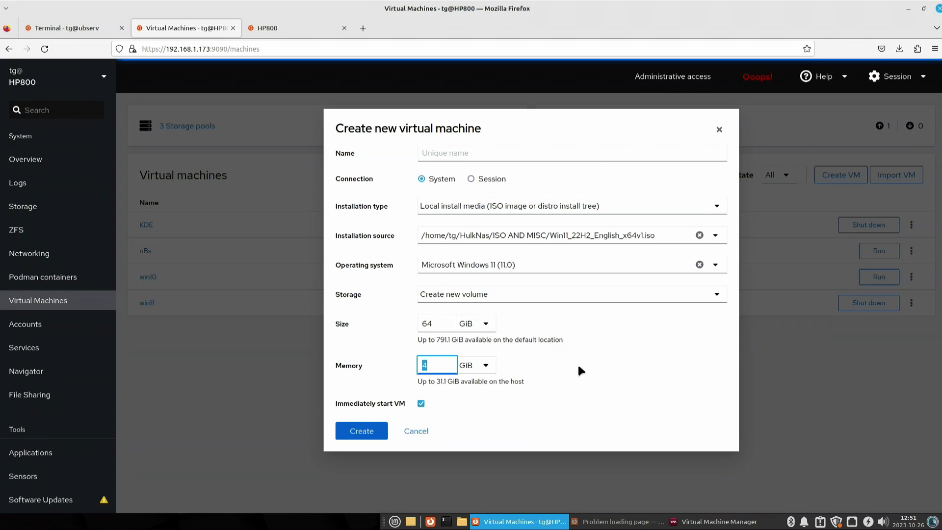
left_click(701, 525)
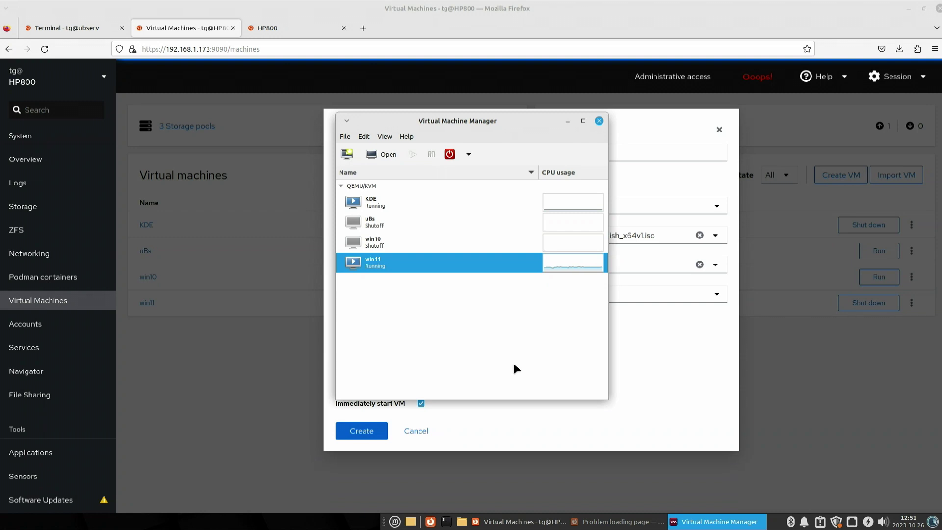
double_click(407, 269)
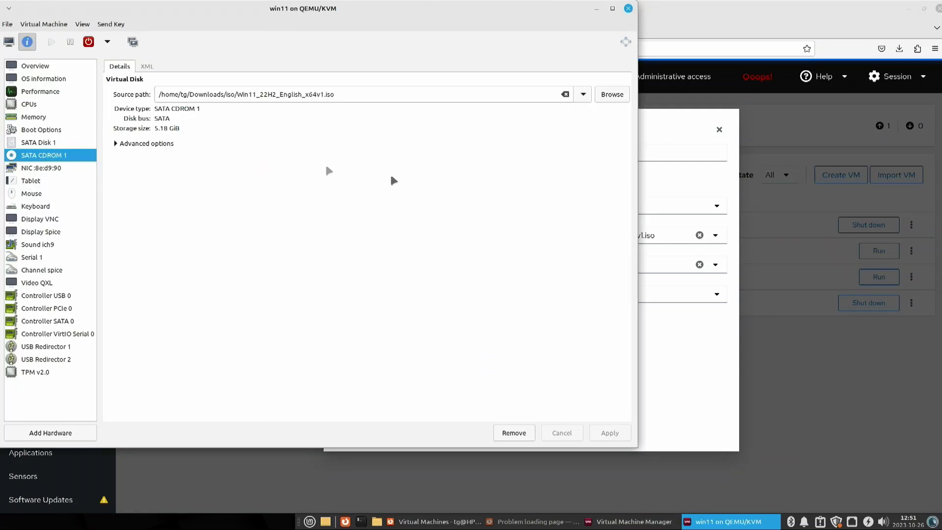
left_click_drag(287, 9, 532, 87)
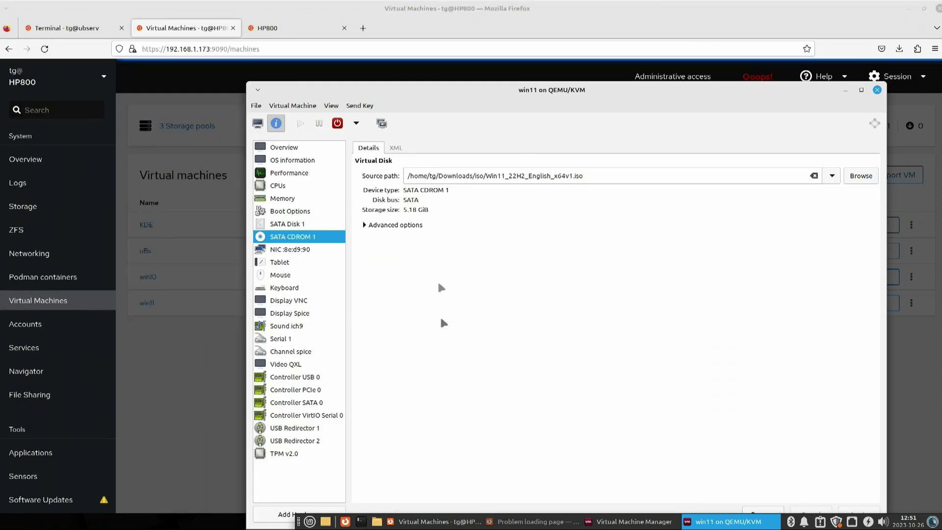
left_click(878, 90)
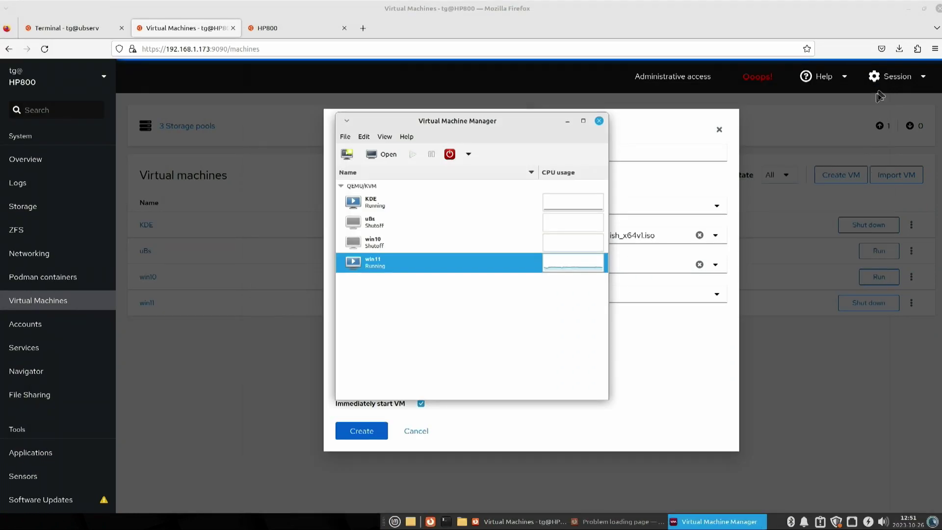
left_click(567, 121)
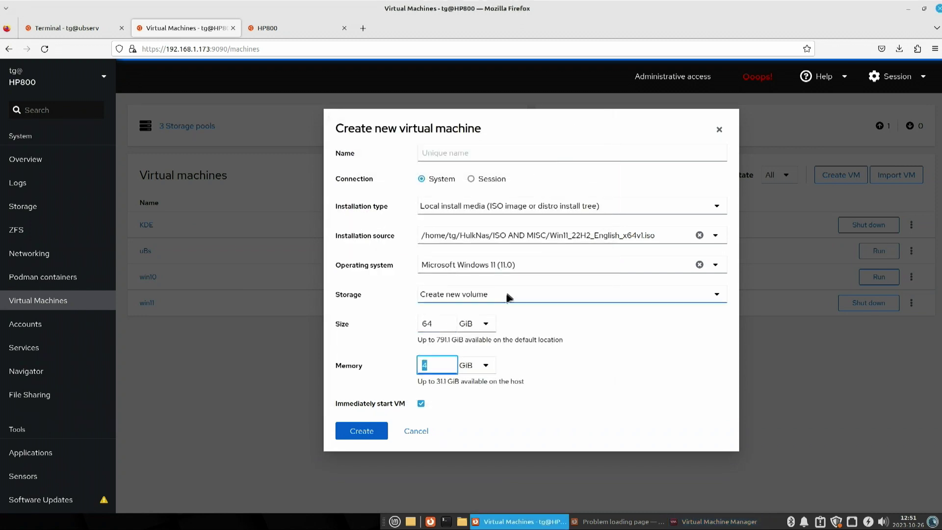
left_click(719, 130)
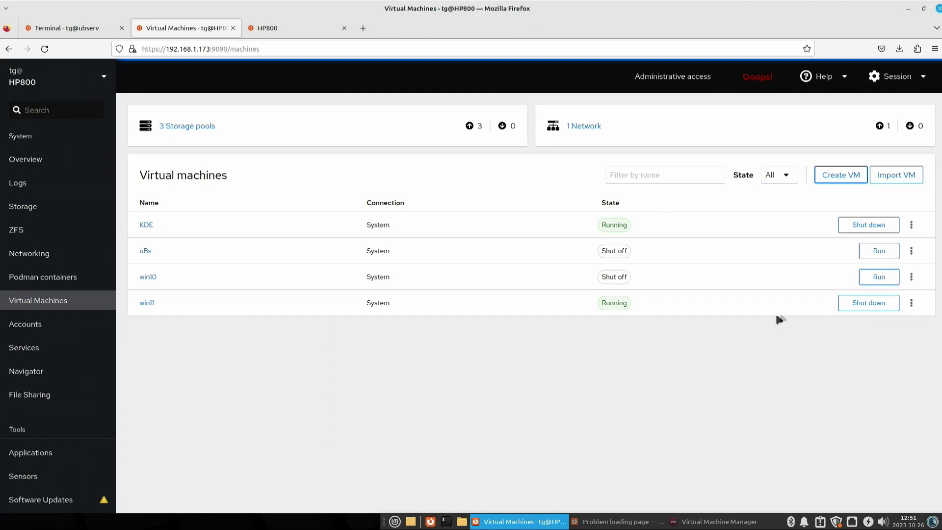
Step: Open the win11 virtual machine's page and expand its VNC console to a full page
left_click(147, 303)
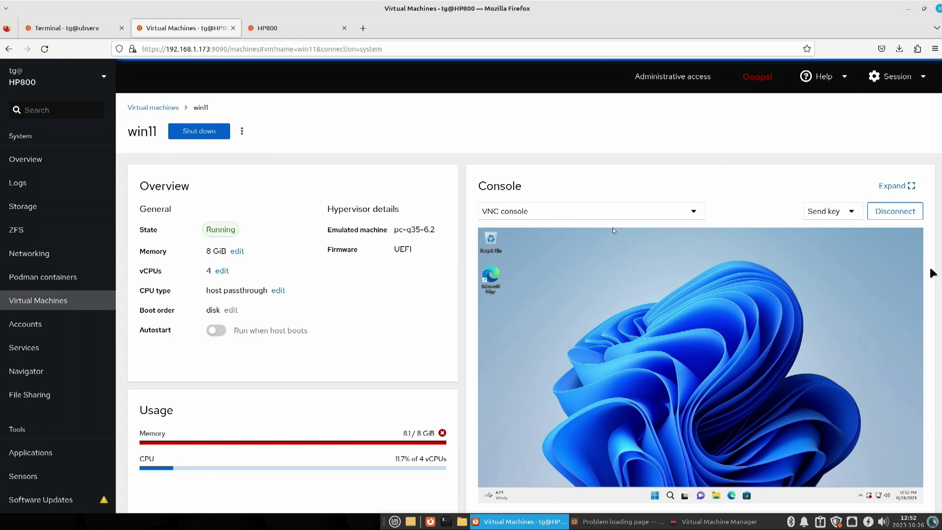
scroll(933, 272, "down", 5)
scroll(933, 273, "up", 5)
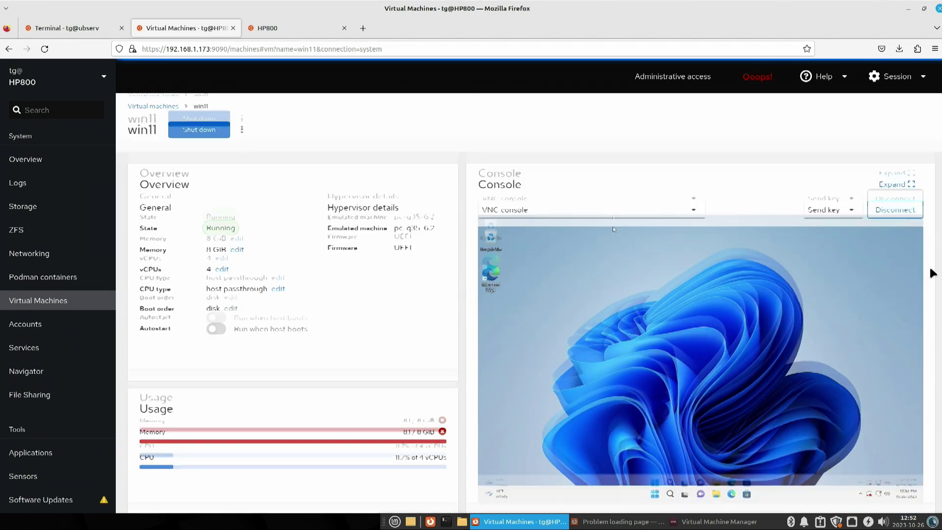
scroll(933, 273, "down", 3)
scroll(933, 272, "up", 1)
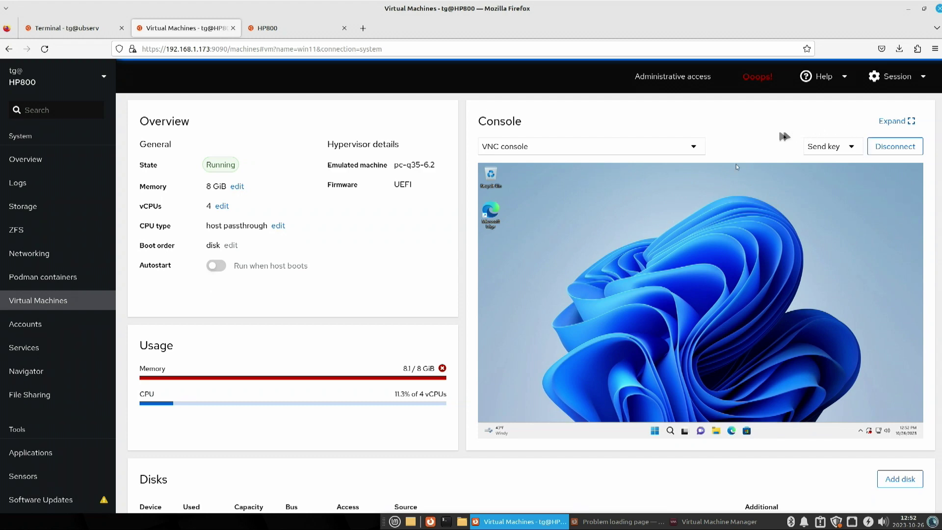
left_click(885, 122)
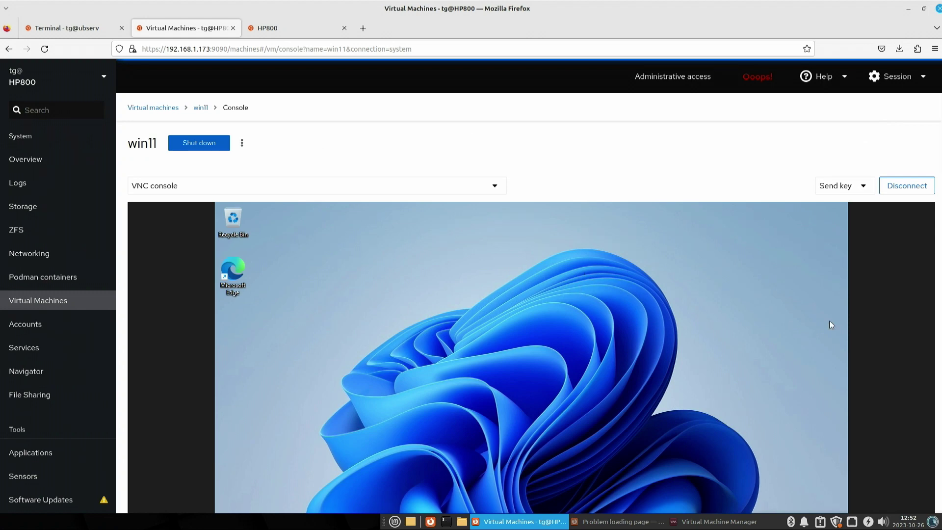
scroll(832, 325, "down", 2)
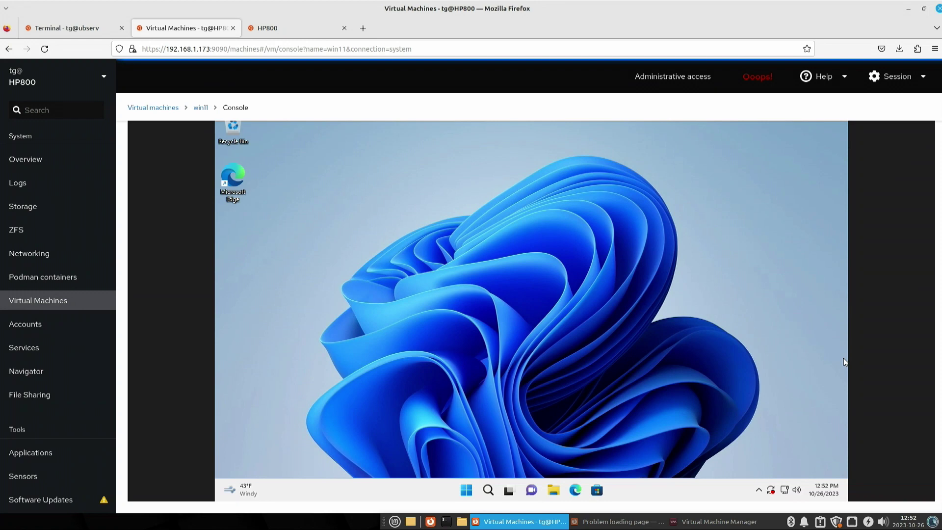
scroll(844, 362, "up", 2)
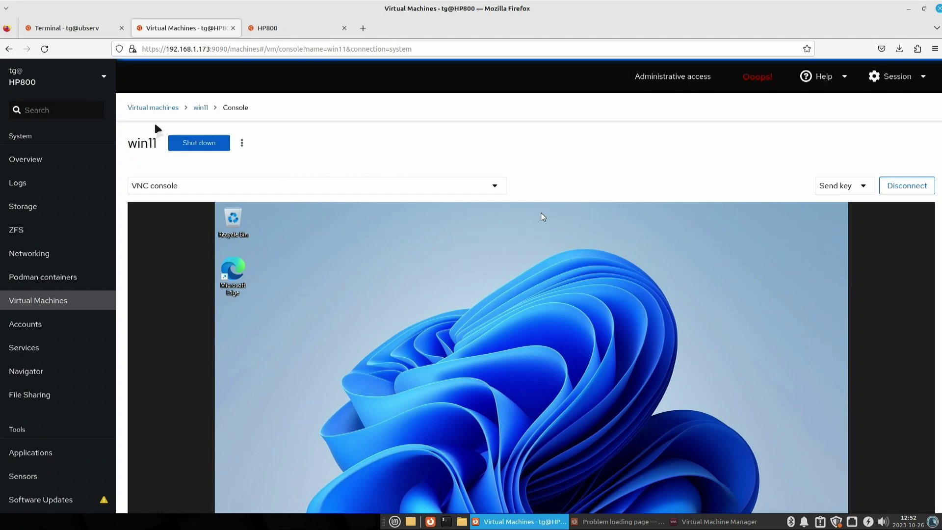
Step: Switch win11's console to Desktop viewer and launch its desktop in Remote Viewer
left_click(153, 108)
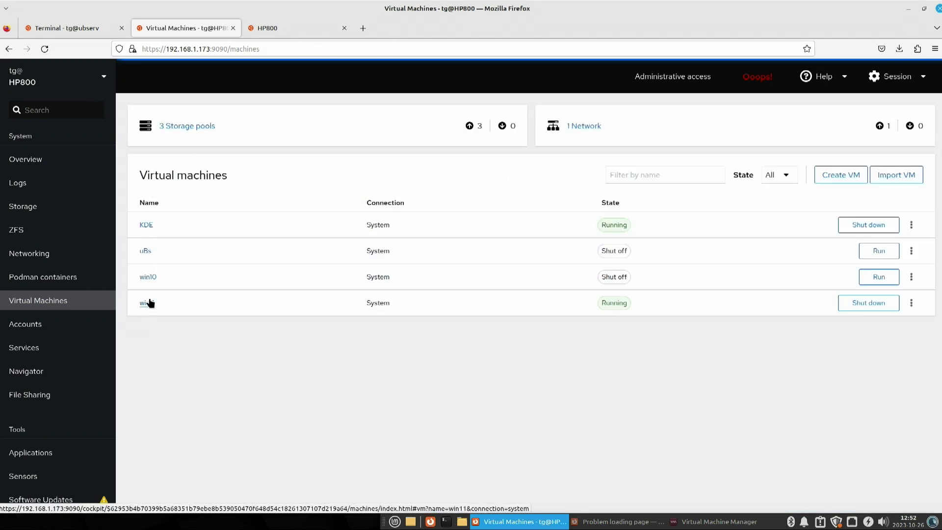
left_click(146, 303)
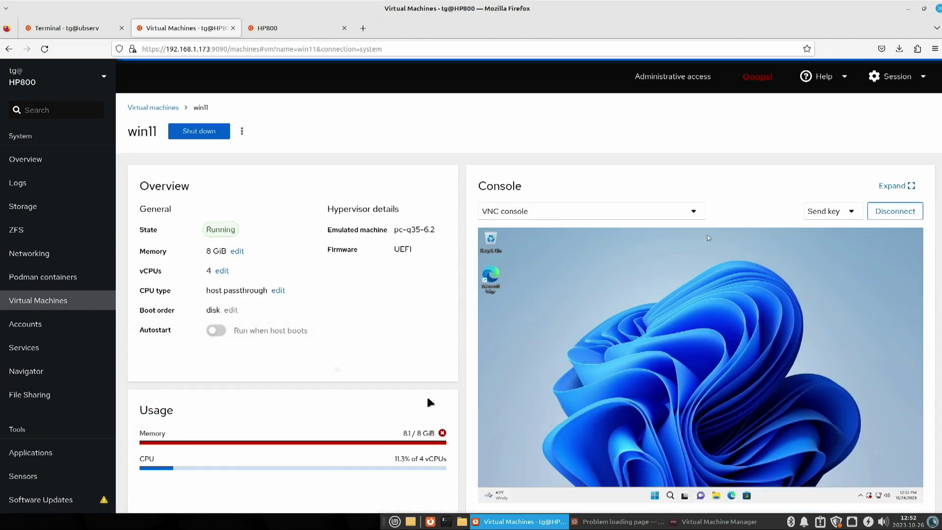
left_click(599, 211)
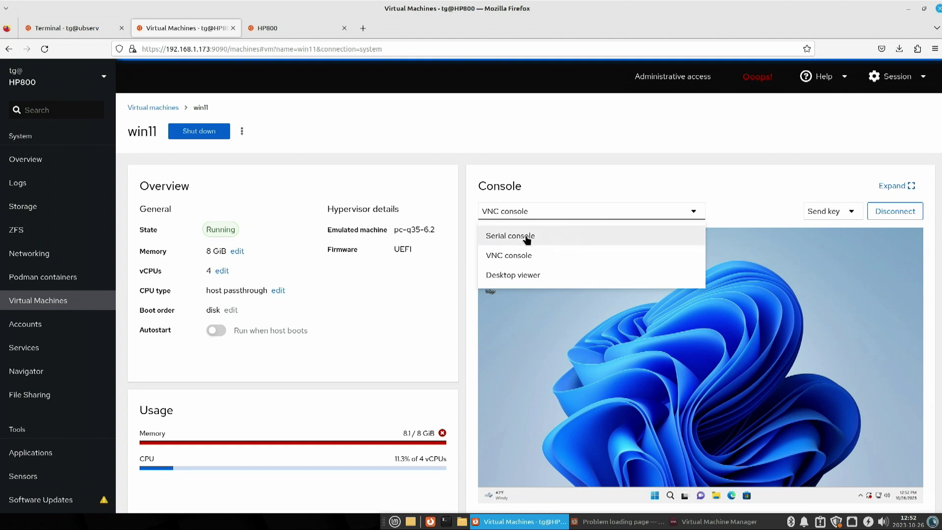
left_click(519, 275)
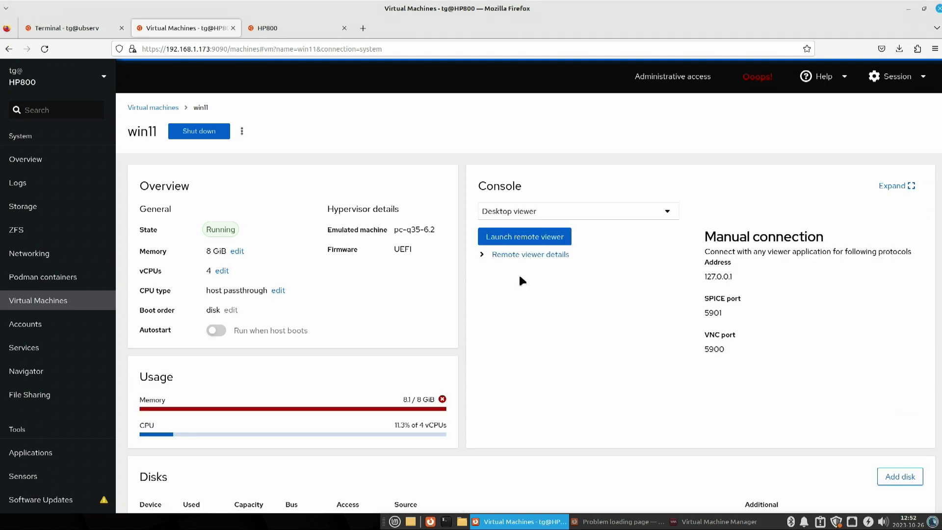
left_click(547, 234)
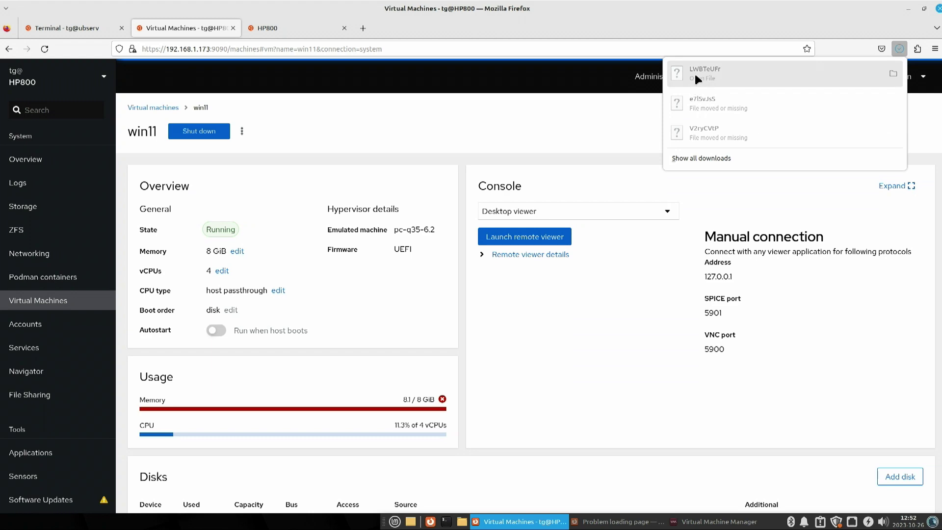
left_click(695, 73)
left_click_drag(410, 12, 667, 95)
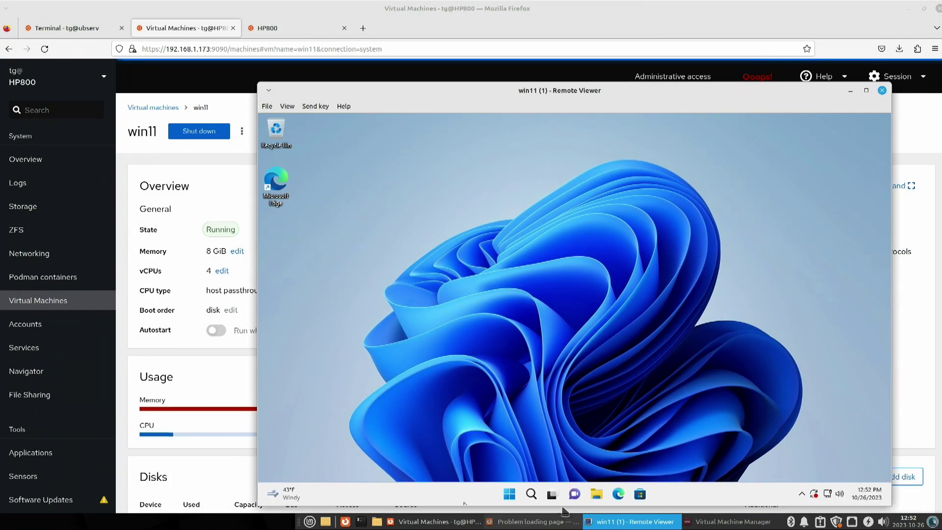
Step: Close File Explorer and Start inside win11, then end the Remote Viewer session
left_click(597, 494)
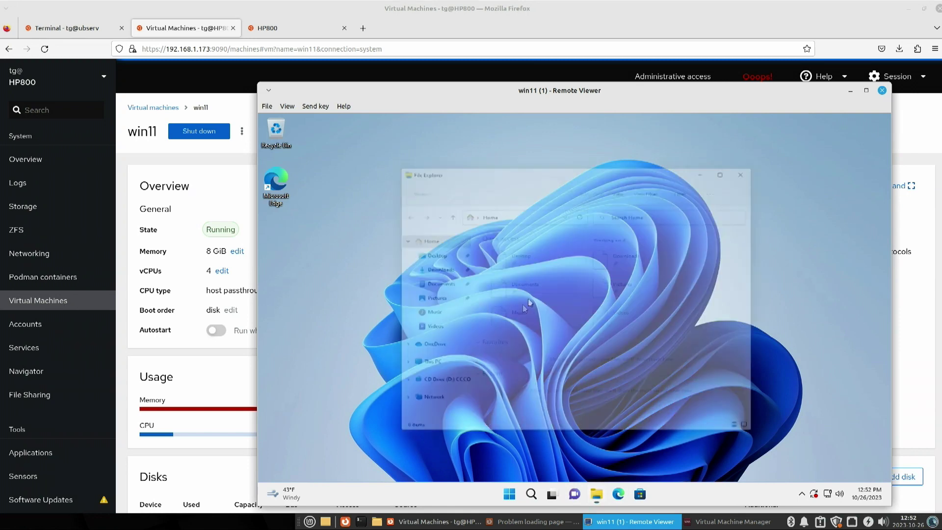
left_click(762, 162)
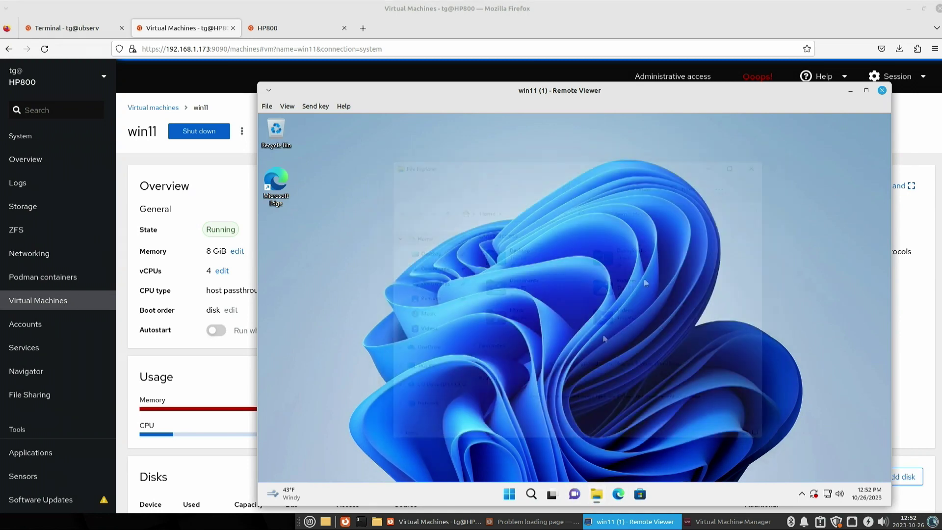
left_click(509, 494)
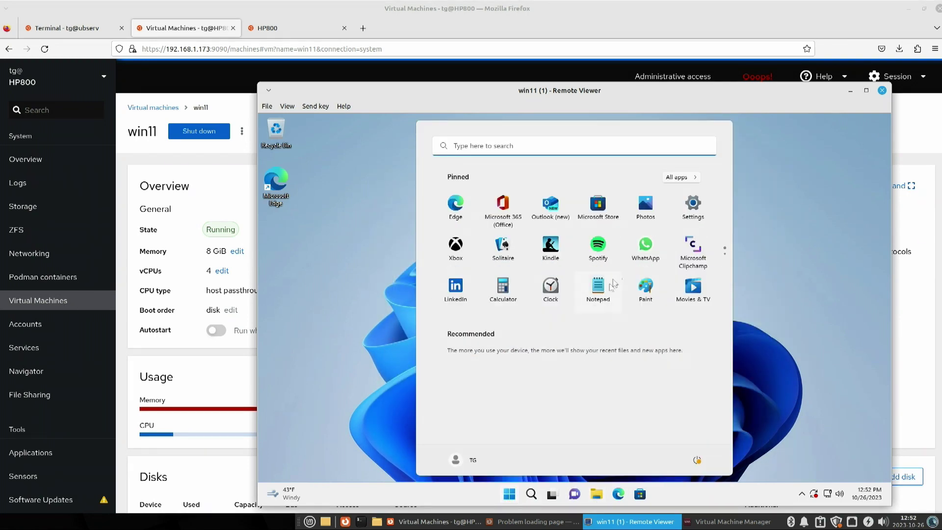
left_click(804, 186)
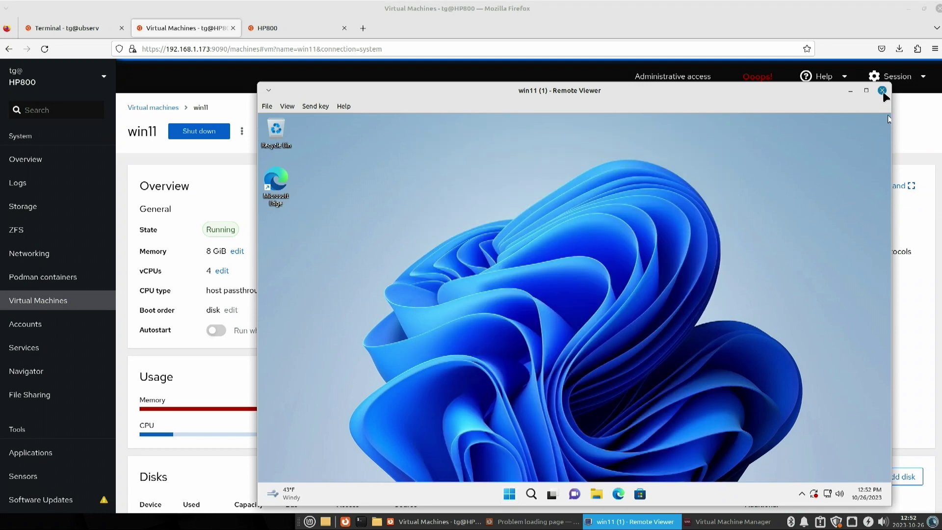
left_click(882, 92)
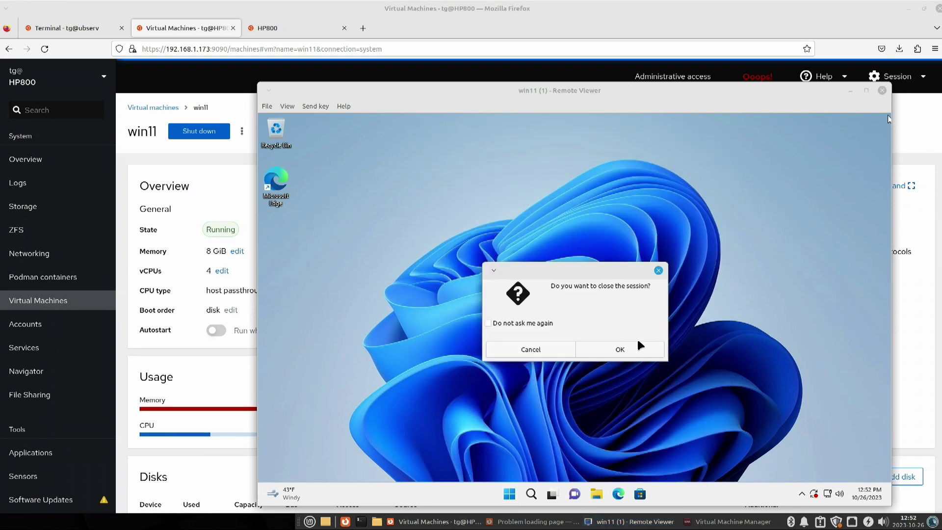
left_click(640, 346)
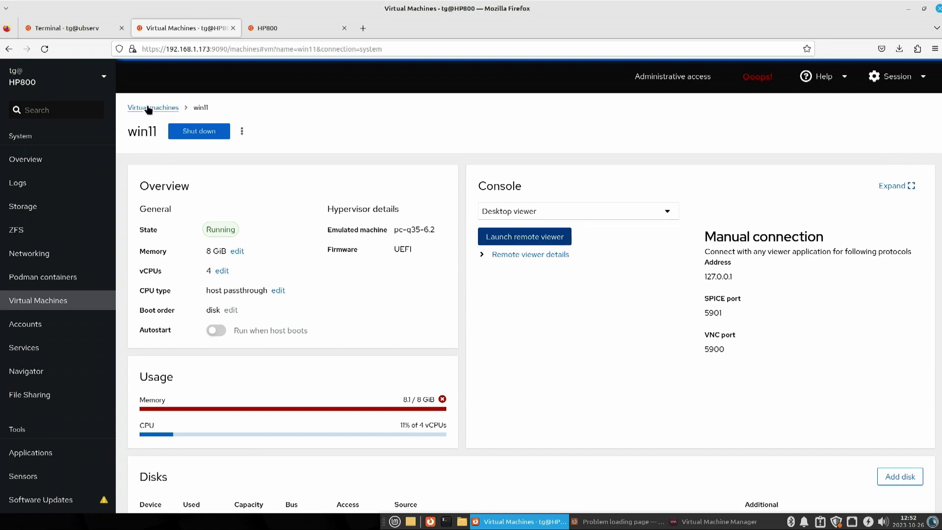
left_click(153, 107)
Step: Open KDE's console full width, log in, and browse Pictures, Trash and Documents in Dolphin
left_click(146, 226)
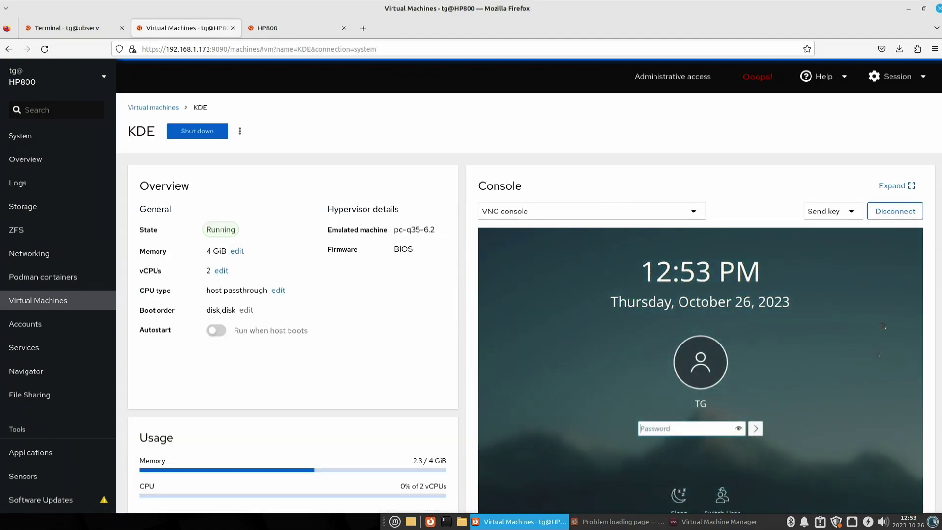
left_click(891, 187)
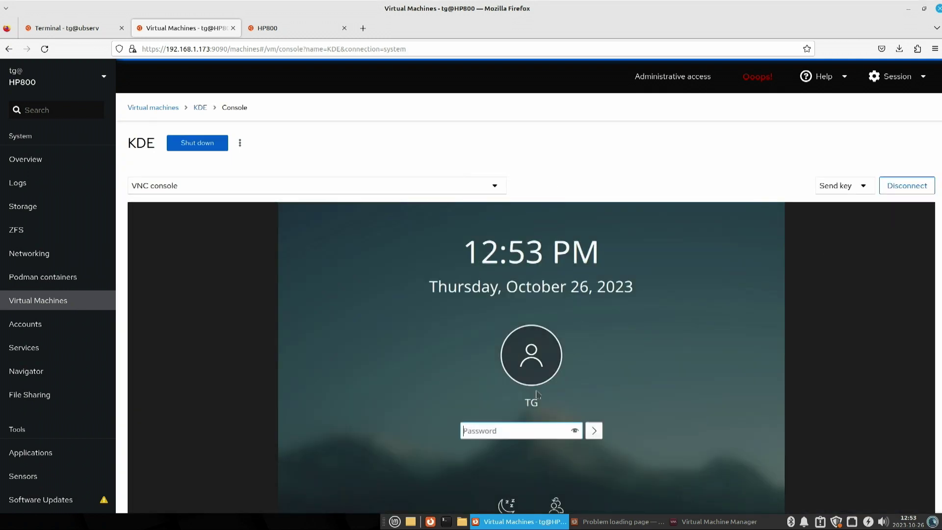
key("Return")
left_click(364, 489)
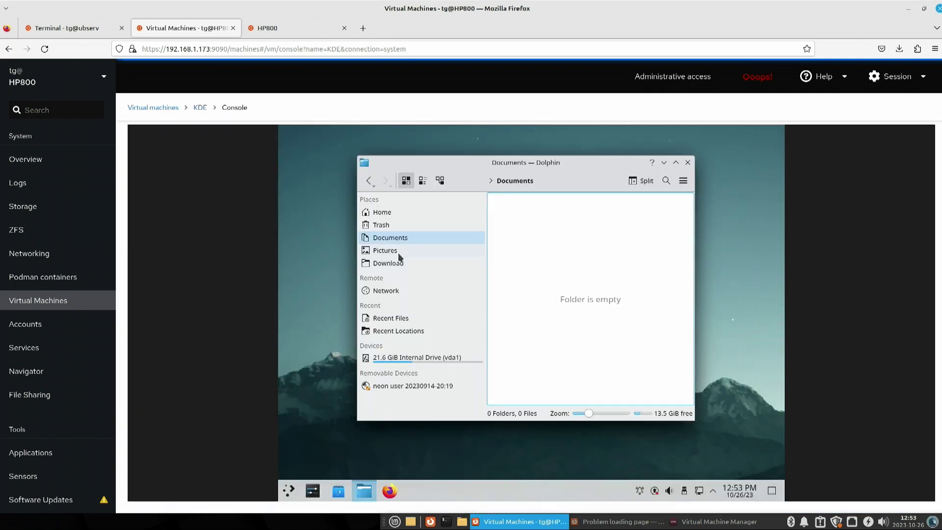
left_click(399, 251)
left_click(390, 225)
left_click(390, 237)
left_click(687, 162)
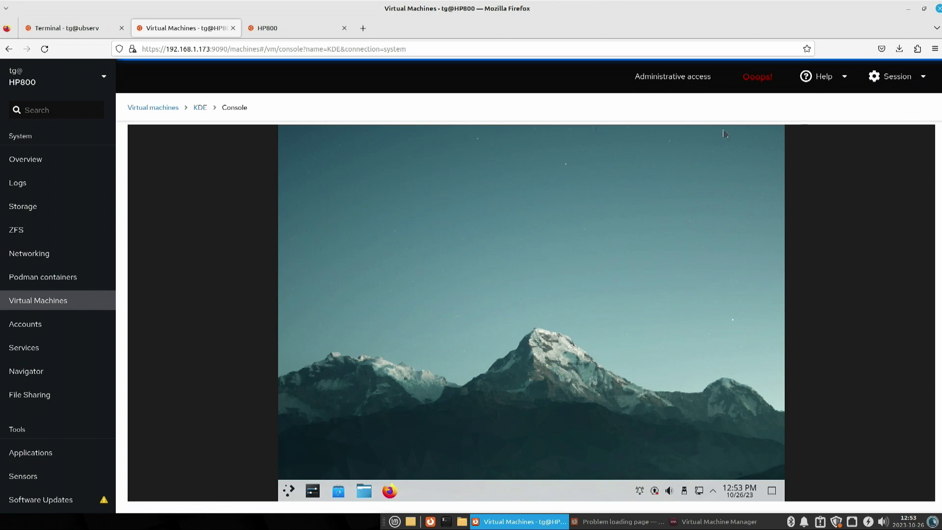
left_click(200, 108)
Step: Switch KDE's console to Desktop viewer and launch it in Remote Viewer
left_click(573, 148)
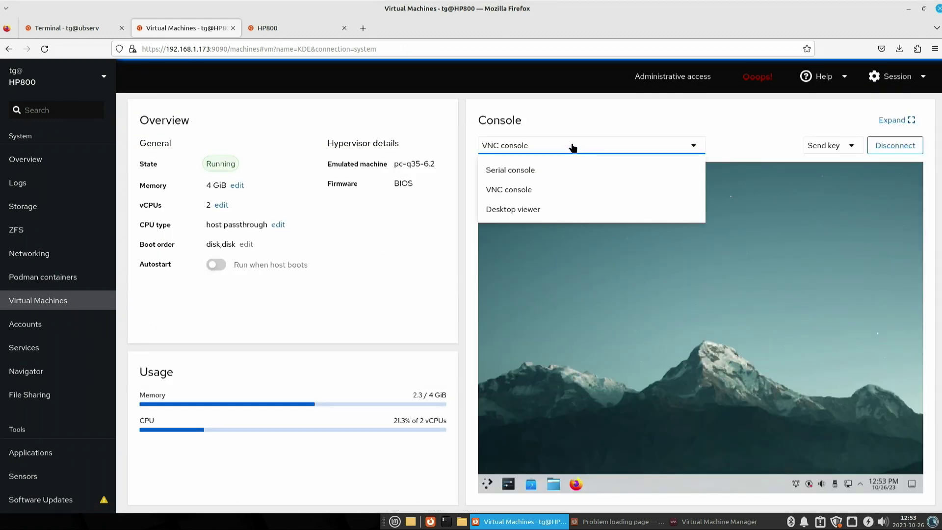
left_click(515, 209)
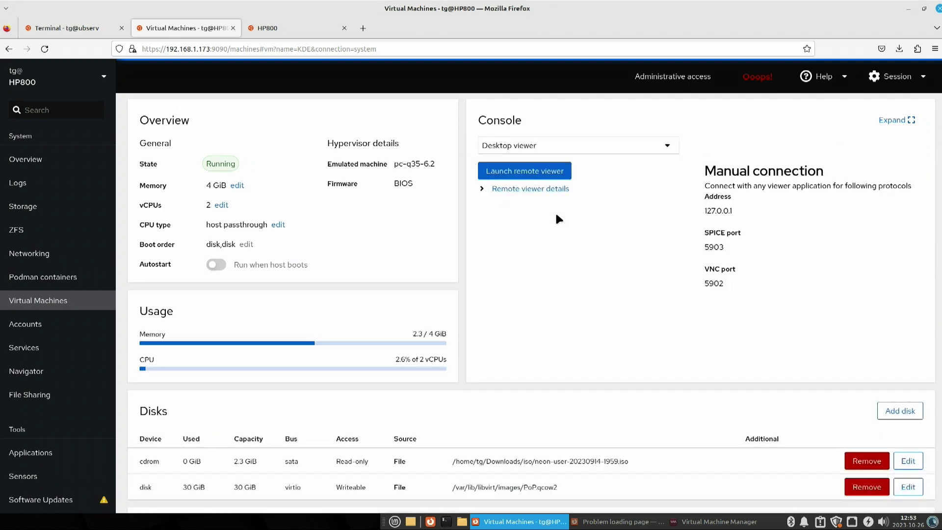
left_click(533, 172)
left_click(702, 83)
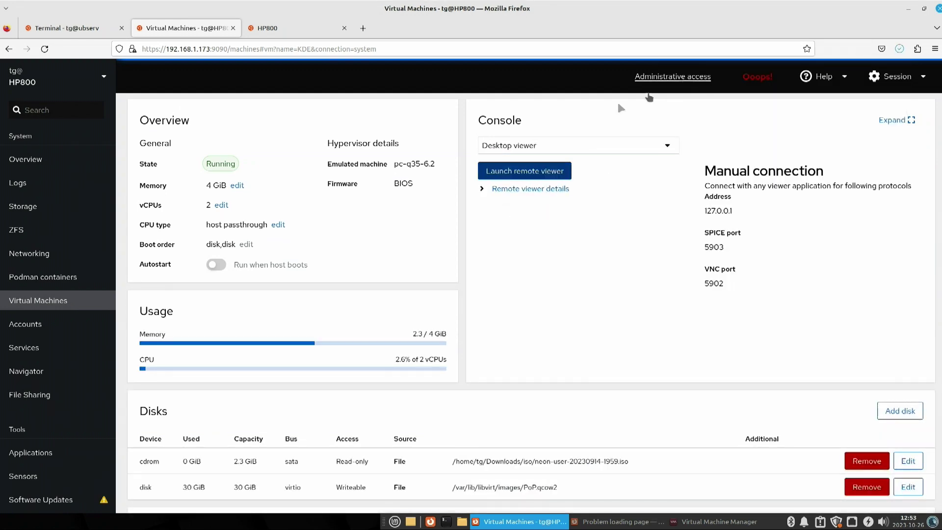
left_click_drag(351, 10, 631, 76)
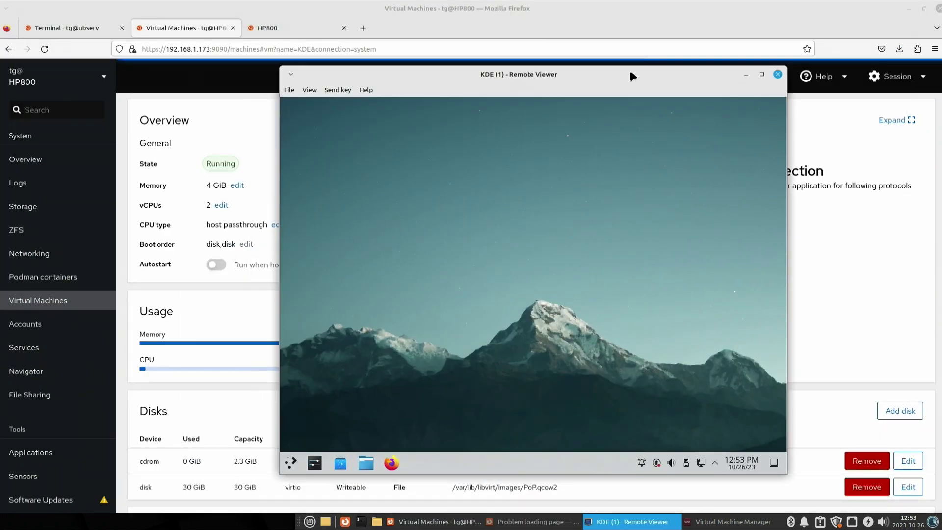
Step: Browse Network and Trash in Dolphin through Remote Viewer, then close the KDE session
left_click(378, 461)
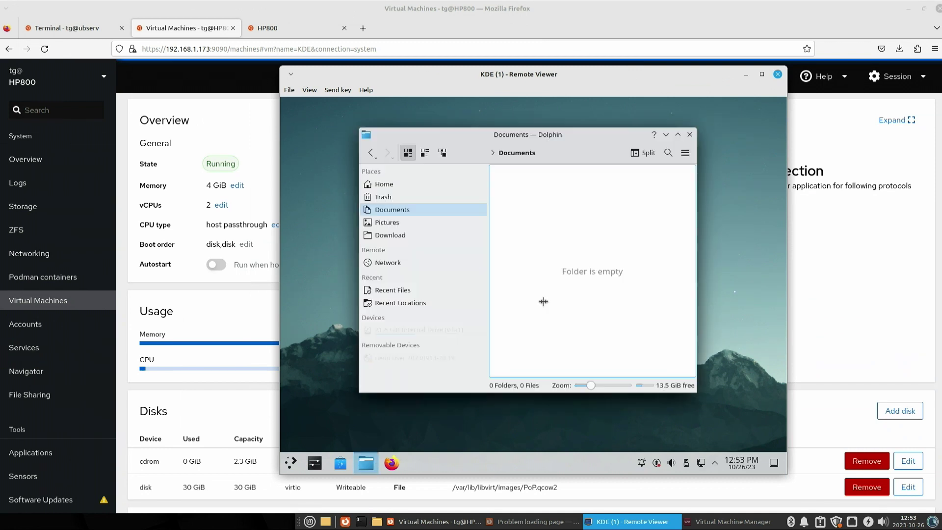
left_click(390, 261)
key("Up")
key("Up")
key("Up")
key("Up")
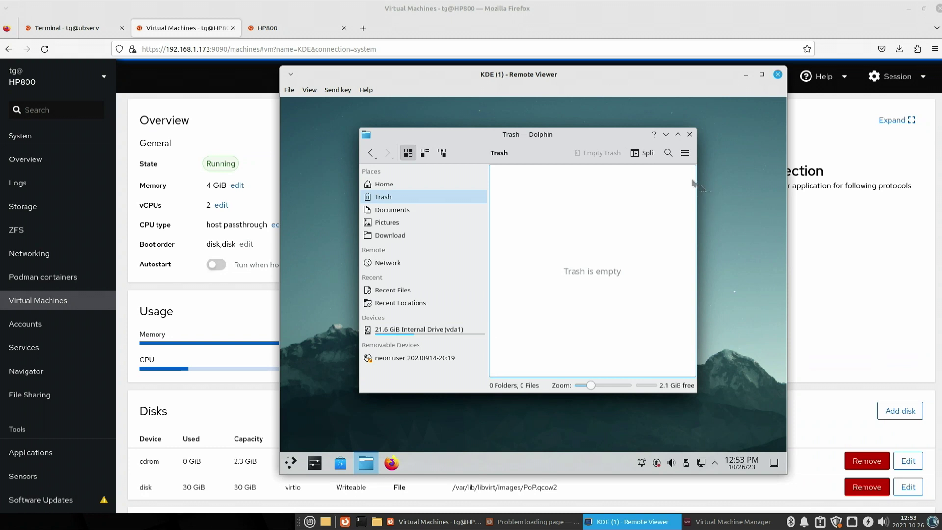
left_click(689, 134)
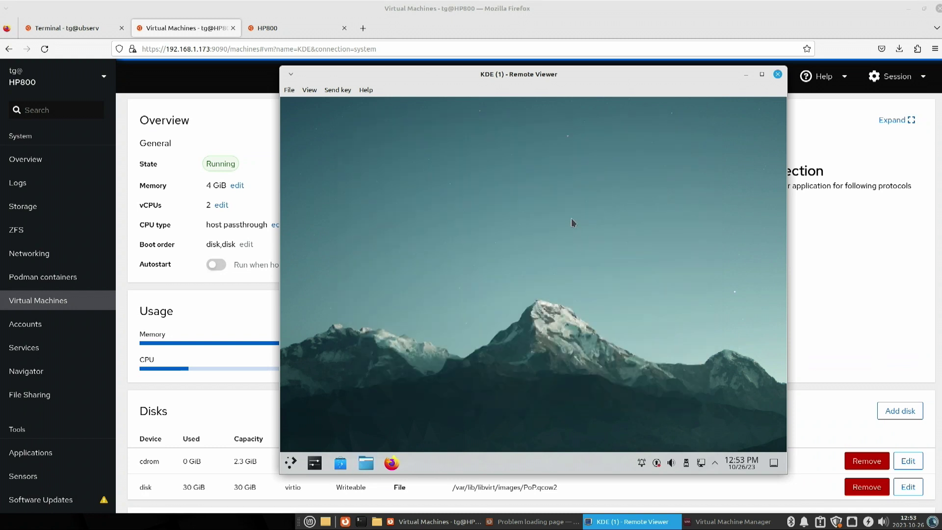
left_click(777, 74)
left_click(545, 331)
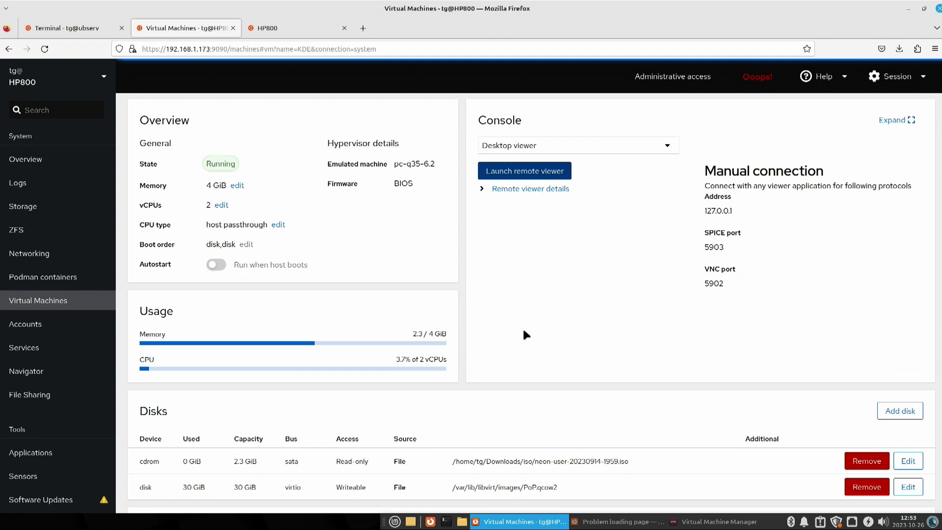
Step: Inspect win11's emulated TPM v2.0 device in Virtual Machine Manager, then close its windows
left_click(719, 521)
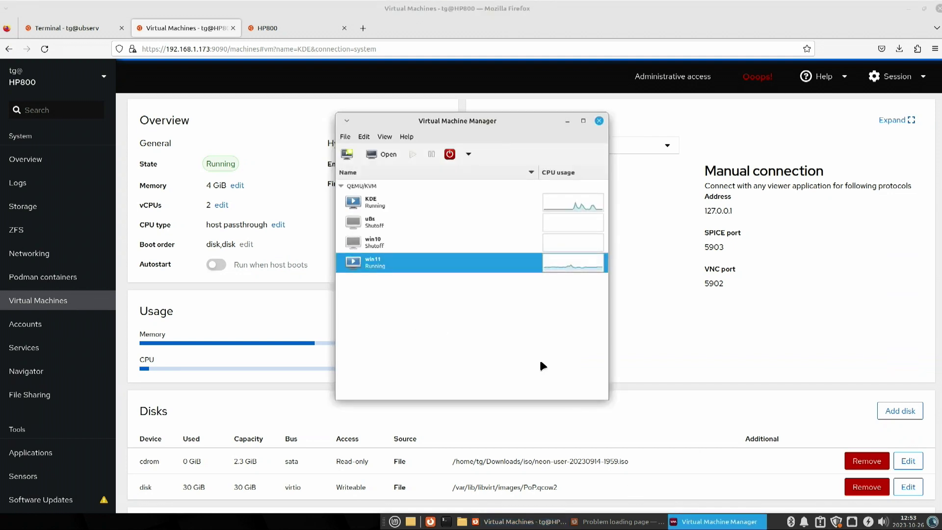
double_click(381, 264)
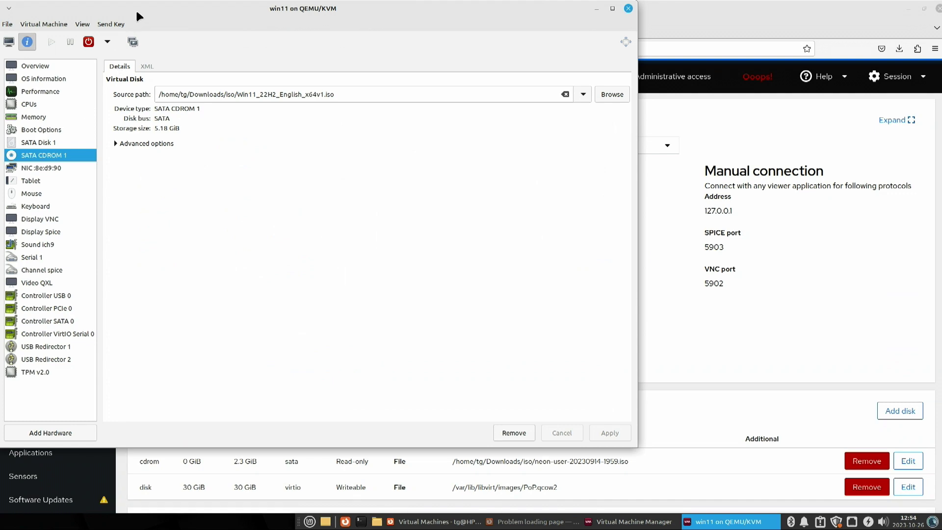
left_click_drag(145, 1, 370, 58)
left_click_drag(262, 63, 539, 96)
scroll(339, 221, "down", 1)
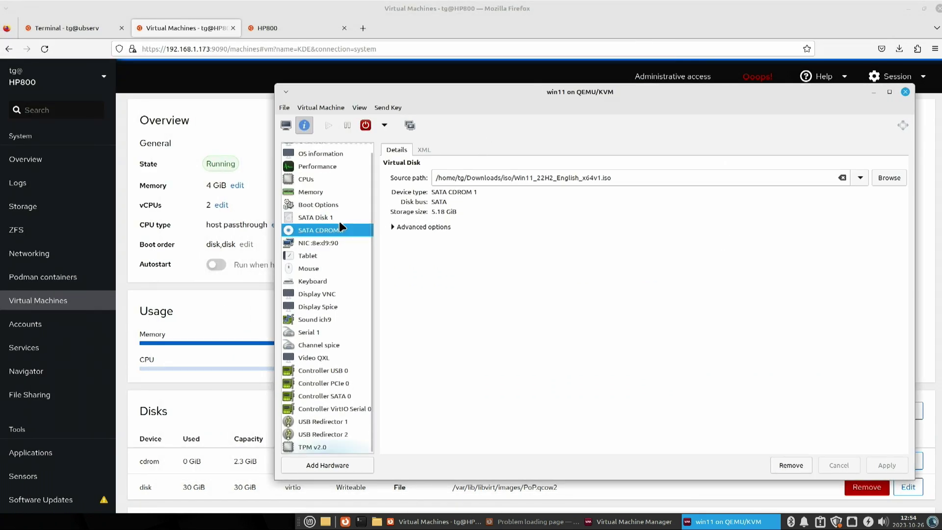
left_click(326, 448)
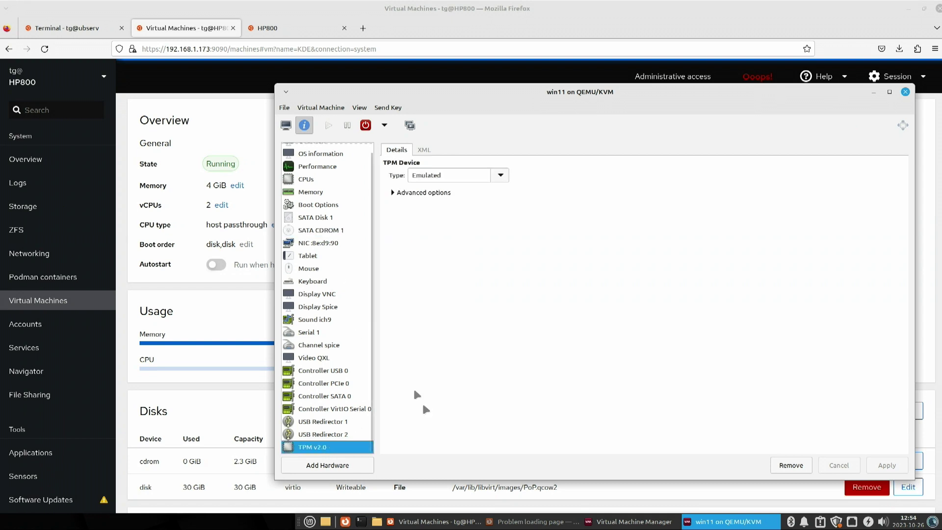
scroll(316, 292, "up", 1)
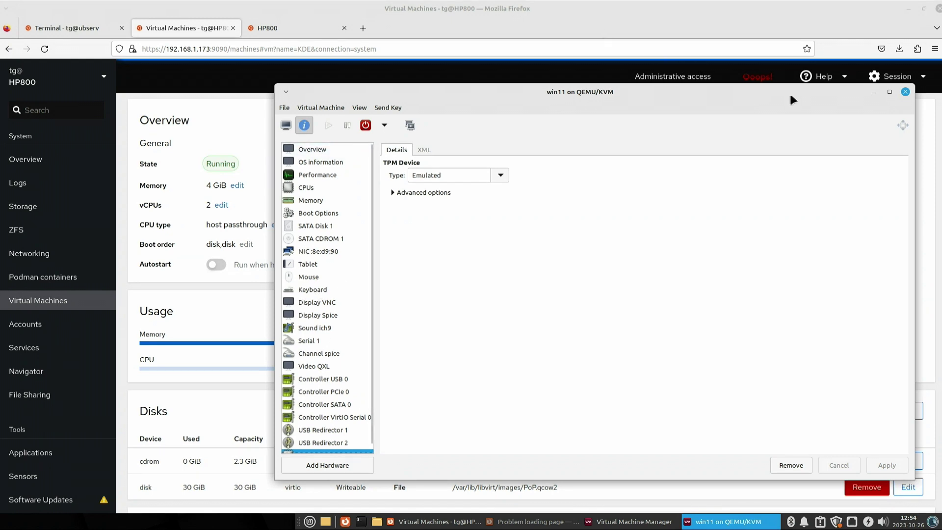
left_click(905, 93)
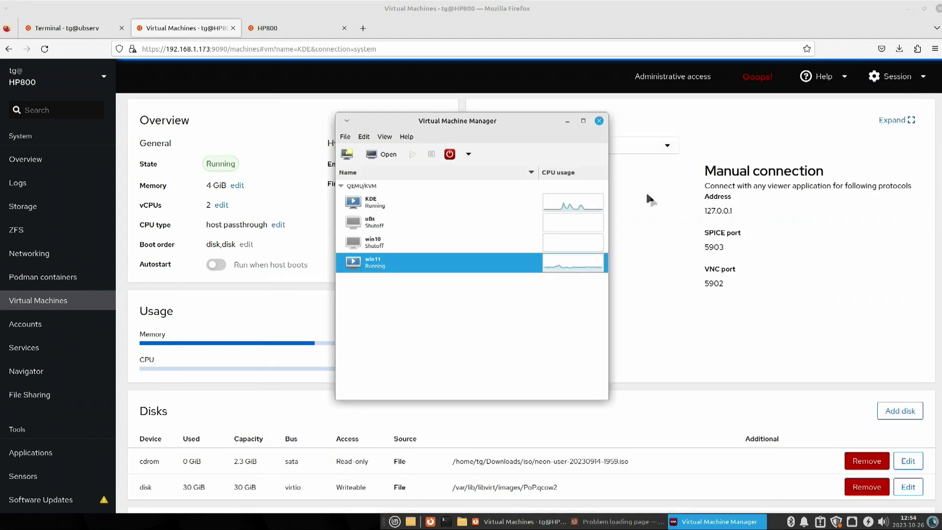
left_click(599, 121)
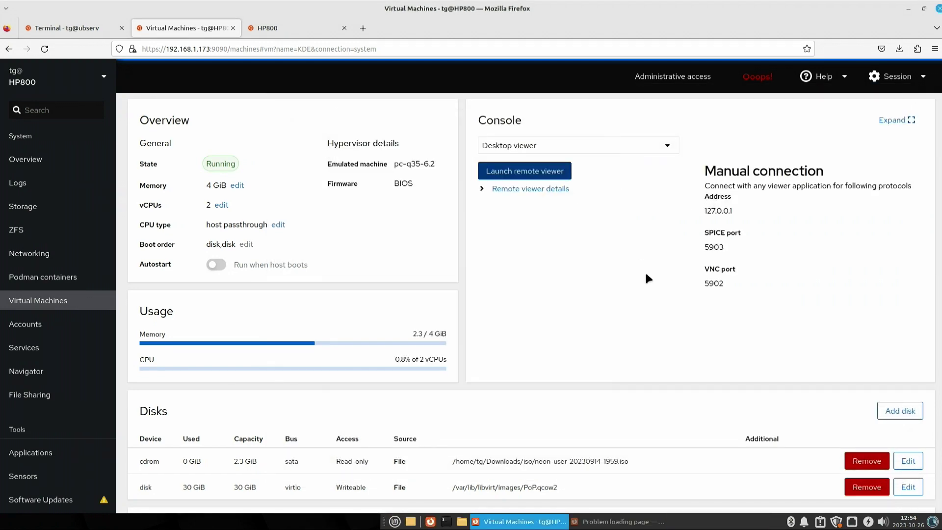
Step: Scroll the KDE machine's page to review its disks and network interface
scroll(647, 274, "down", 5)
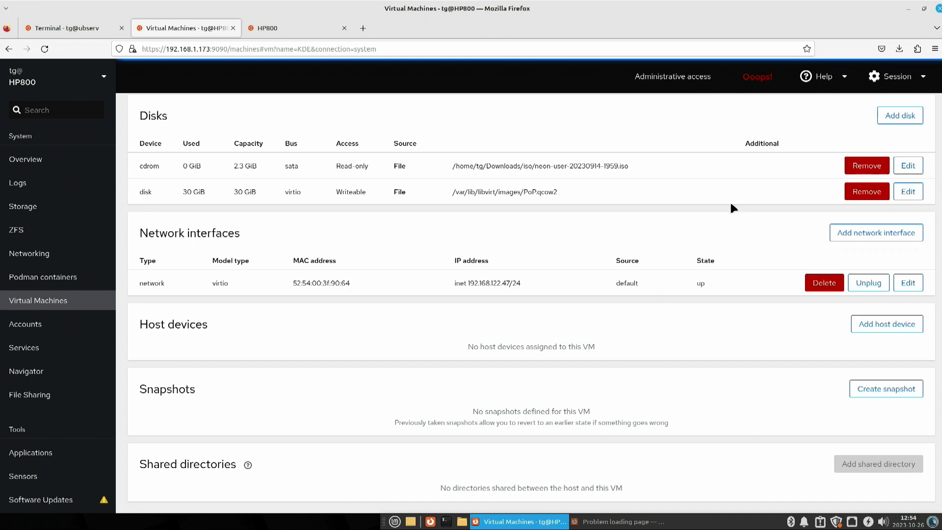
scroll(535, 250, "up", 8)
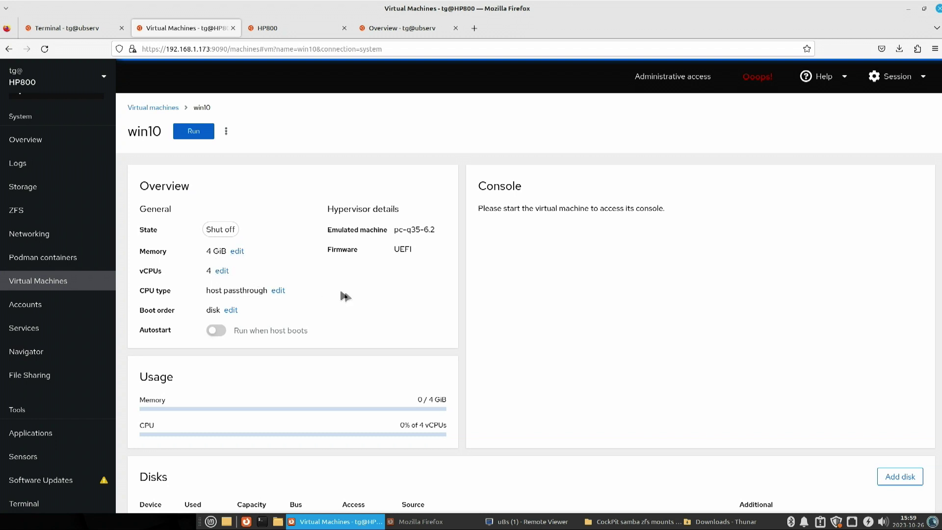
scroll(674, 410, "down", 5)
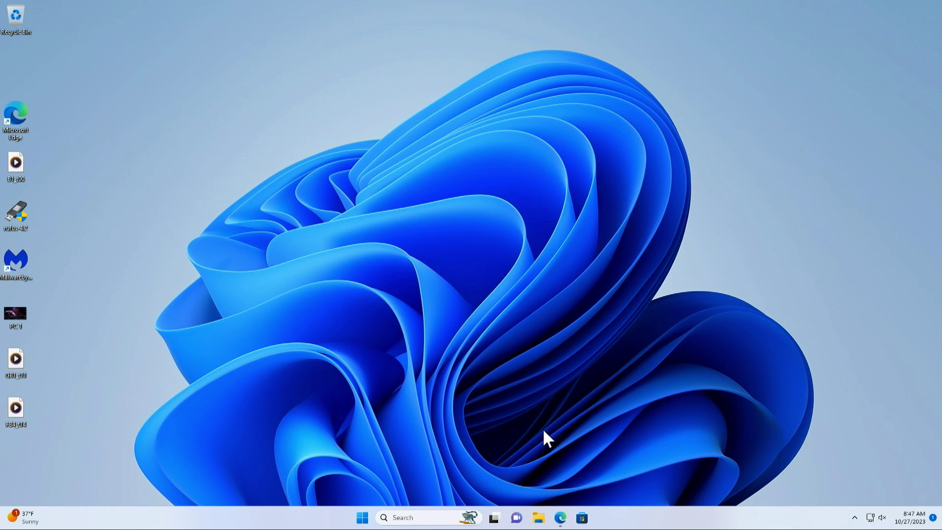
Step: Open Edge and go to the Cockpit address 192.168.1.173:9090
left_click(560, 519)
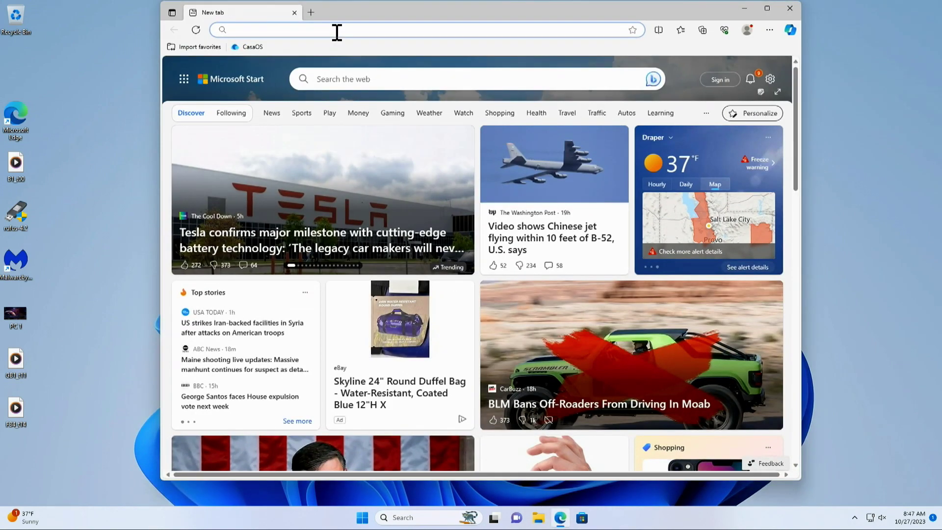
left_click(336, 32)
type("192.168.1.173:9090")
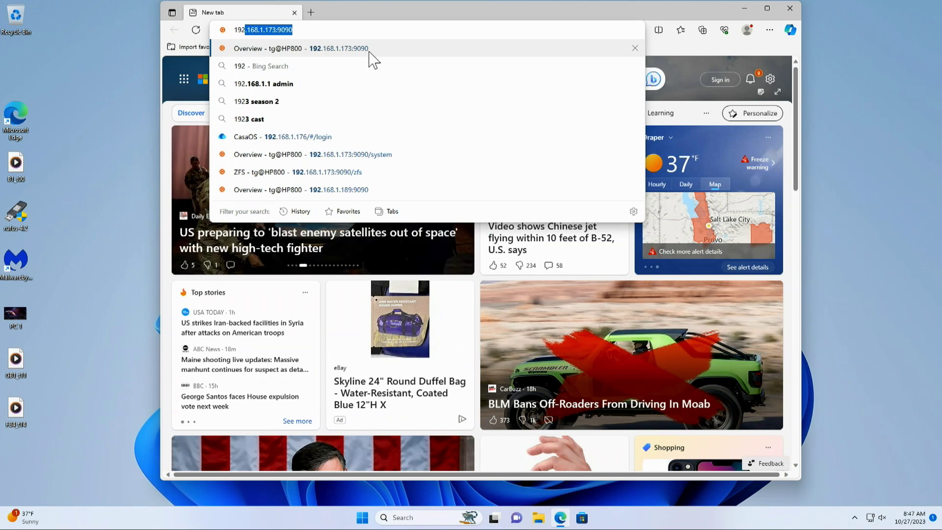
left_click(369, 51)
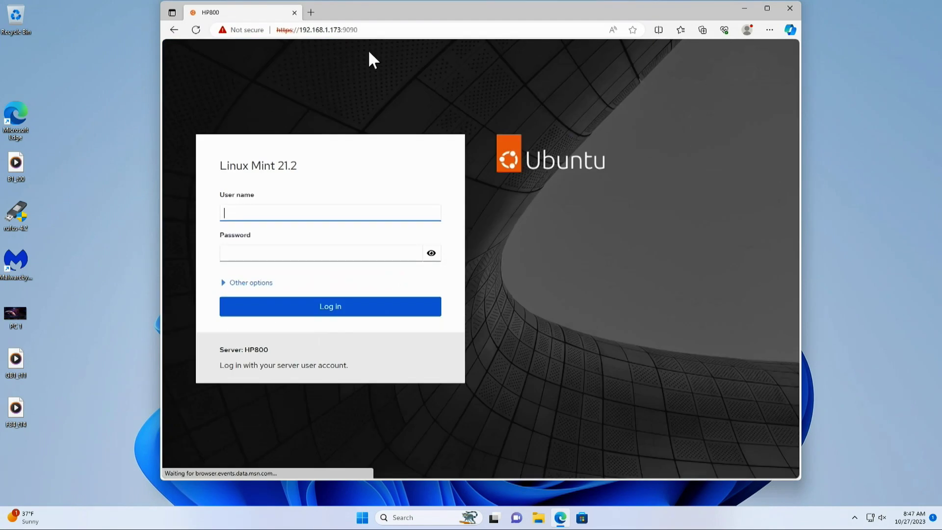
Step: Log in to Cockpit with the user name and password
type("tg")
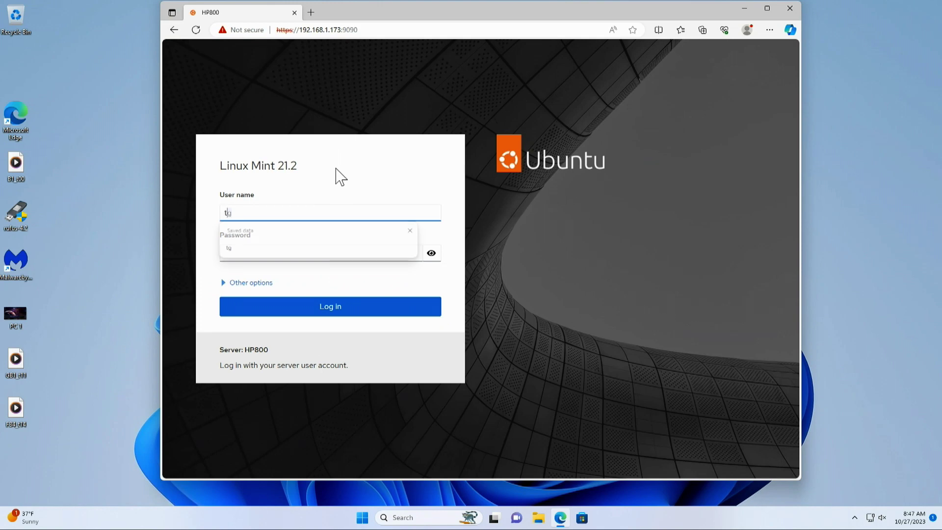
key("Tab")
type("***")
key("Return")
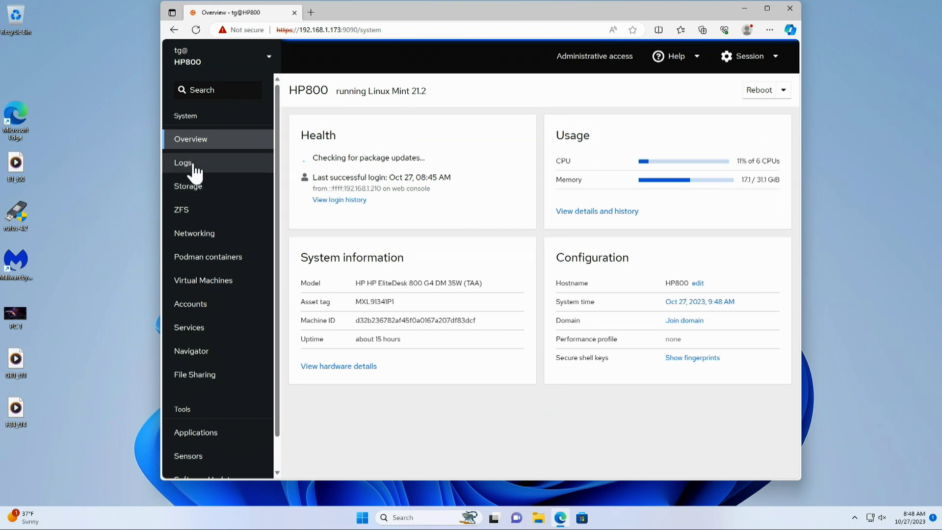
Step: Open the MStor pool in Navigator, refresh, and go up from /MStor/test to /MStor
left_click(191, 214)
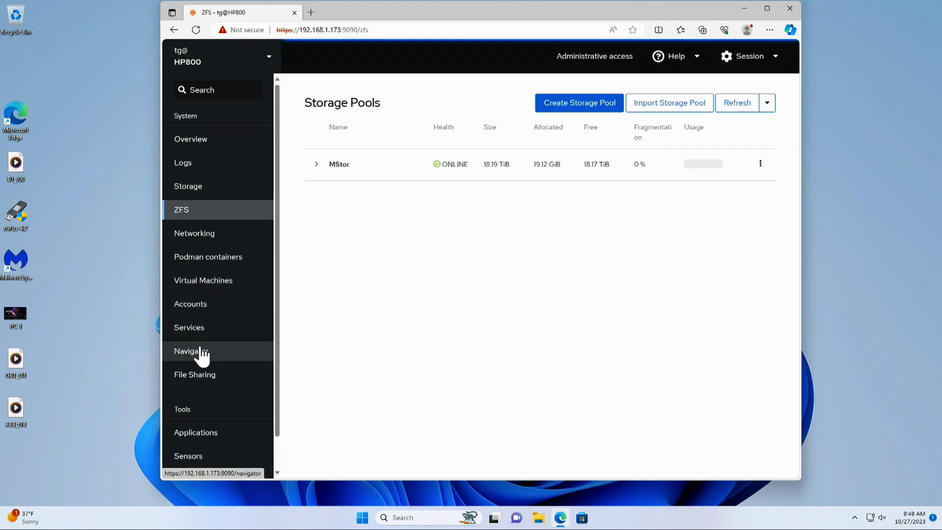
left_click(218, 354)
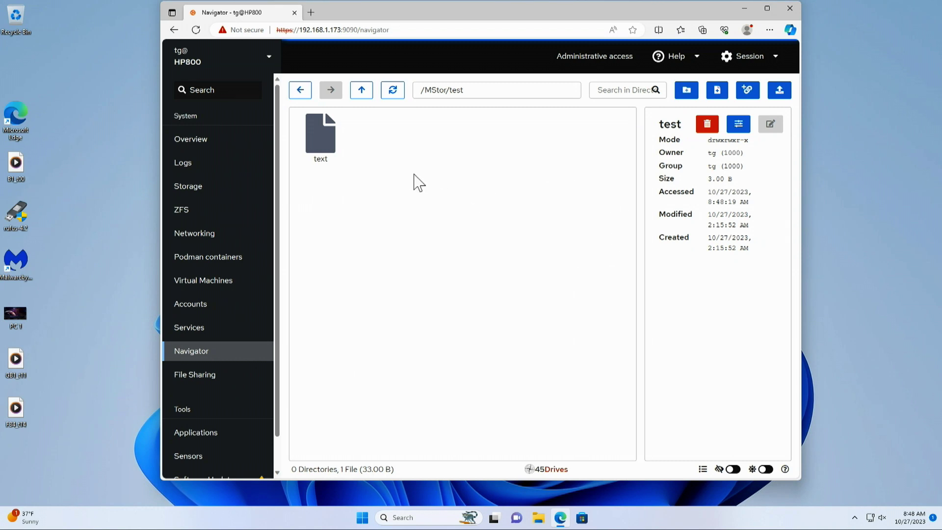
left_click(392, 92)
left_click(299, 91)
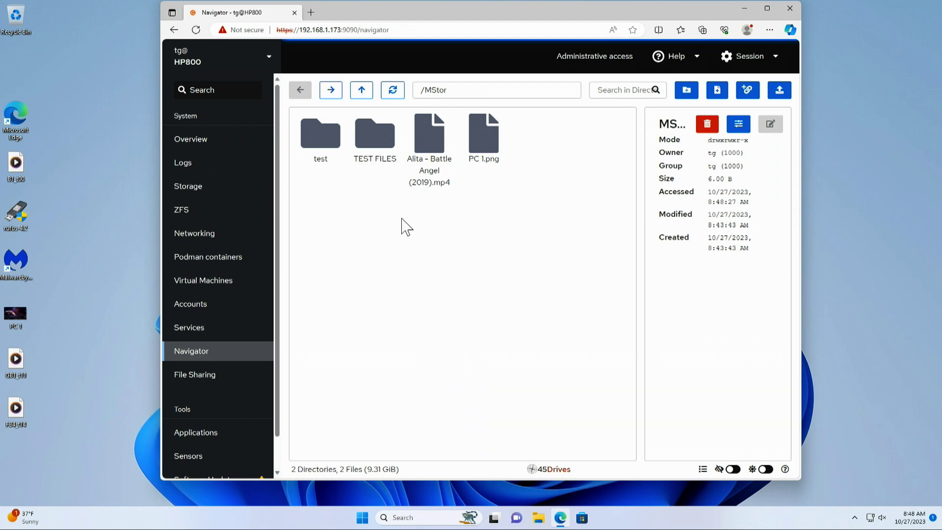
Step: Upload 4TB NVME.png into /MStor from the Open dialog
left_click(779, 90)
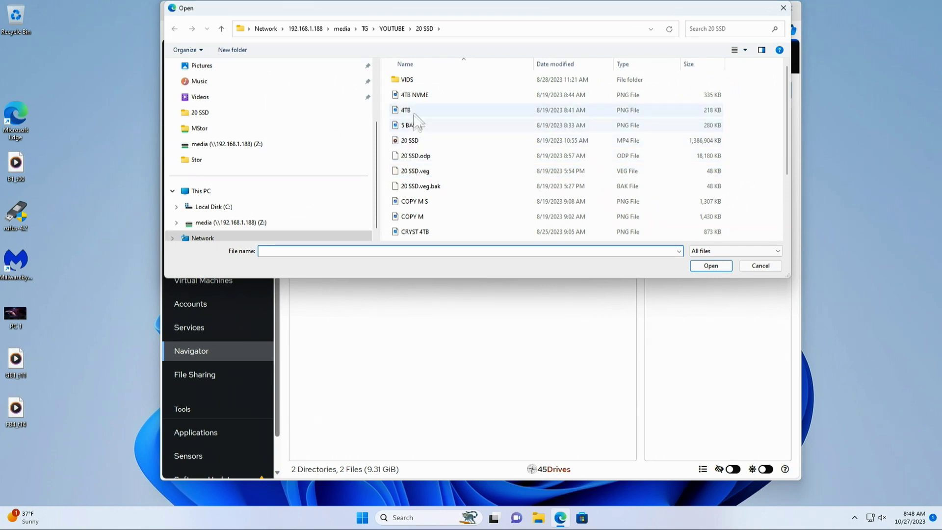
double_click(424, 96)
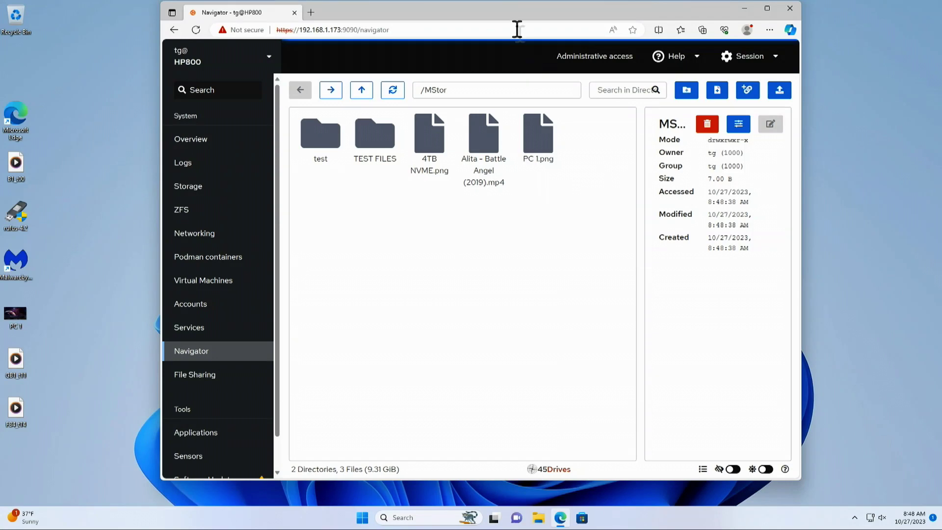
left_click_drag(508, 15, 495, 18)
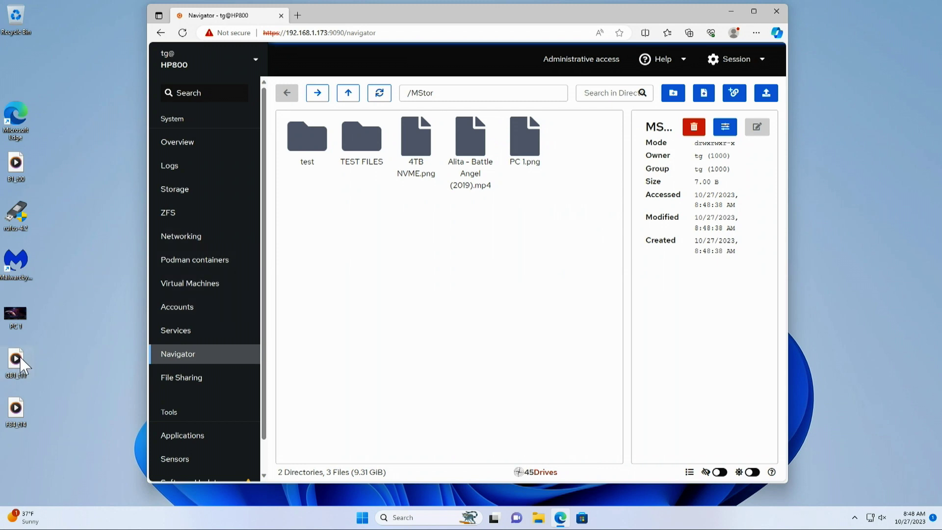
Step: Drag GB1_t11.mkv from the desktop into /MStor, then return to ZFS pools
left_click_drag(16, 365, 387, 300)
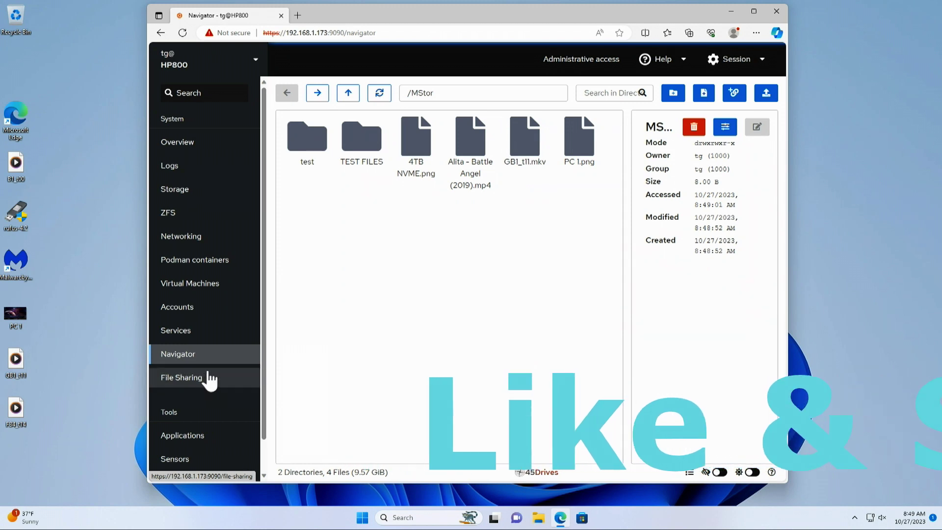
scroll(211, 380, "down", 1)
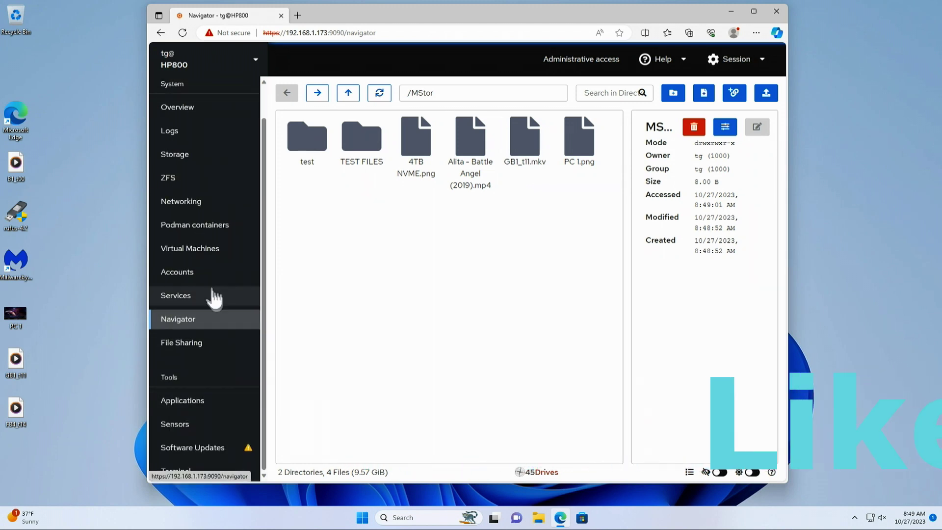
scroll(212, 215, "up", 1)
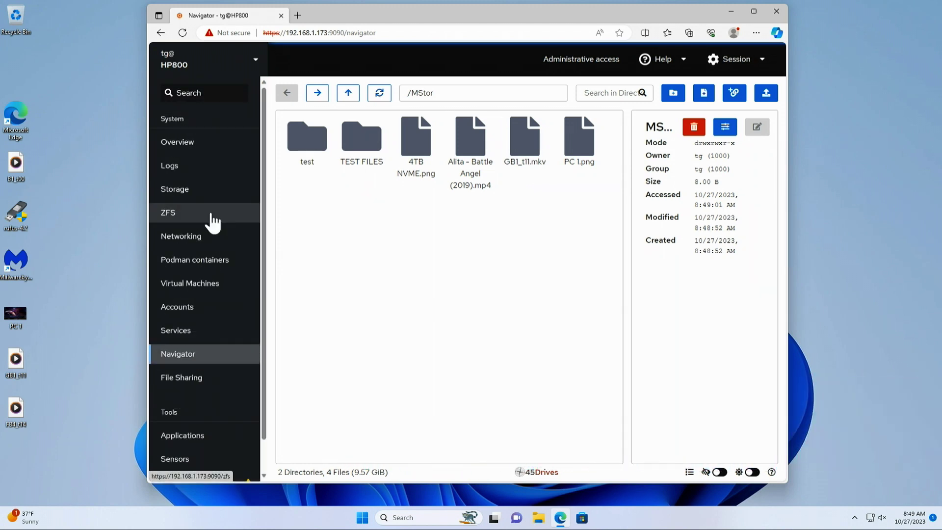
left_click(213, 220)
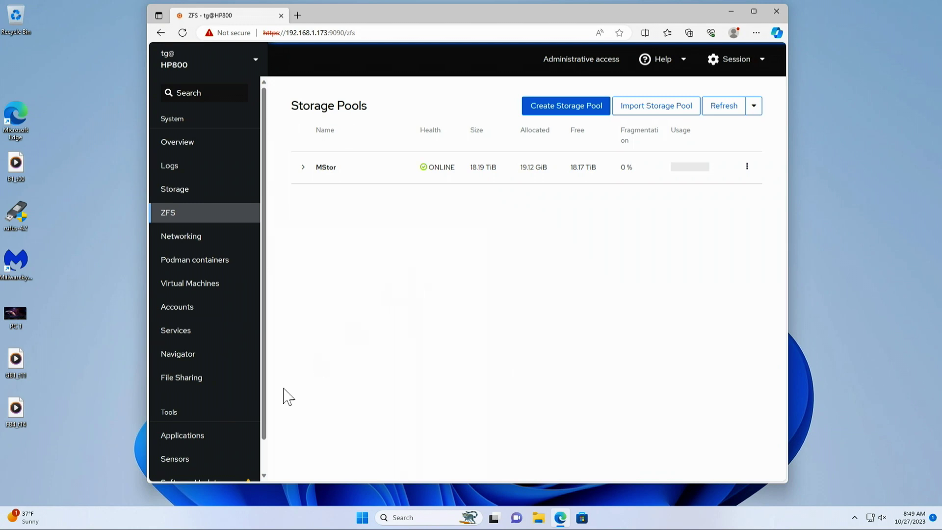
Step: Open HP800's web terminal, then minimize Edge to reveal the desktop
scroll(223, 404, "down", 1)
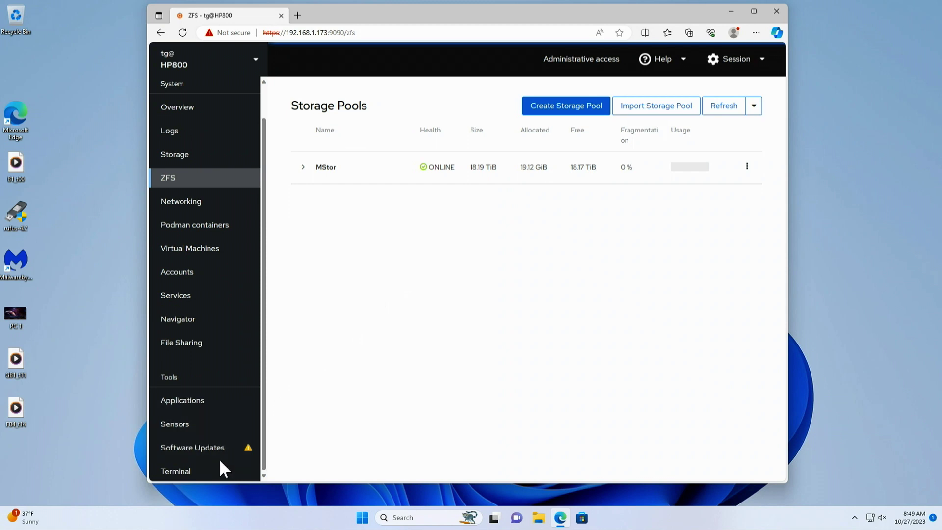
left_click(193, 472)
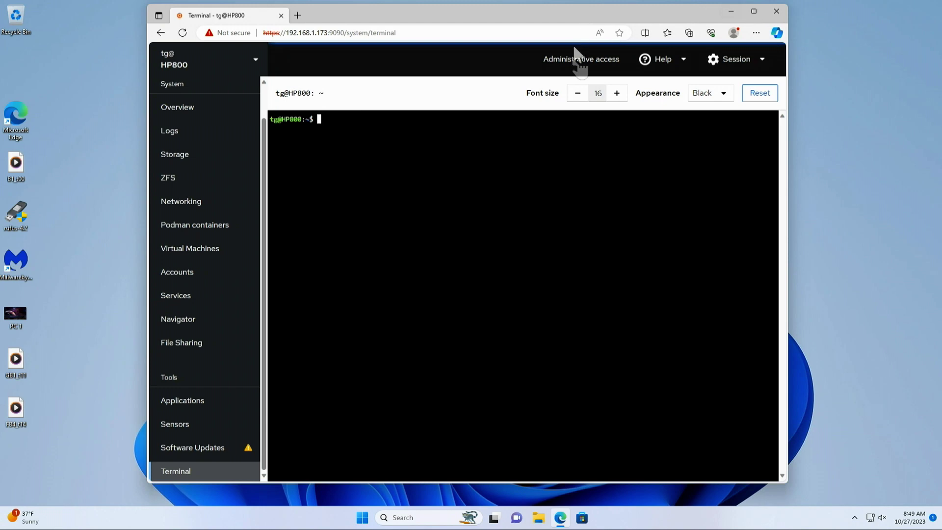
left_click(731, 12)
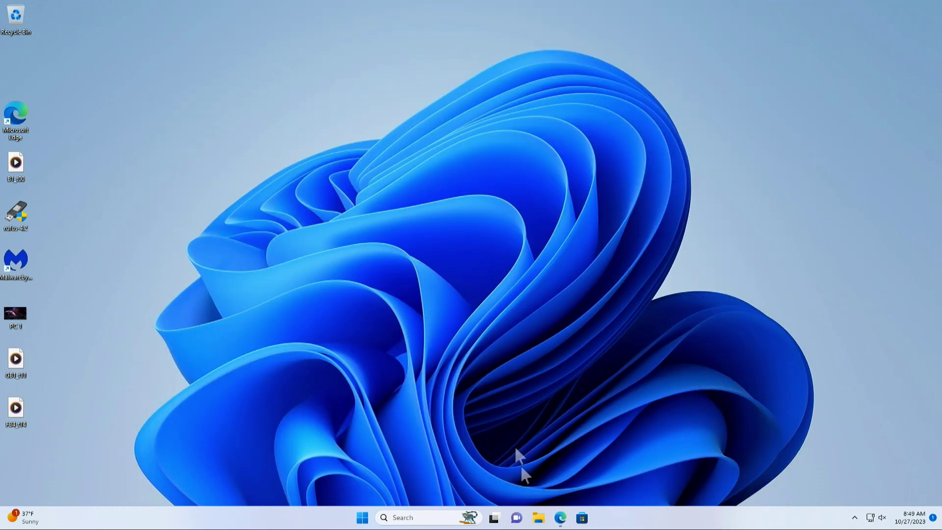
Step: Browse to \\192.168.1.173\ in File Explorer and map its MStor share as drive Y:
left_click(539, 518)
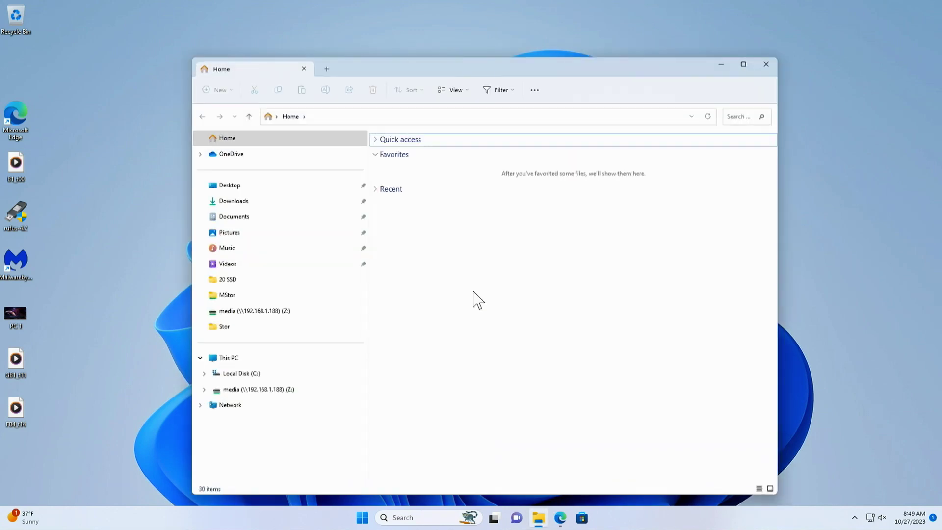
left_click(342, 118)
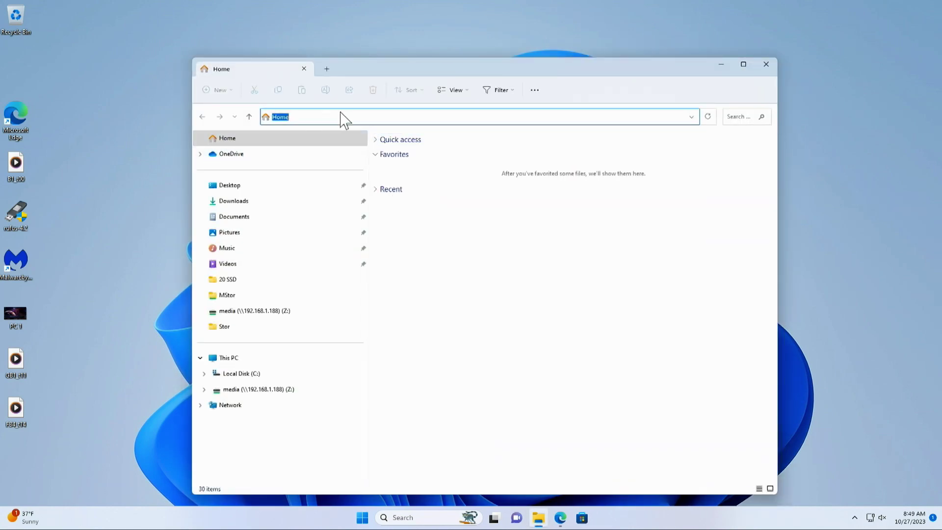
type("\\192.168.1.173\\")
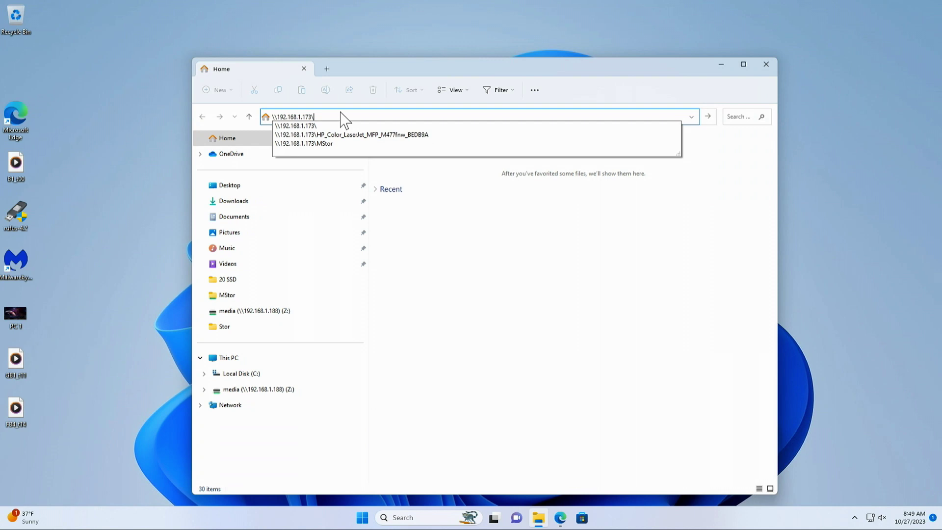
key("Return")
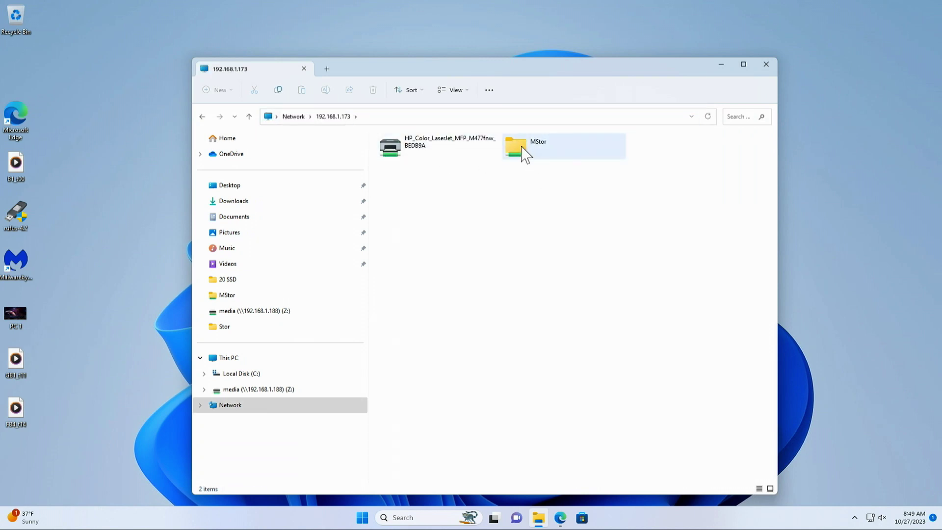
left_click(523, 154)
right_click(524, 154)
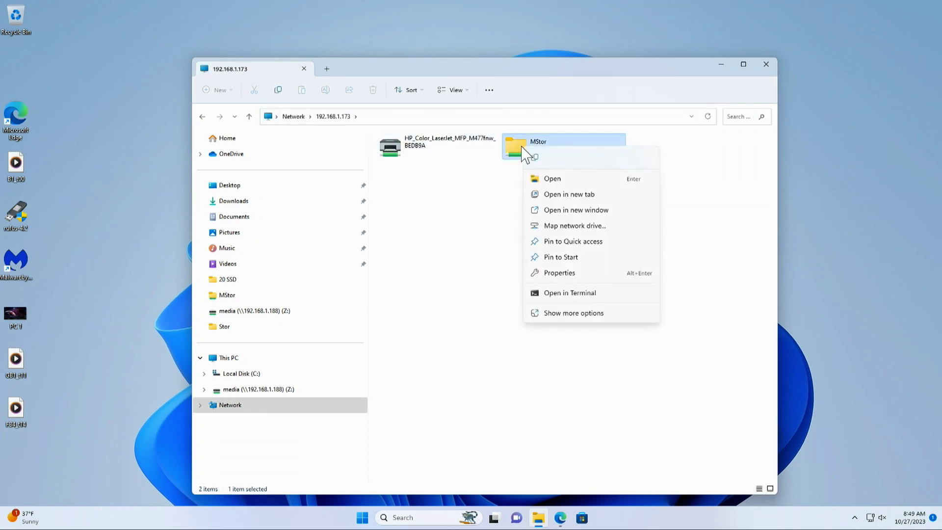
left_click(561, 224)
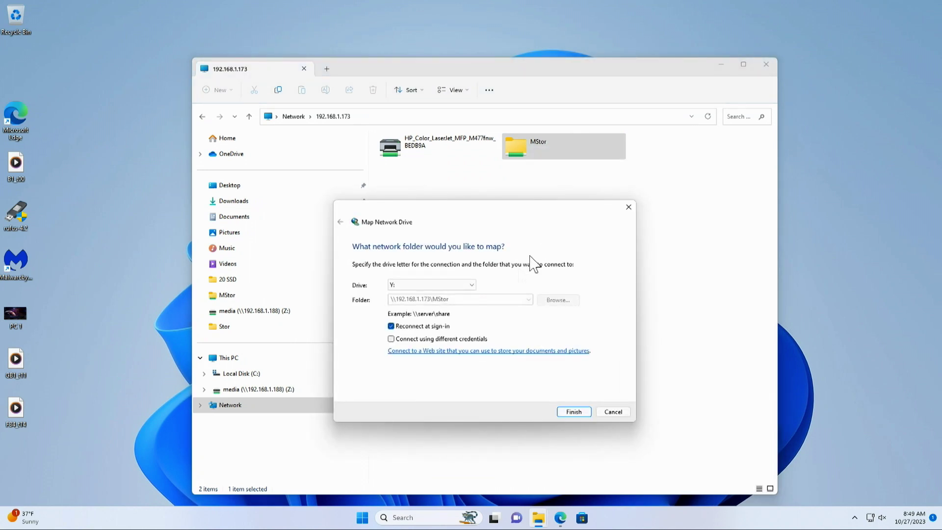
left_click(573, 413)
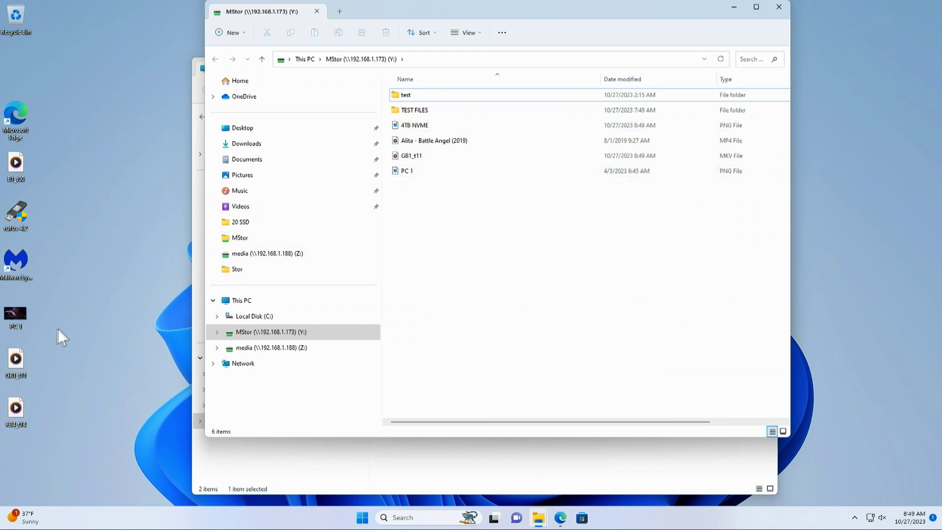
Step: Copy PC 1 (replacing the existing one) and GB1_t11 onto MStor (Y:), then minimize the window
left_click_drag(17, 317, 498, 311)
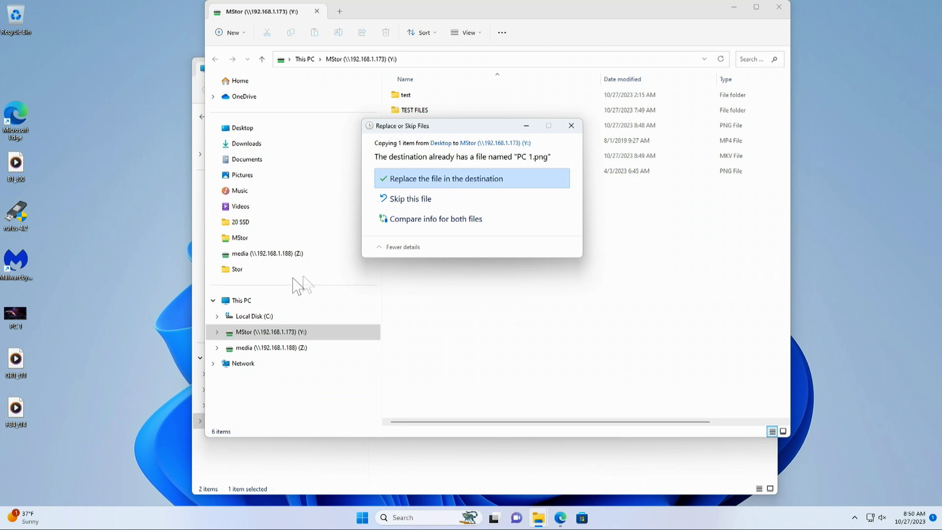
left_click(424, 183)
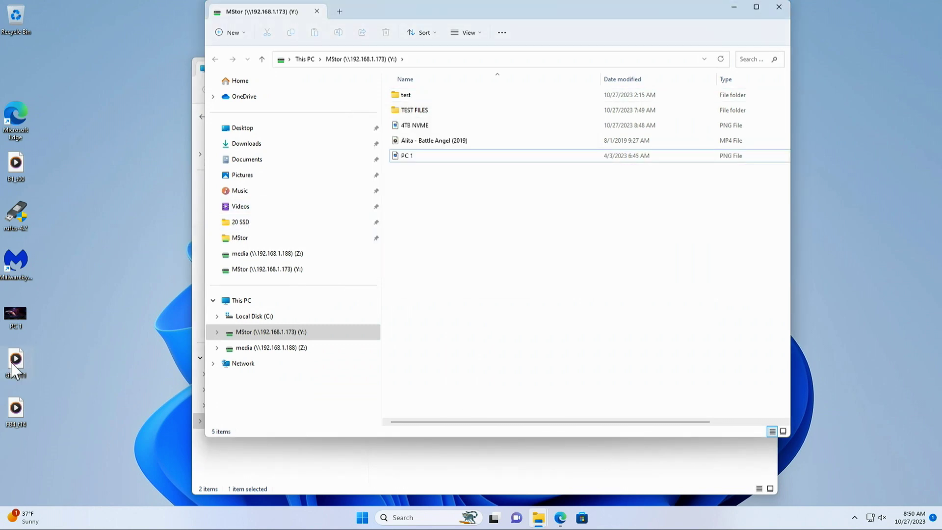
left_click_drag(16, 363, 456, 263)
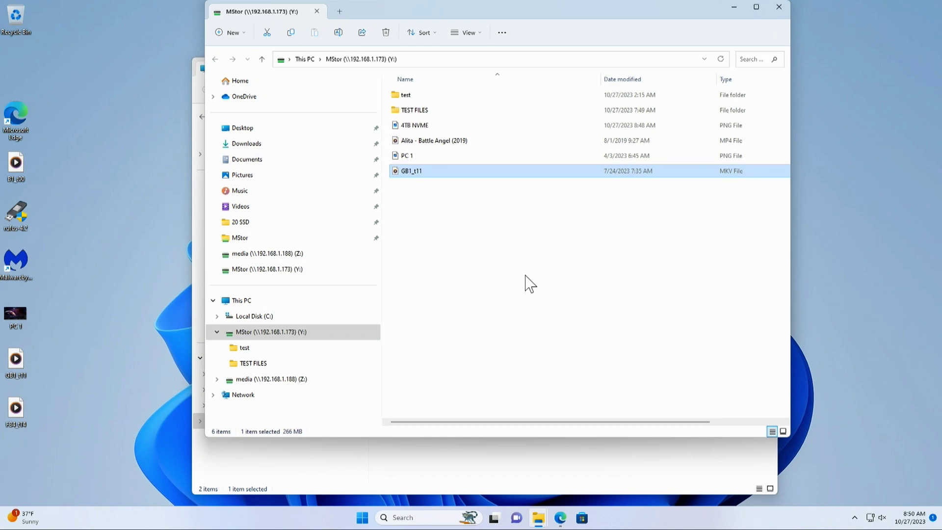
left_click(733, 8)
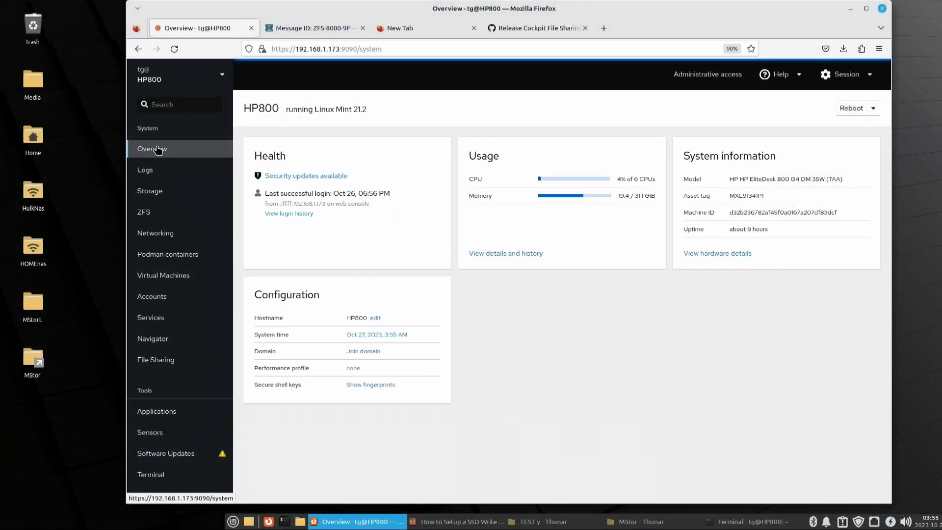
Step: Visit HP800's Logs, Storage, ZFS, Networking, Virtual Machines and Accounts pages in turn
left_click(150, 172)
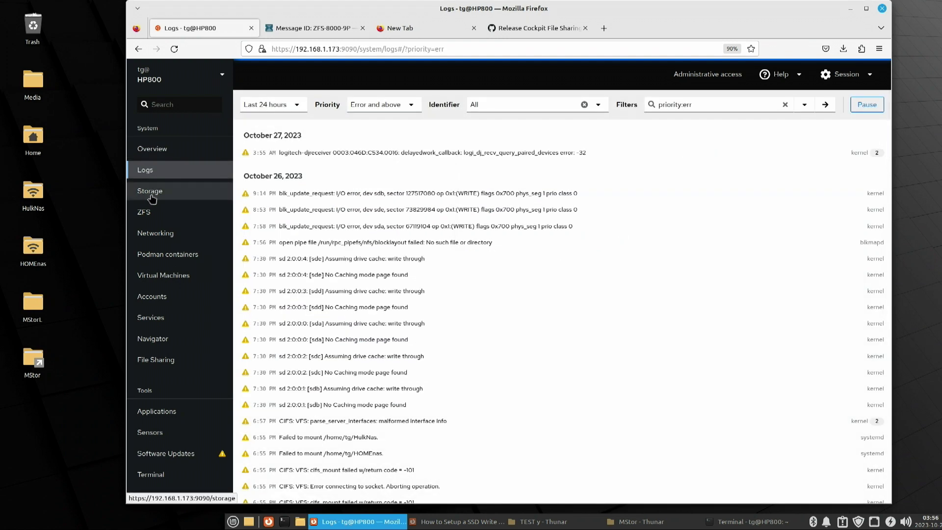
left_click(151, 193)
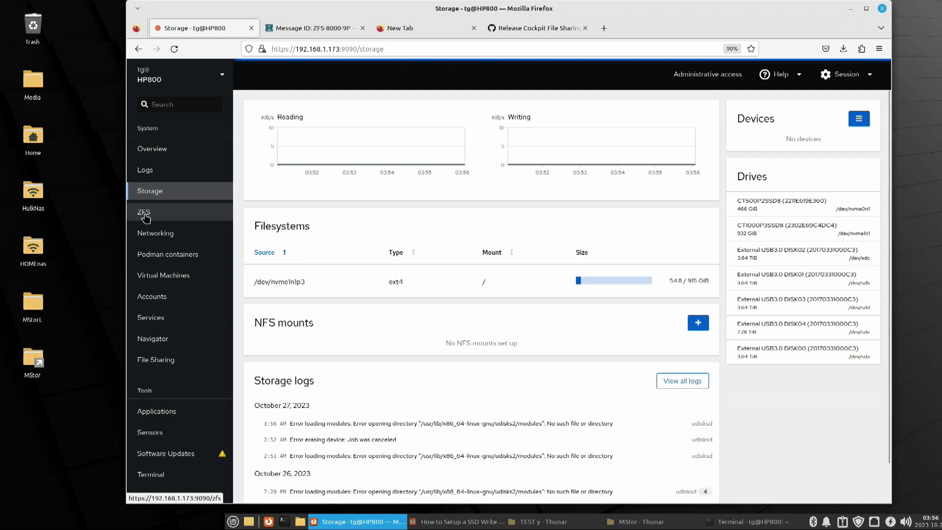
left_click(144, 215)
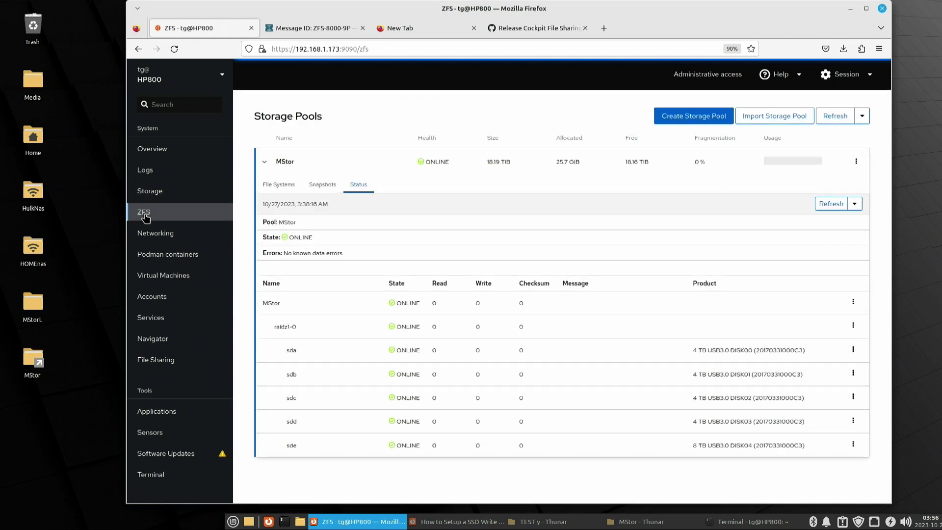
left_click(156, 235)
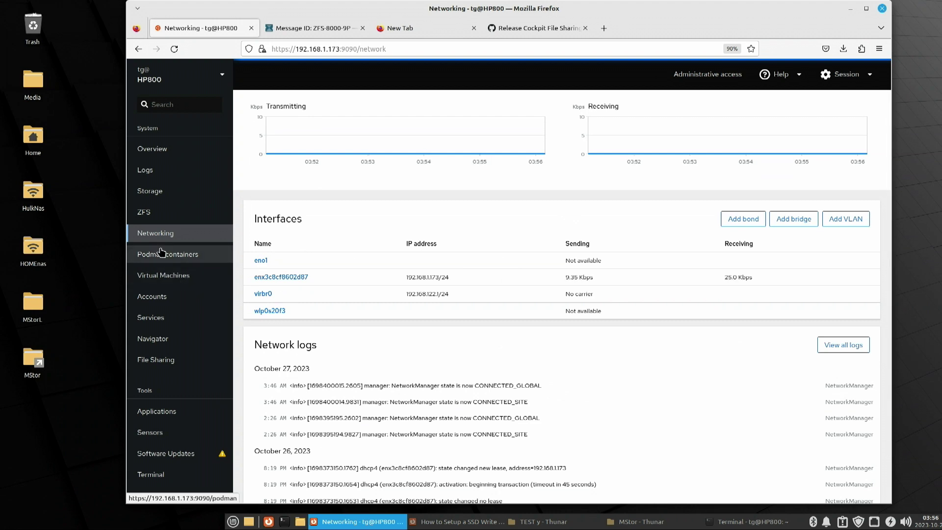
left_click(153, 278)
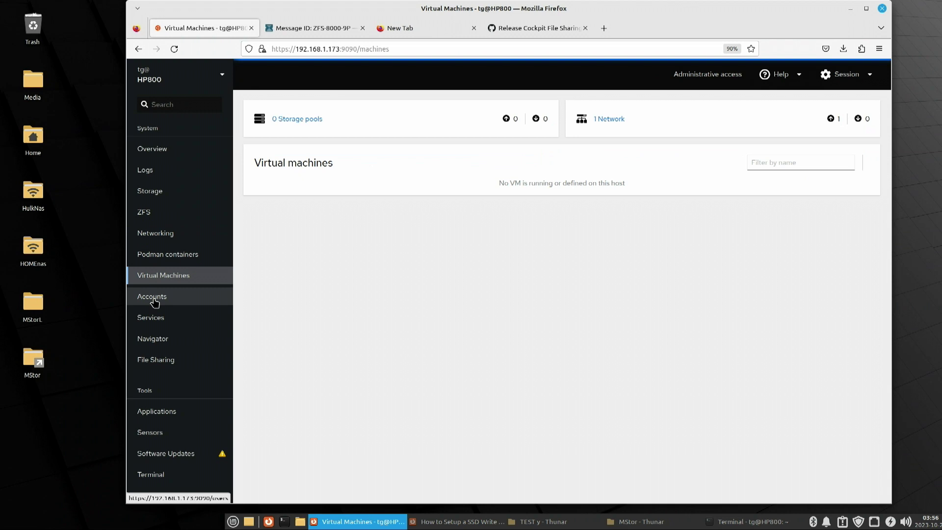
left_click(154, 300)
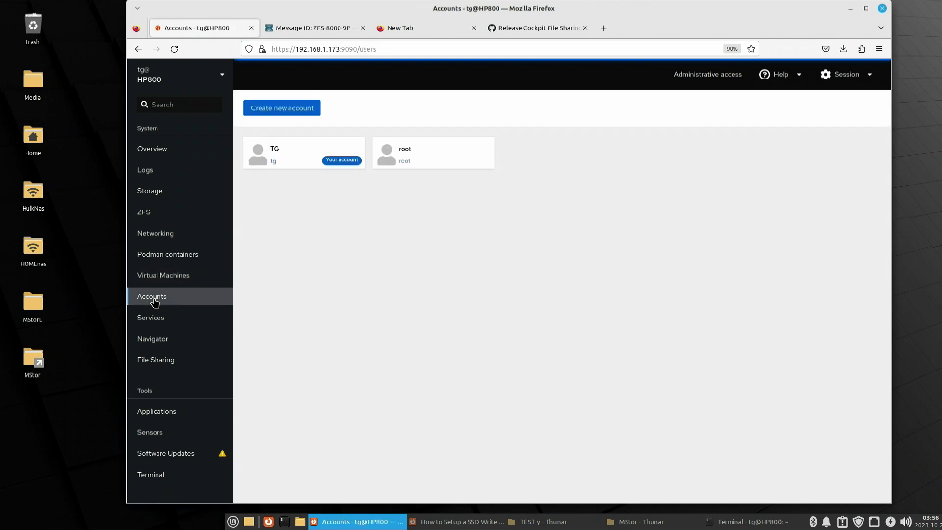
Step: Start and cancel a new user account, then open the Navigator on /MStor/test via Services
left_click(288, 114)
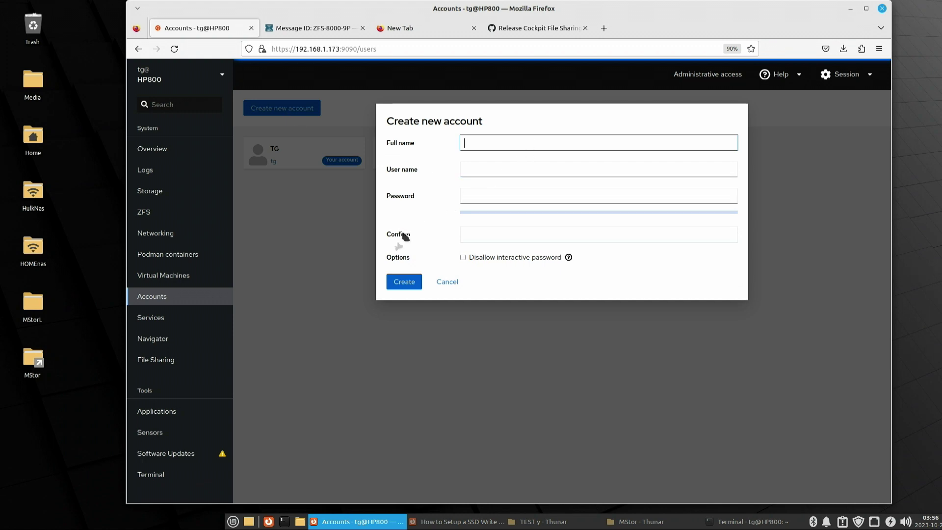
left_click(446, 282)
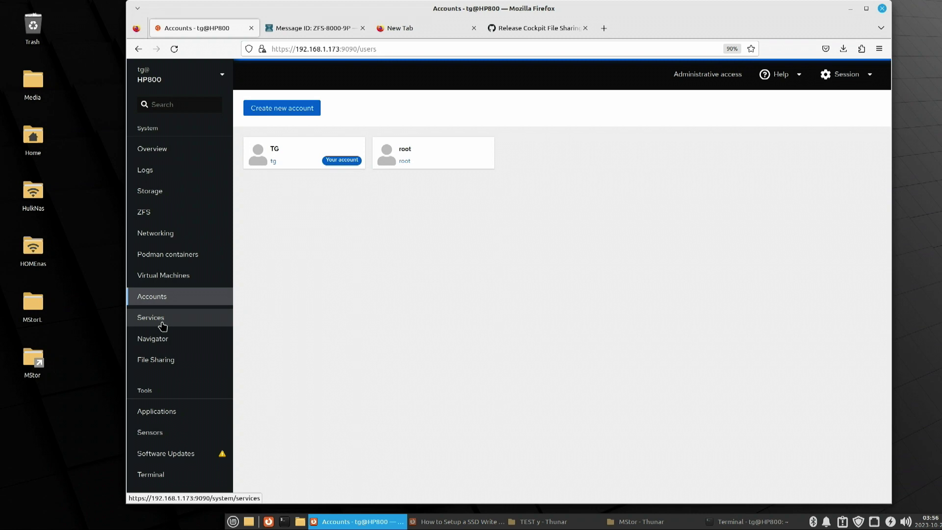
left_click(162, 323)
left_click(158, 342)
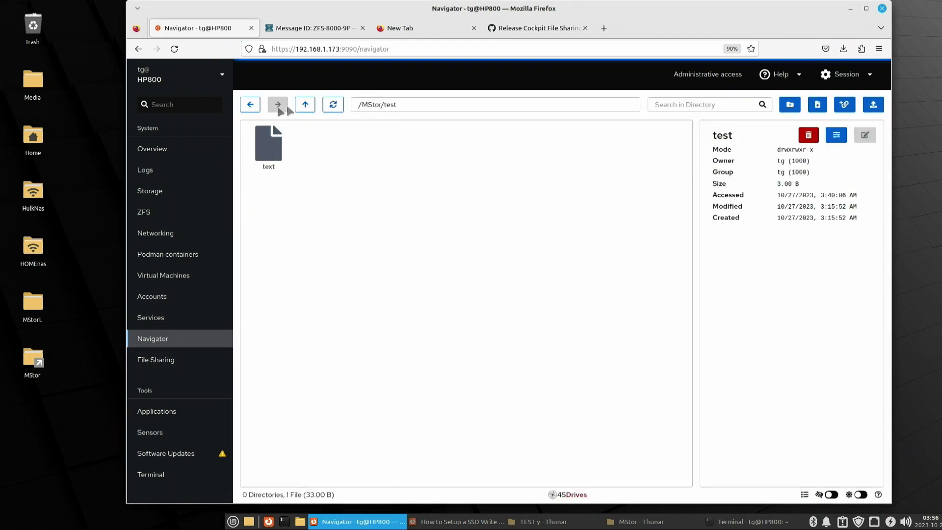
Step: Go back and up to / in the Navigator, then view File Sharing and the Applications list
left_click(252, 106)
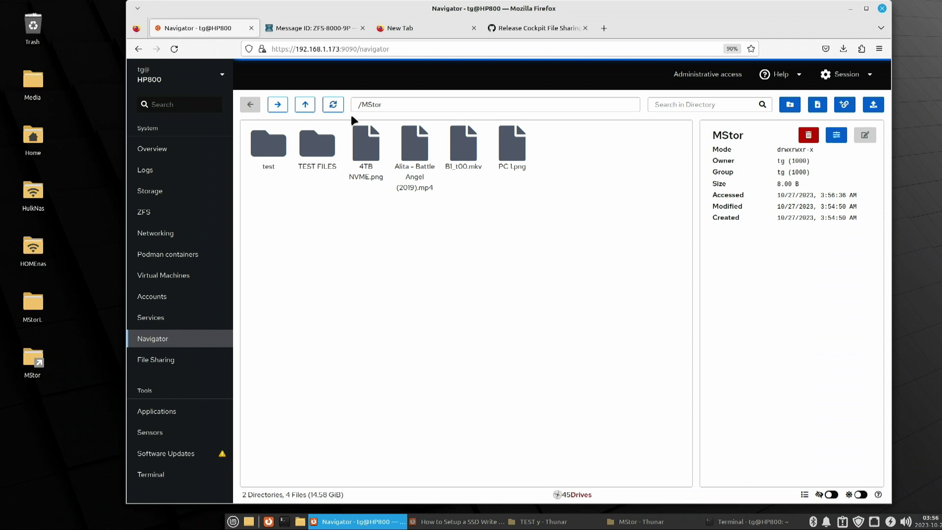
left_click(307, 105)
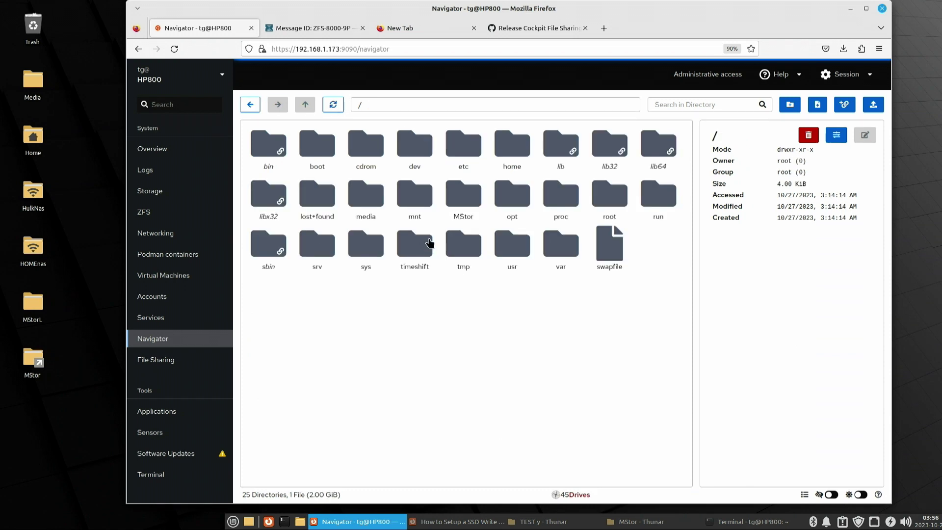
left_click(165, 361)
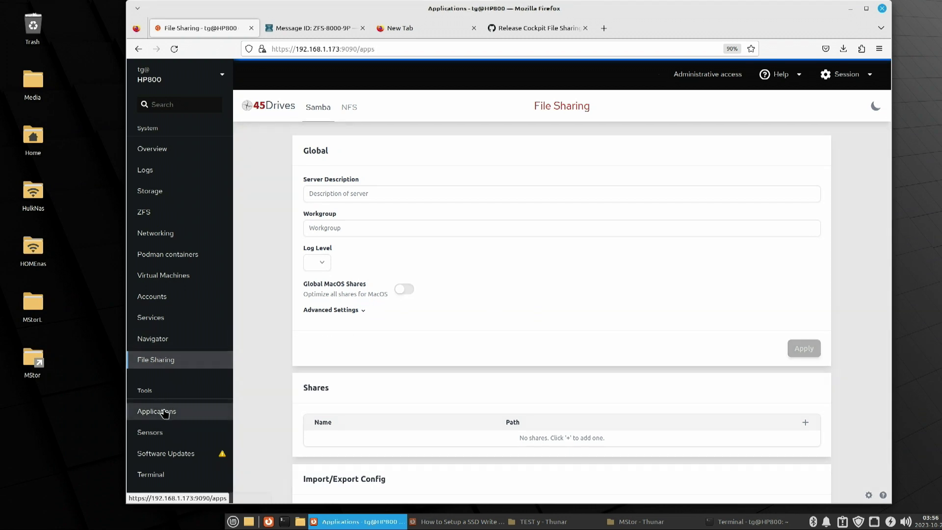
left_click(165, 412)
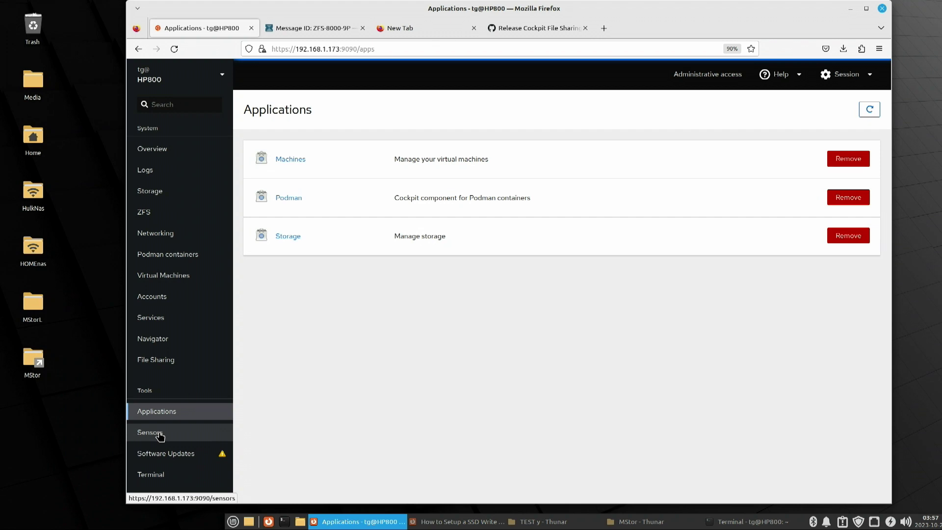
Step: Review Sensors temperatures (CPU cores about 42–45 °C) and the MStor ZFS pool, then return to Overview
left_click(159, 436)
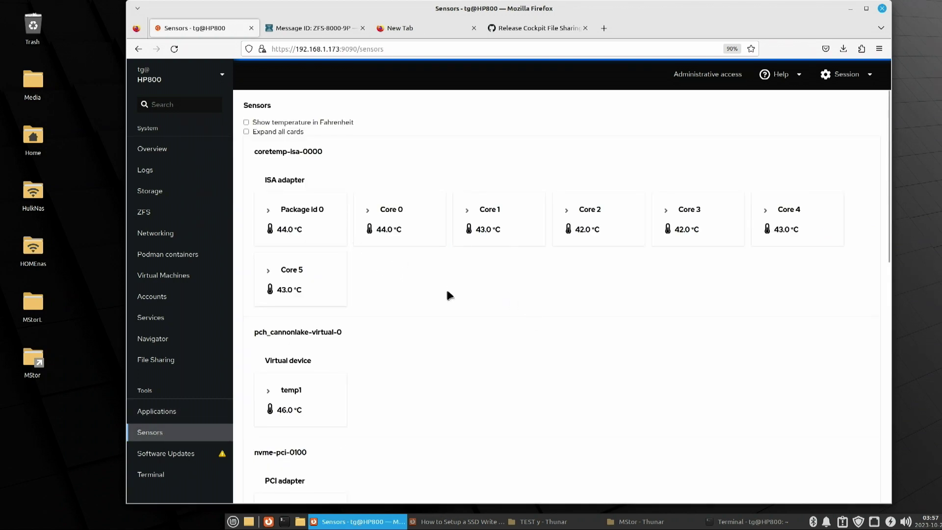
scroll(449, 293, "down", 2)
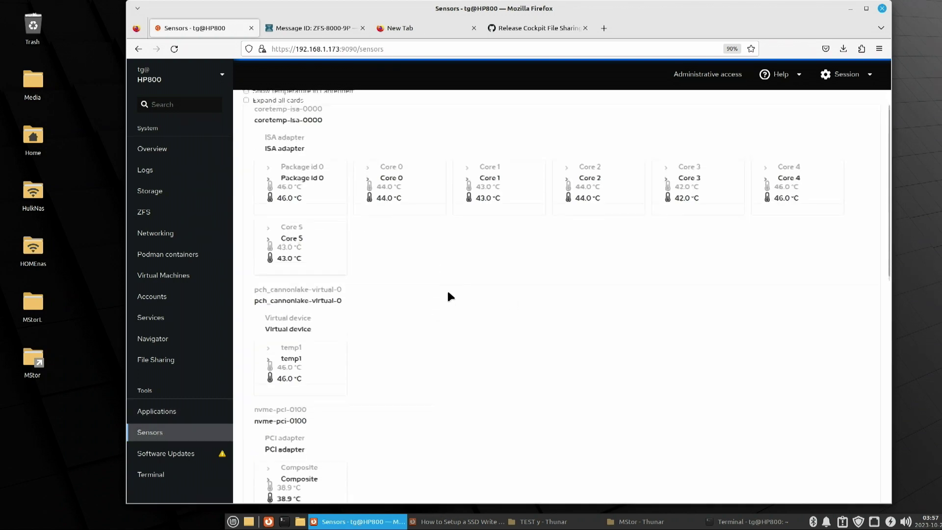
scroll(450, 296, "down", 2)
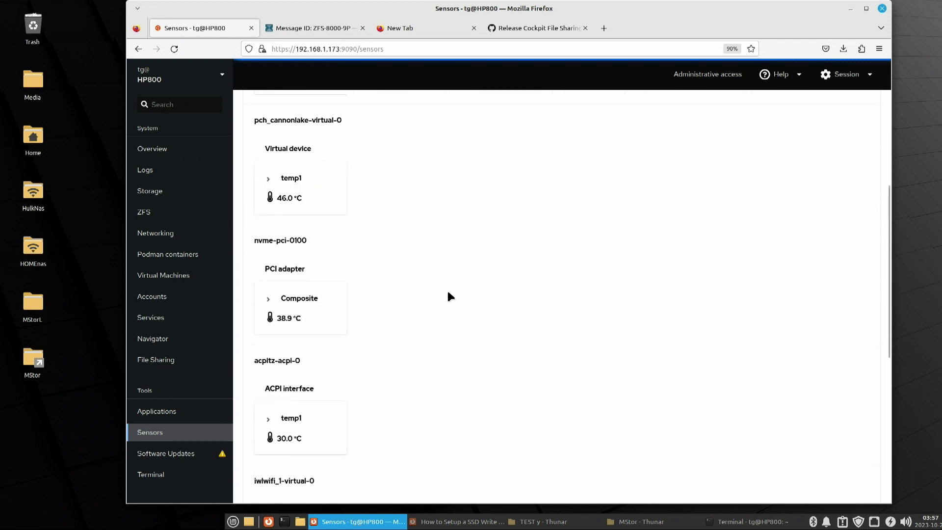
scroll(450, 296, "up", 4)
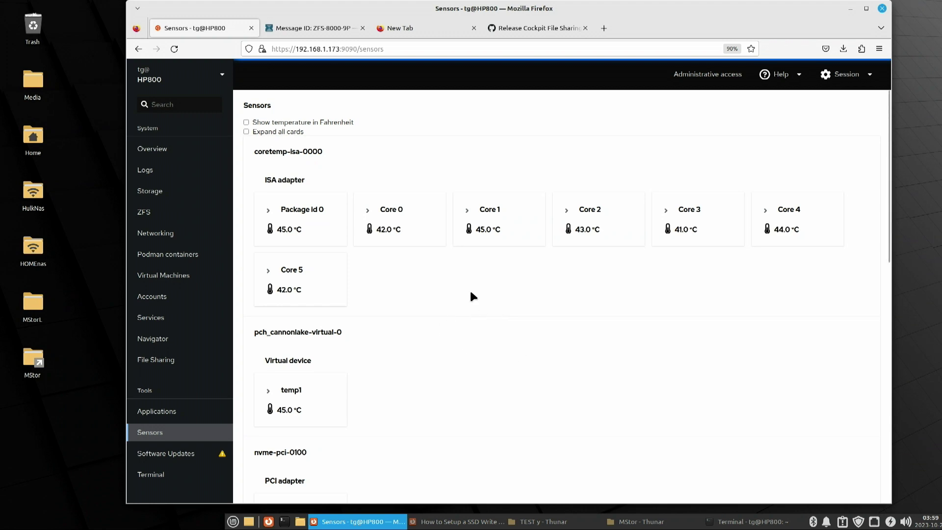
left_click(161, 215)
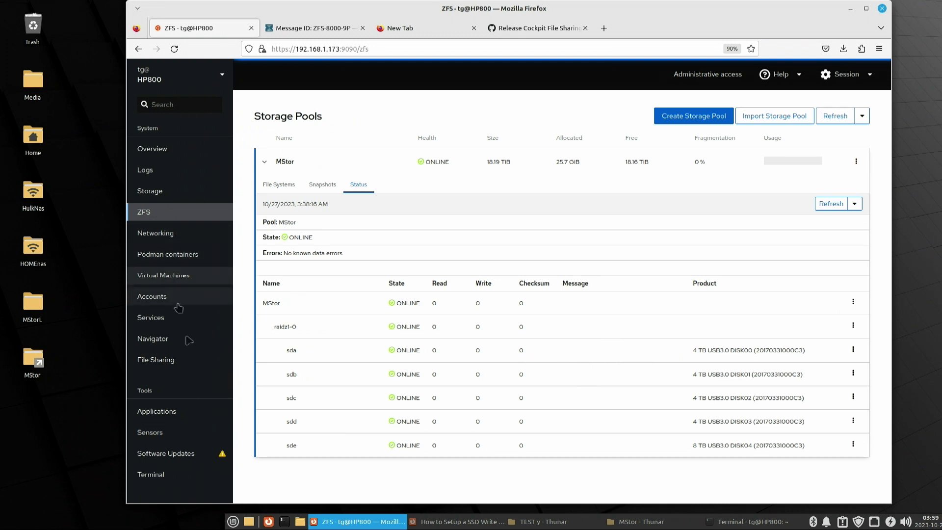
left_click(166, 434)
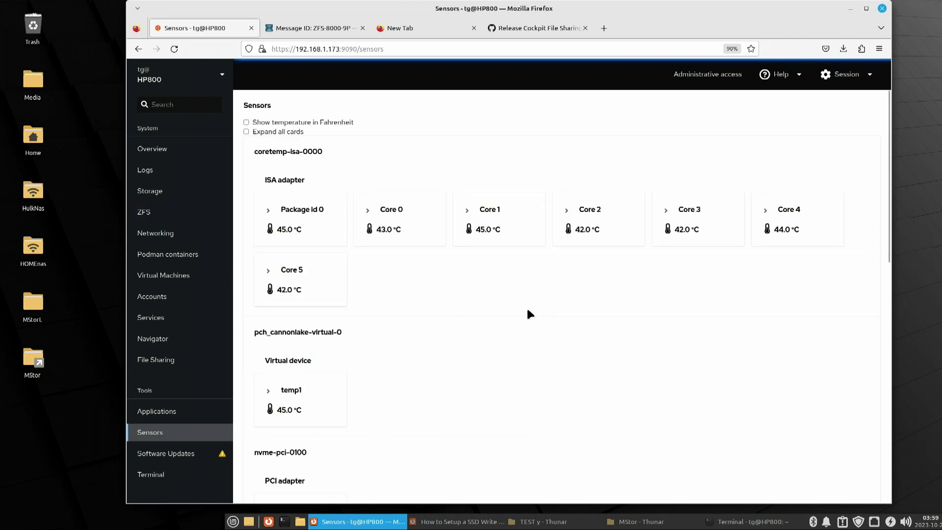
scroll(529, 312, "down", 5)
scroll(530, 314, "down", 5)
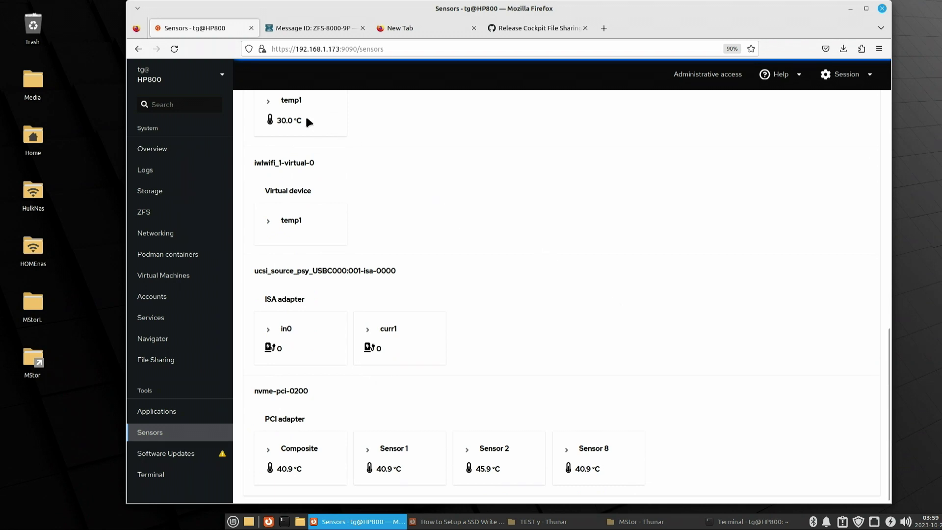
left_click(153, 148)
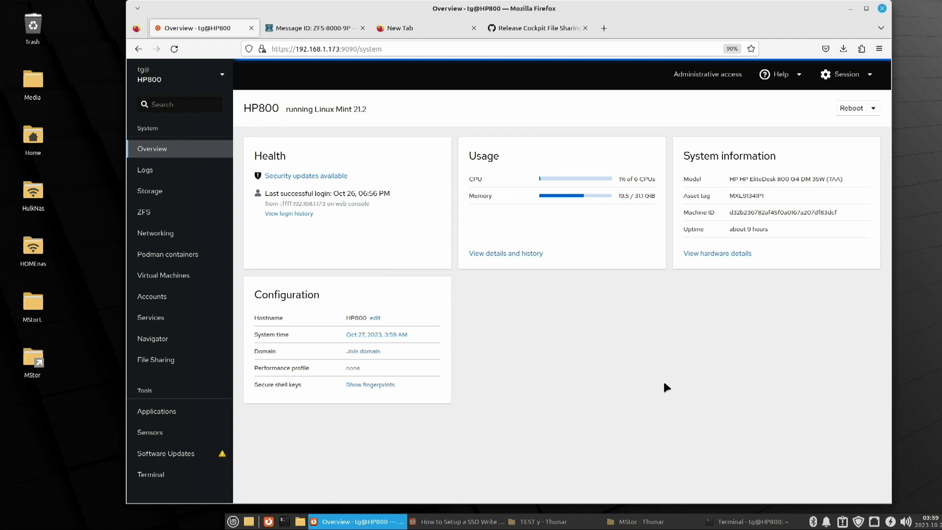
Step: Raise both Thunar windows and permanently delete the TEST FILES folder from MStor
left_click(645, 524)
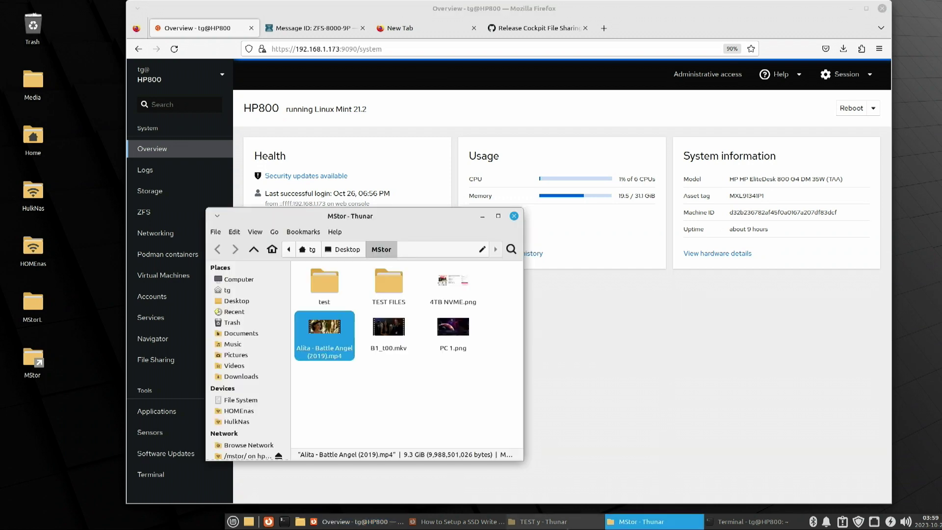
left_click(540, 522)
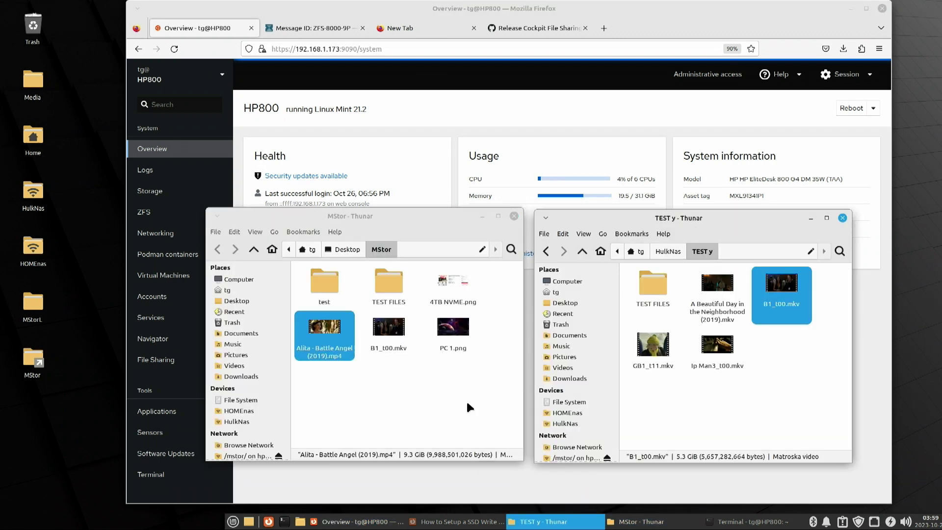
left_click(389, 289)
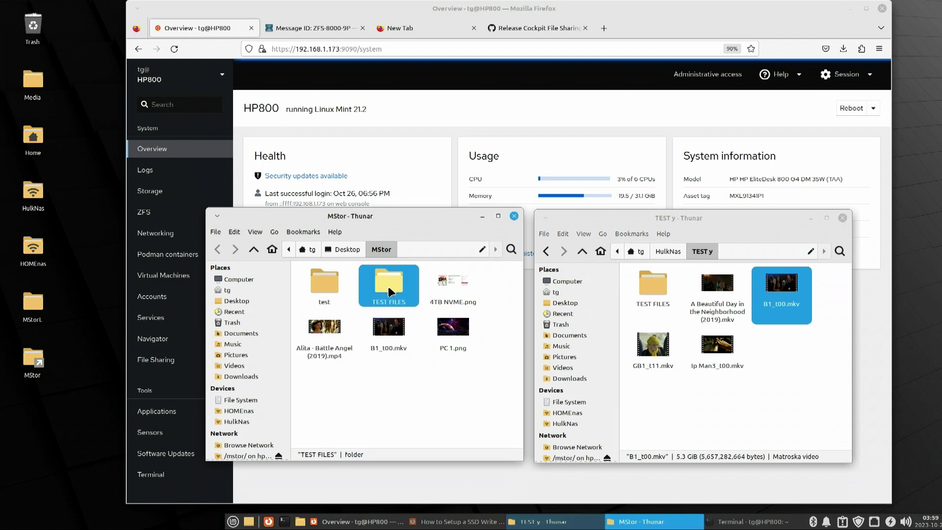
right_click(389, 289)
left_click(427, 182)
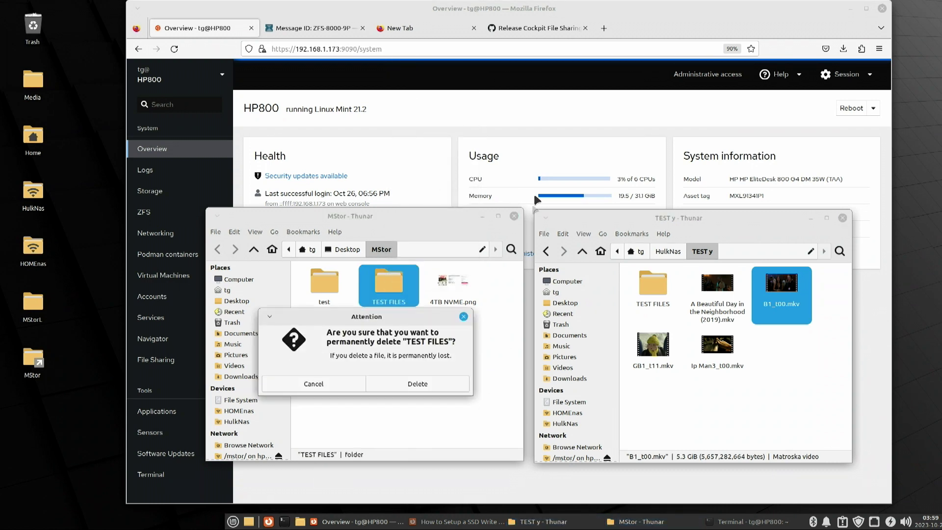
left_click(407, 382)
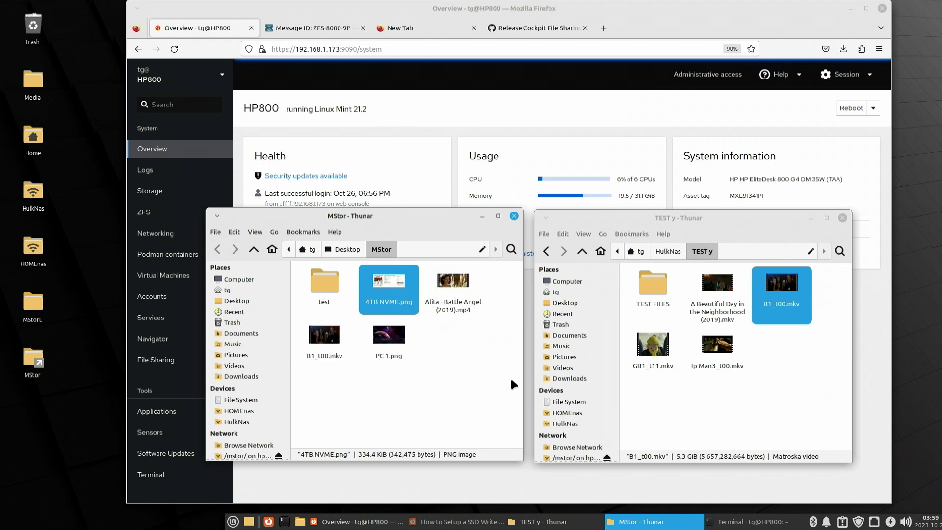
Step: Check the properties of TEST FILES in TEST y, then copy that folder into MStor
mouse_move(657, 282)
left_mouse_down()
mouse_move(511, 388)
mouse_move(646, 292)
left_mouse_up()
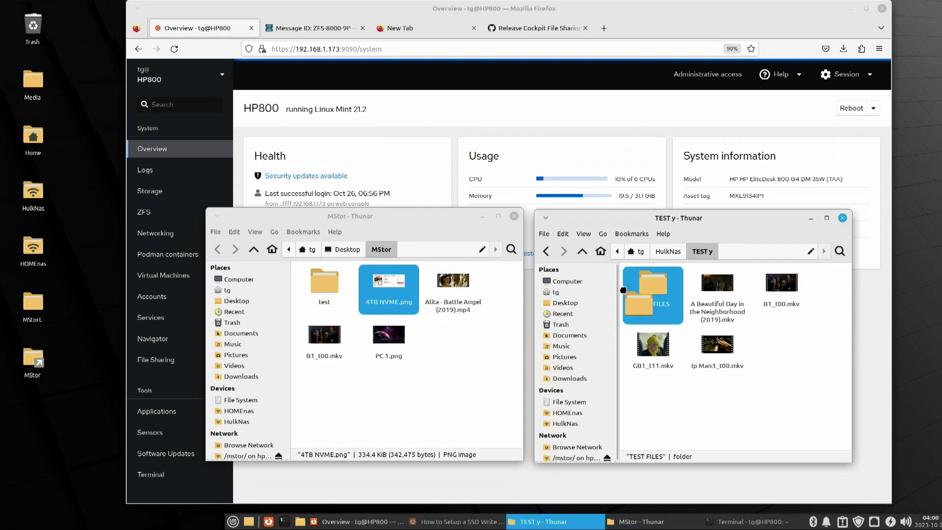
right_click(646, 291)
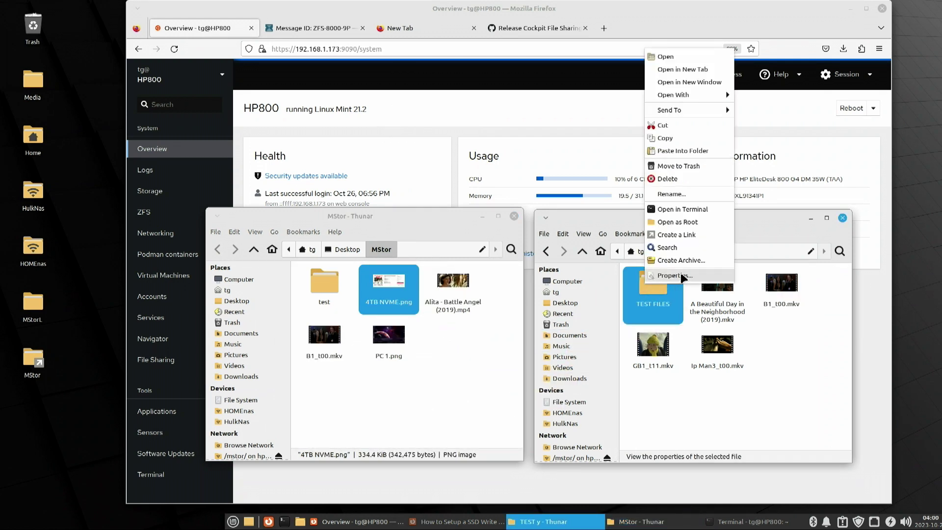
left_click(674, 276)
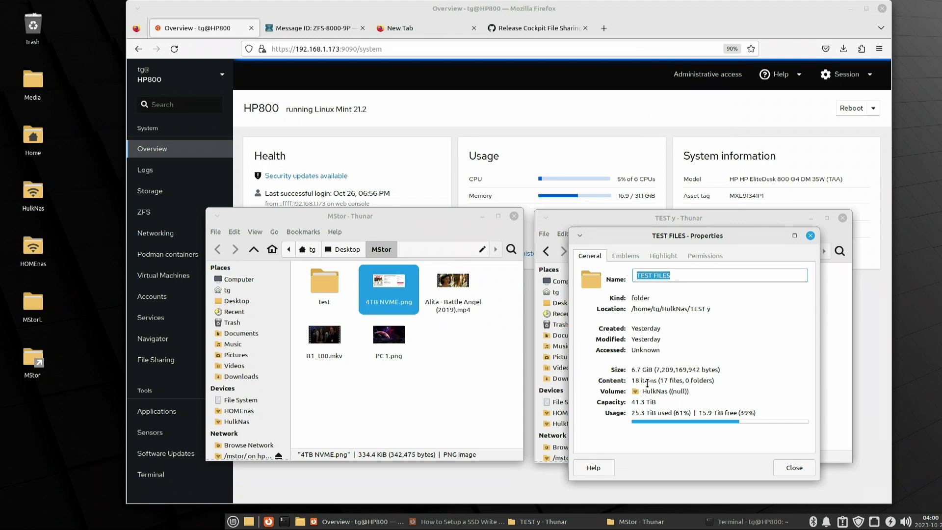
left_click(804, 468)
left_click_drag(652, 284, 472, 378)
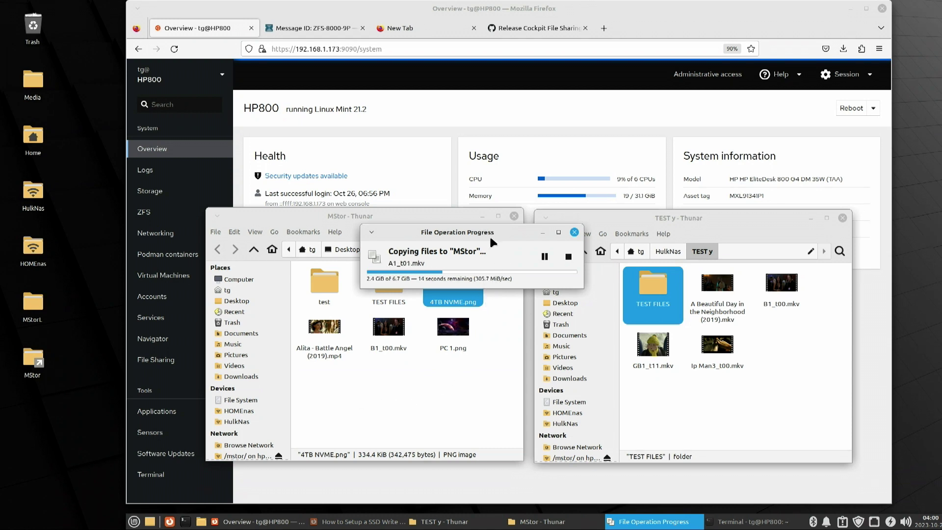
Step: Move the copy progress window aside while TEST FILES copies into MStor
left_click_drag(489, 234, 439, 236)
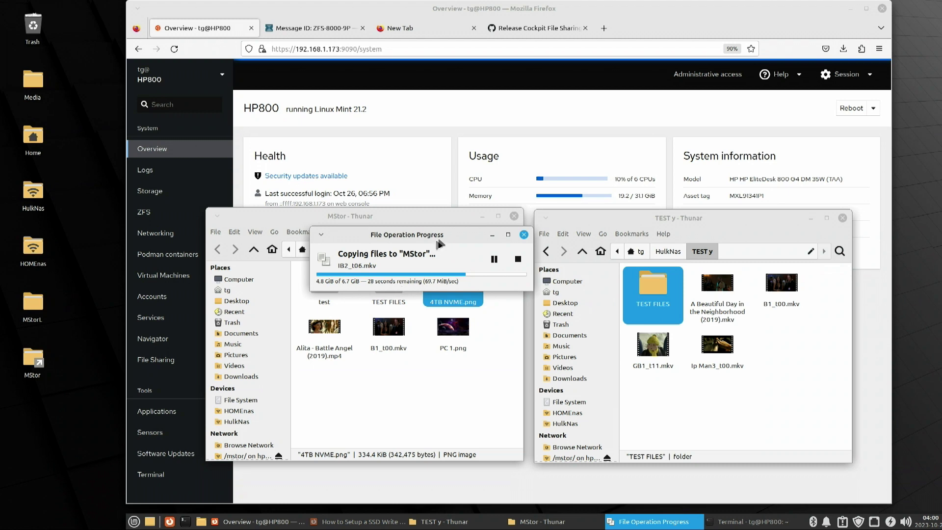
left_click_drag(439, 238, 430, 237)
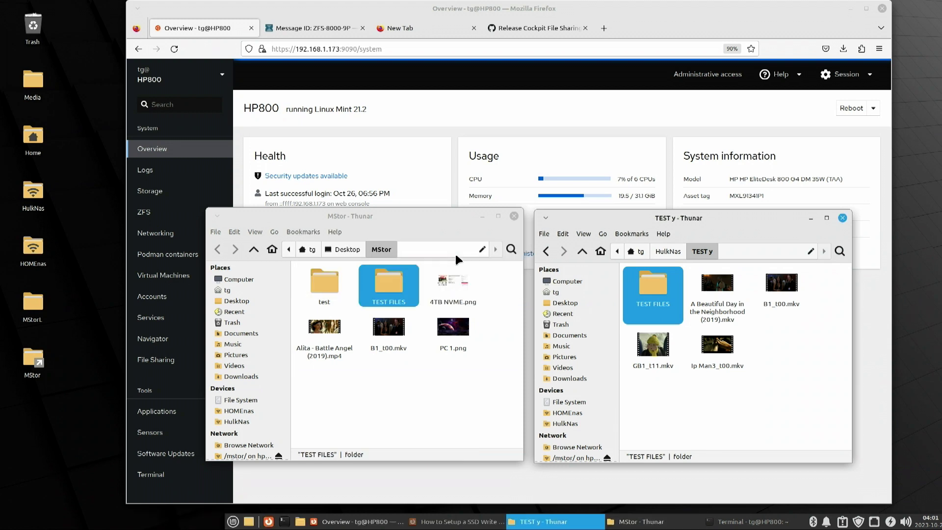
Step: Permanently delete the TEST FILES folder from TEST y
left_click(784, 331)
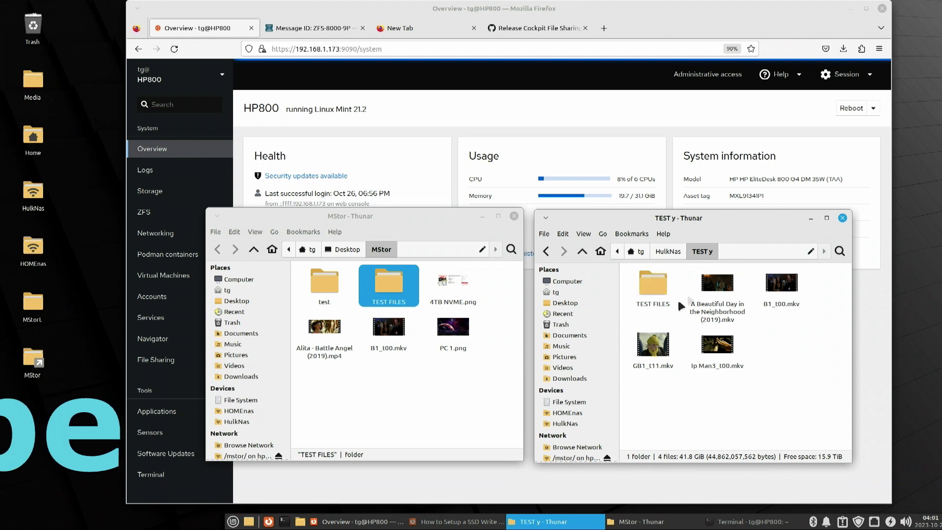
right_click(647, 284)
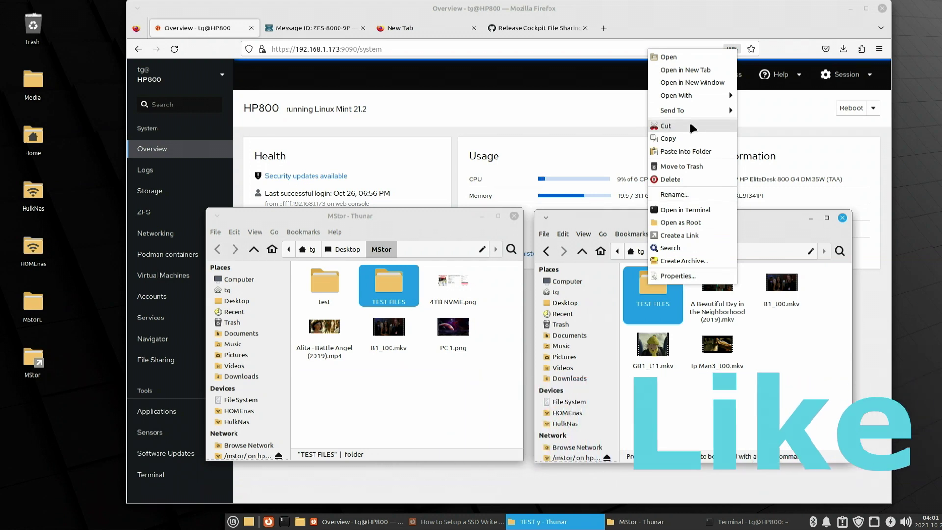
left_click(682, 179)
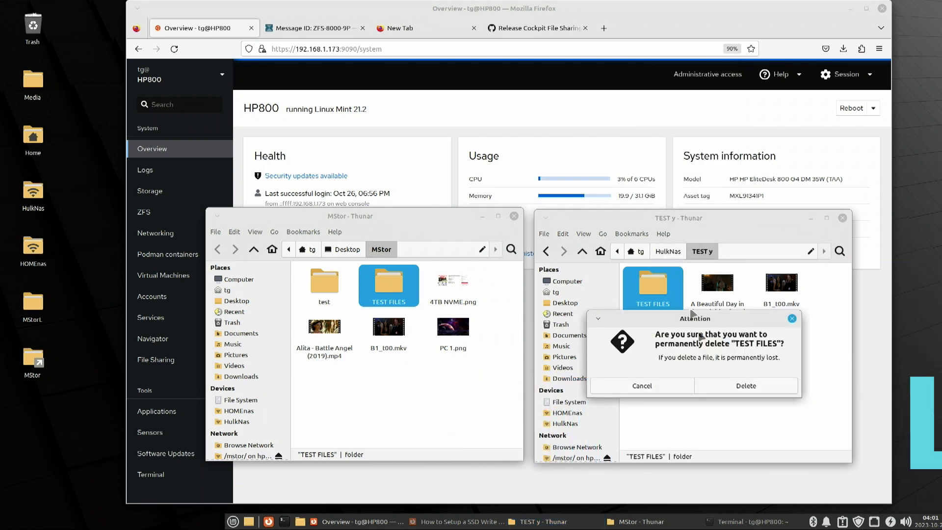
left_click(728, 385)
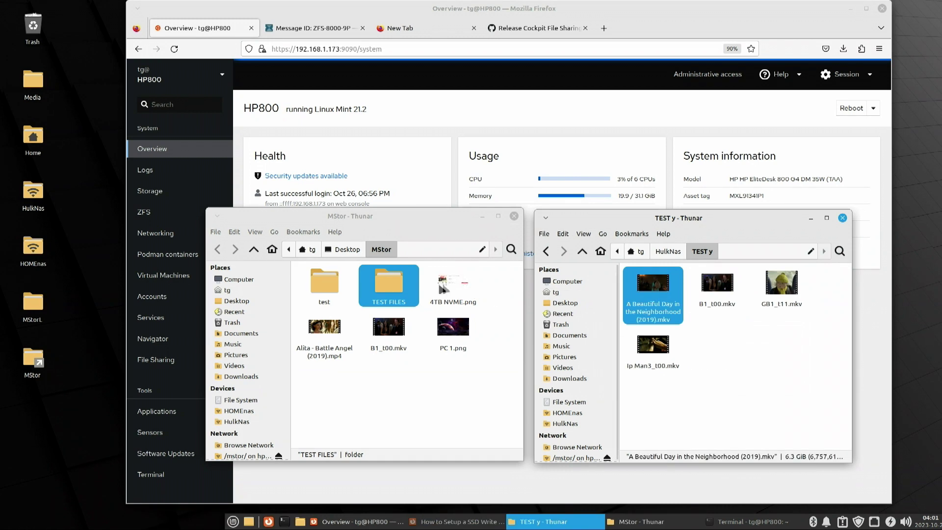
Step: Copy TEST FILES from MStor back into TEST y, then minimize both Thunar windows
left_click_drag(393, 289, 721, 340)
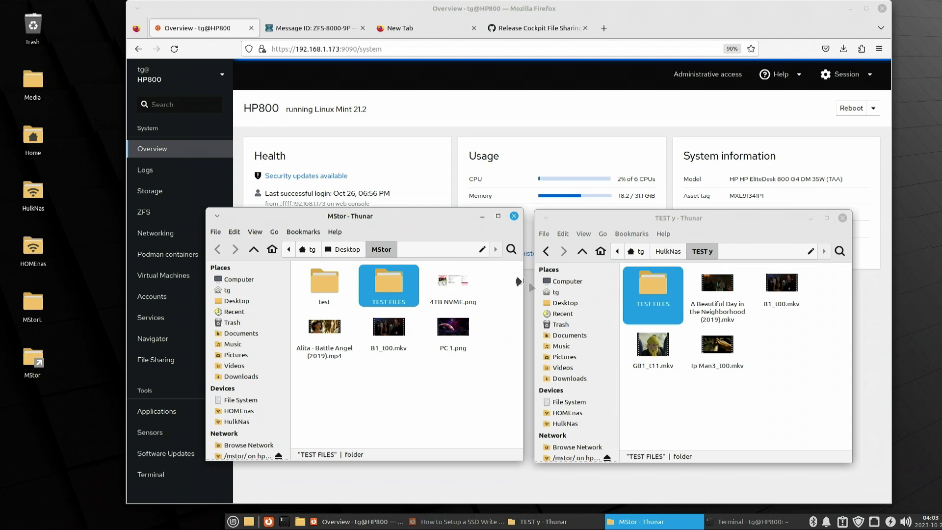
left_click(812, 218)
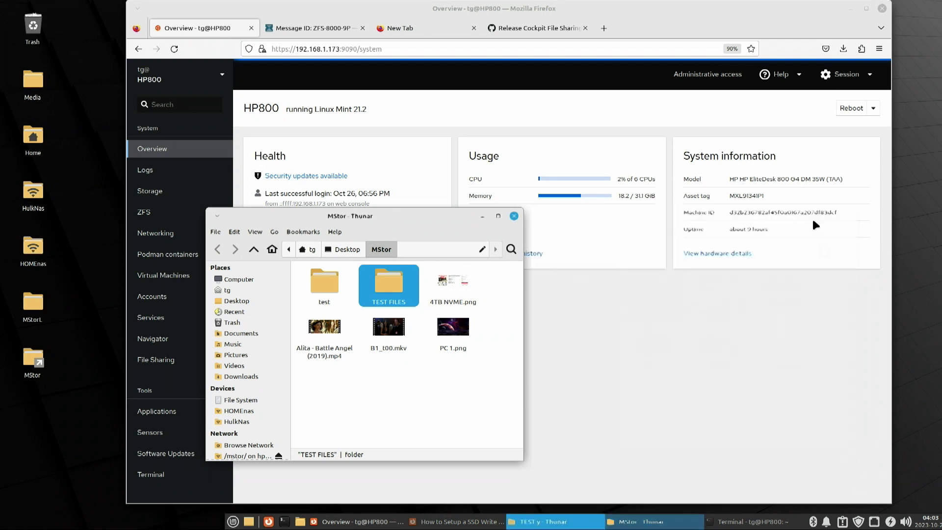
left_click(481, 217)
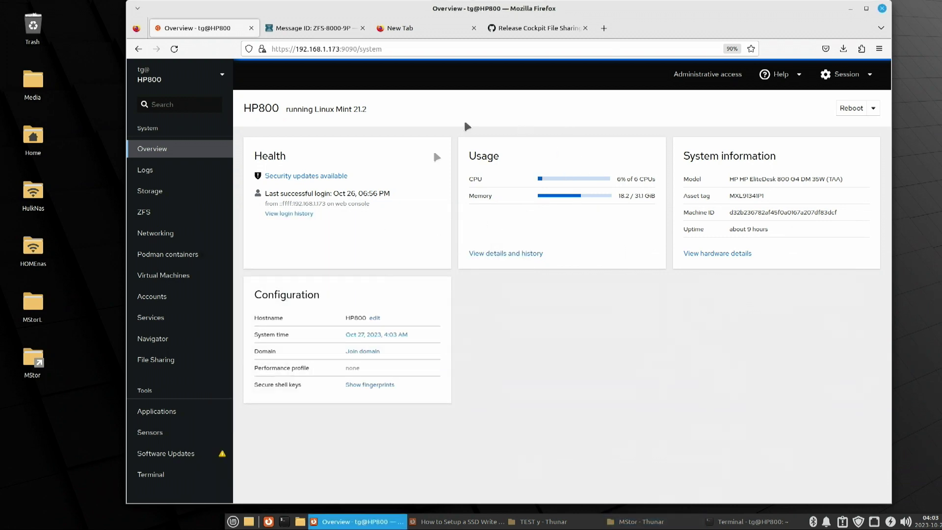